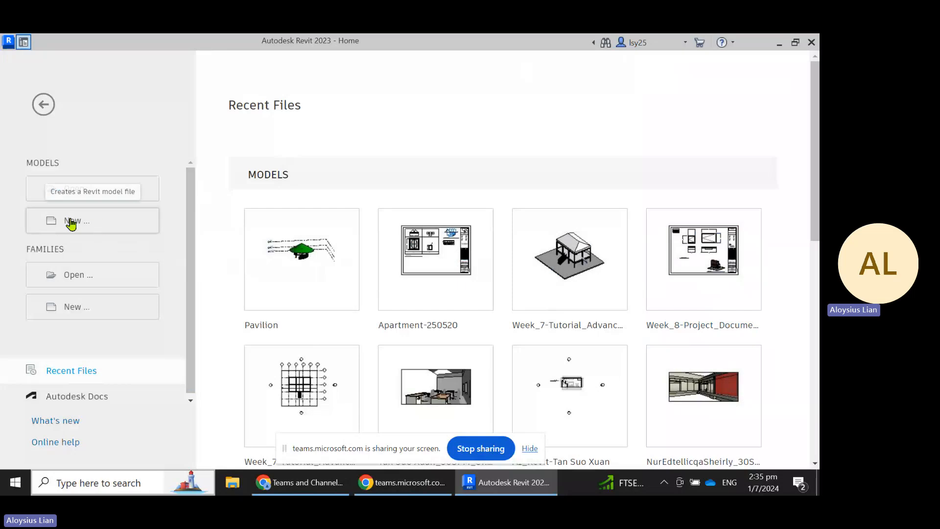
Step: Create a new Revit project from the Metric-Architectural Template
{"action": "left_click", "coordinate": [100, 220]}
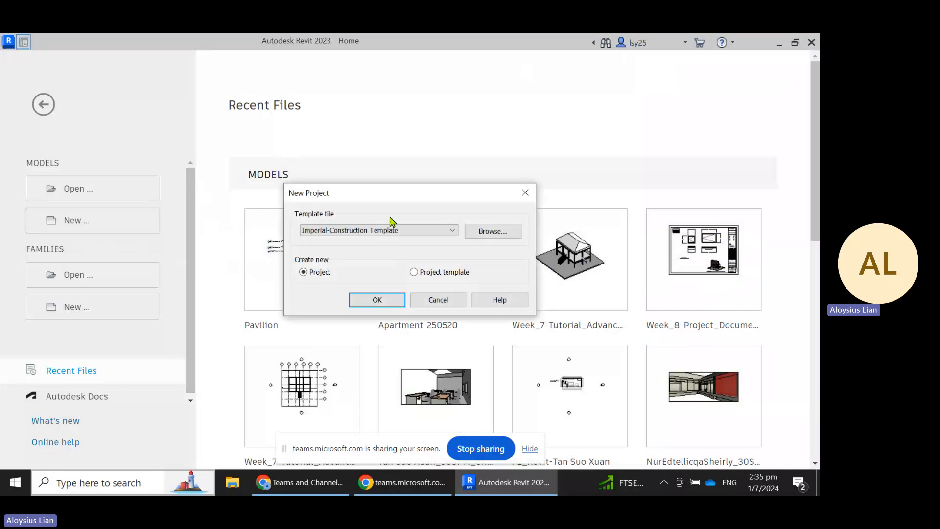
{"action": "left_click", "coordinate": [417, 230]}
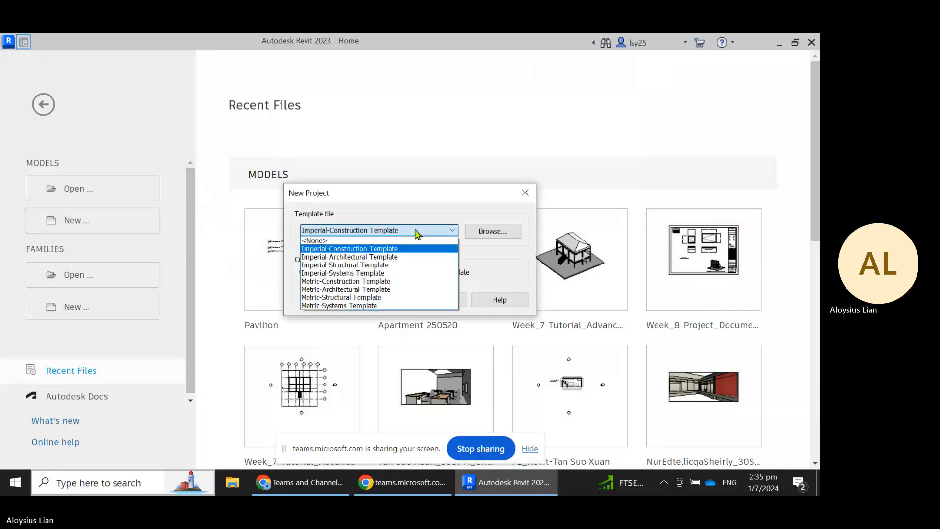
{"action": "left_click", "coordinate": [388, 290]}
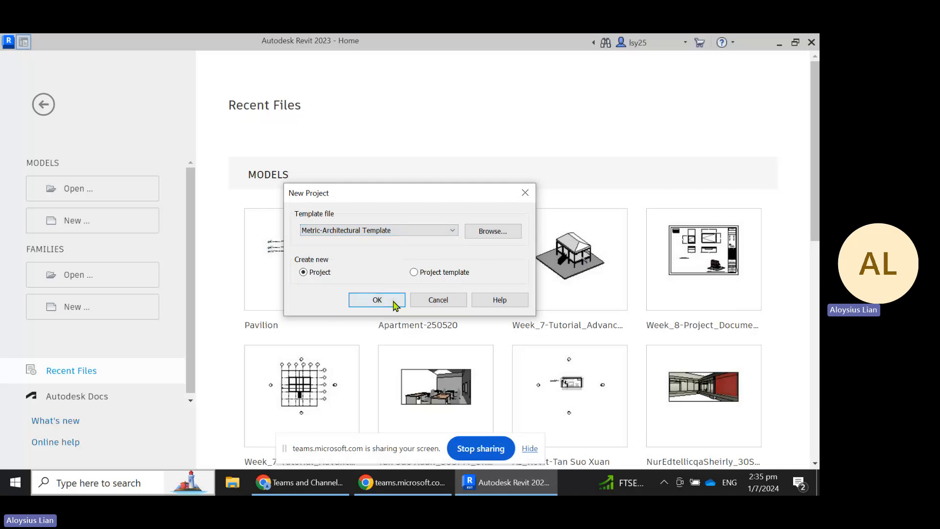
{"action": "left_click", "coordinate": [384, 300]}
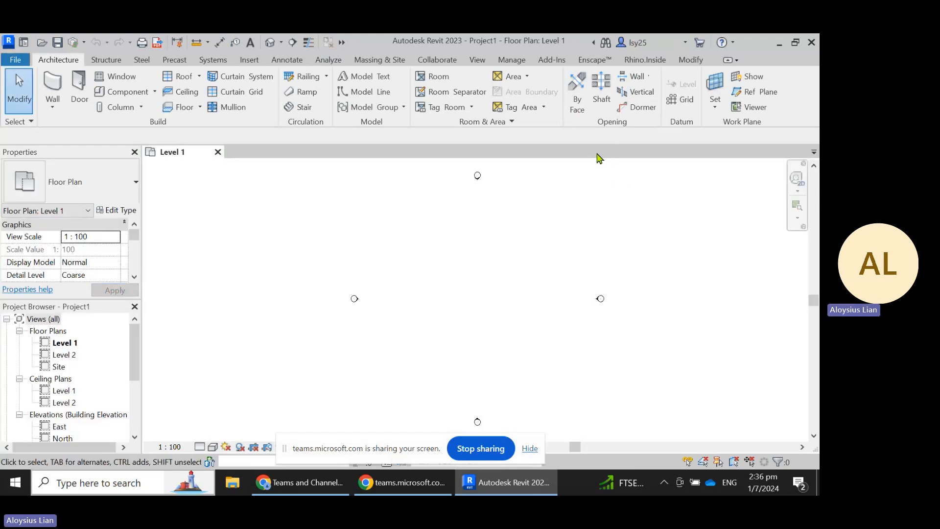
Step: Start Rhino.Inside and dismiss the plug-in licensing messages and the Enscape update notification
{"action": "left_click", "coordinate": [646, 60]}
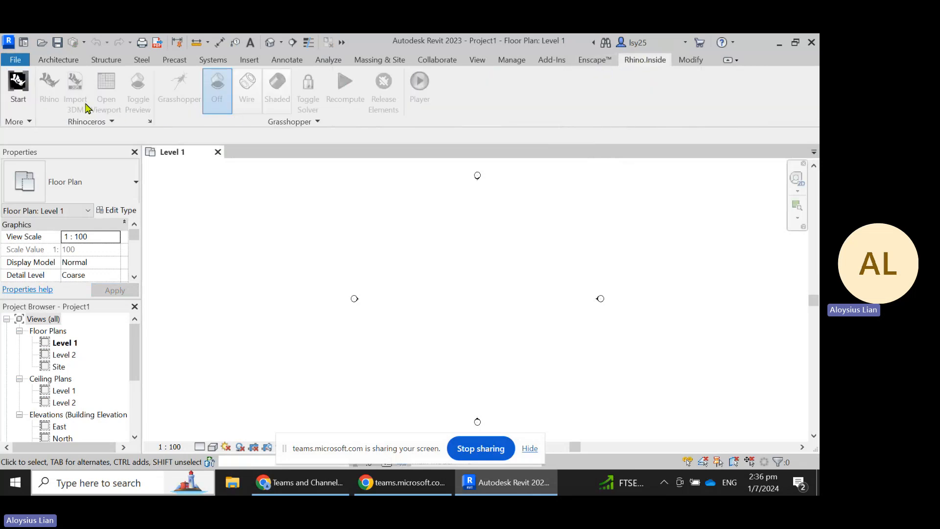
{"action": "left_click", "coordinate": [12, 87]}
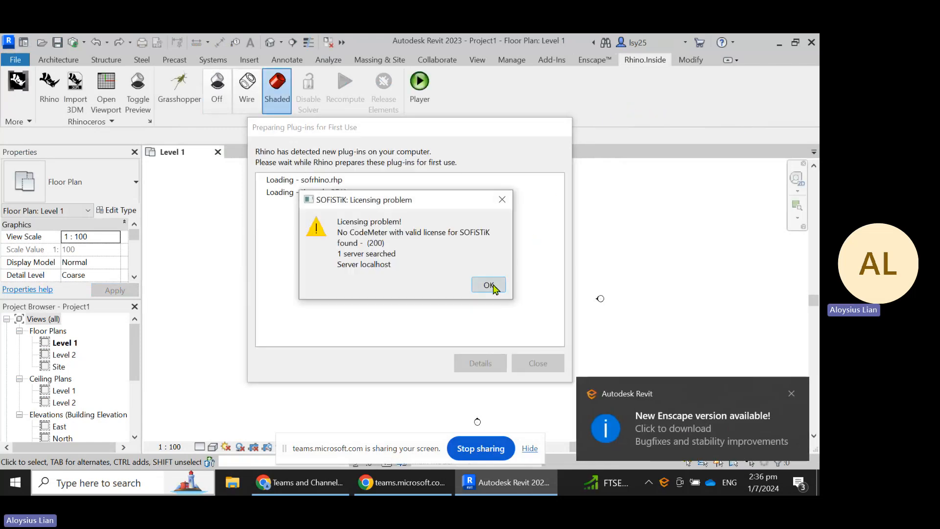
{"action": "left_click", "coordinate": [489, 285]}
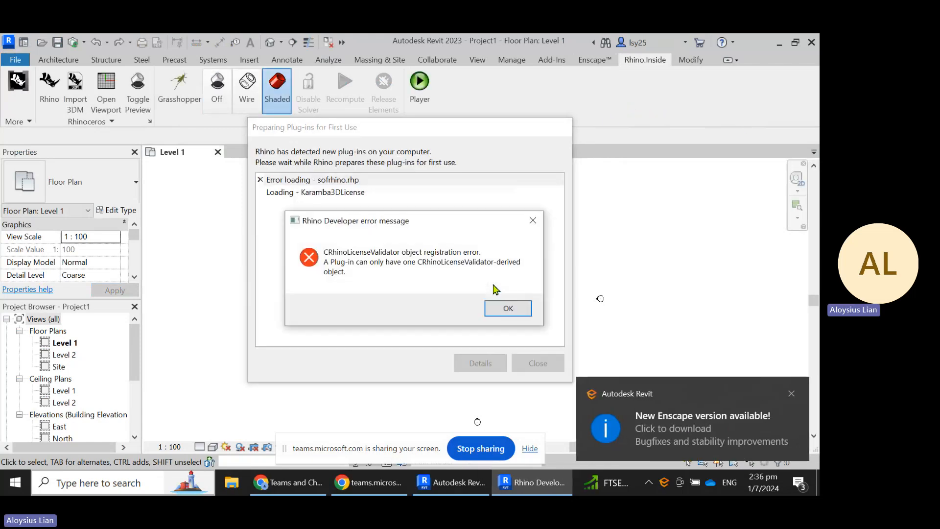
{"action": "left_click", "coordinate": [514, 314]}
{"action": "left_click", "coordinate": [538, 365]}
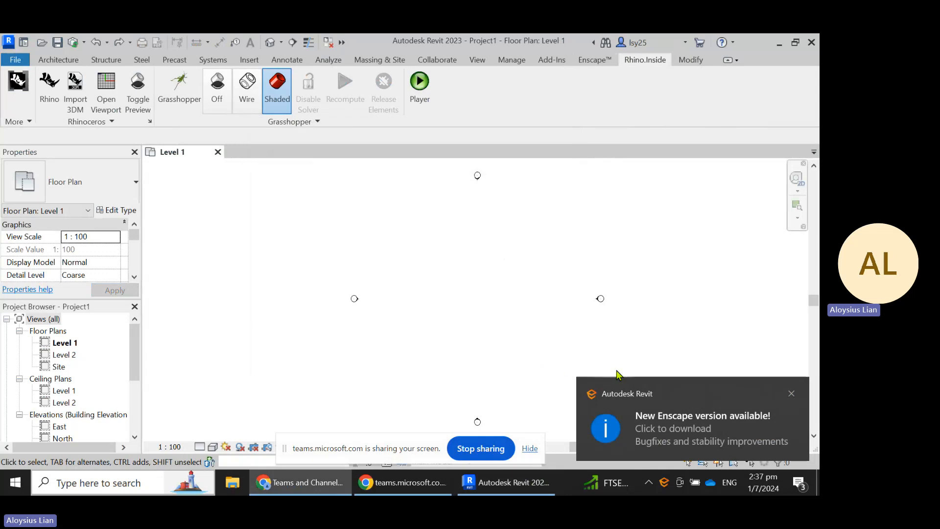
{"action": "left_click", "coordinate": [791, 393]}
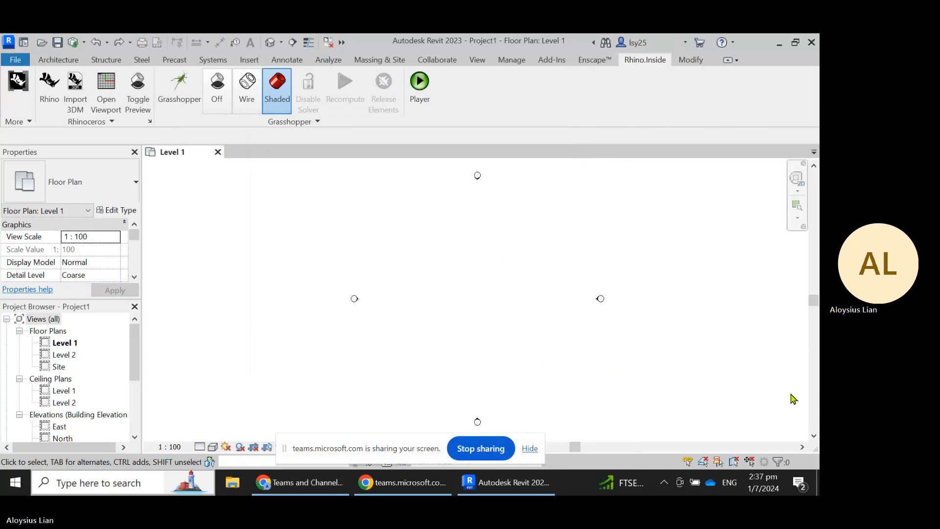
{"action": "left_click", "coordinate": [506, 482]}
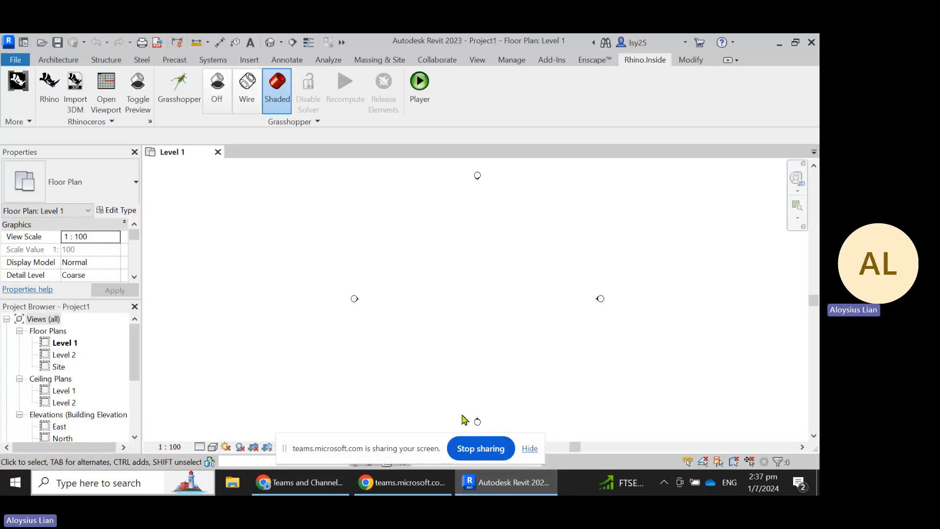
{"action": "left_click", "coordinate": [303, 482]}
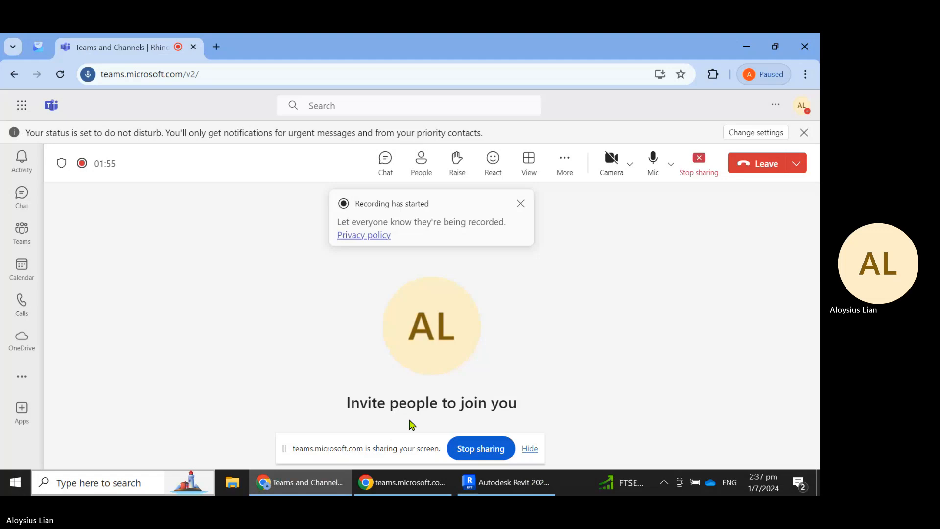
{"action": "left_click", "coordinate": [330, 485]}
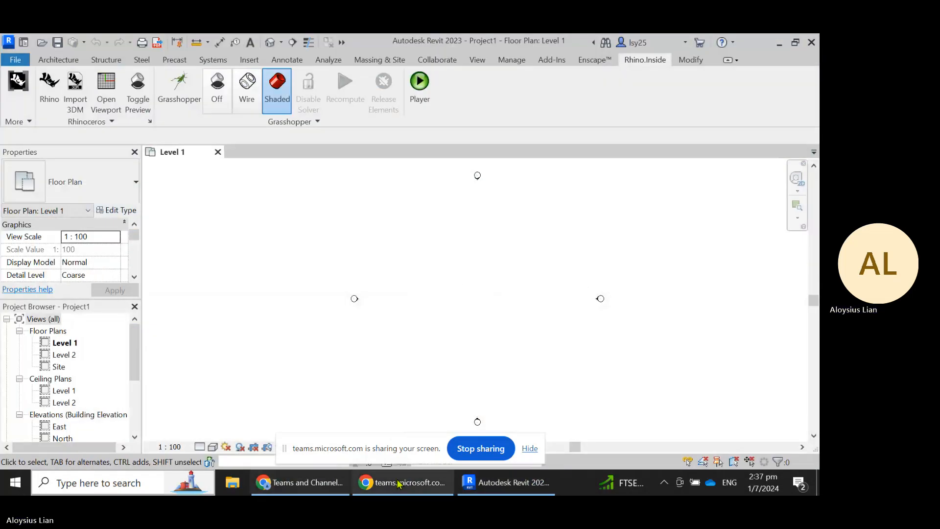
{"action": "left_click", "coordinate": [301, 482]}
{"action": "left_click", "coordinate": [568, 166]}
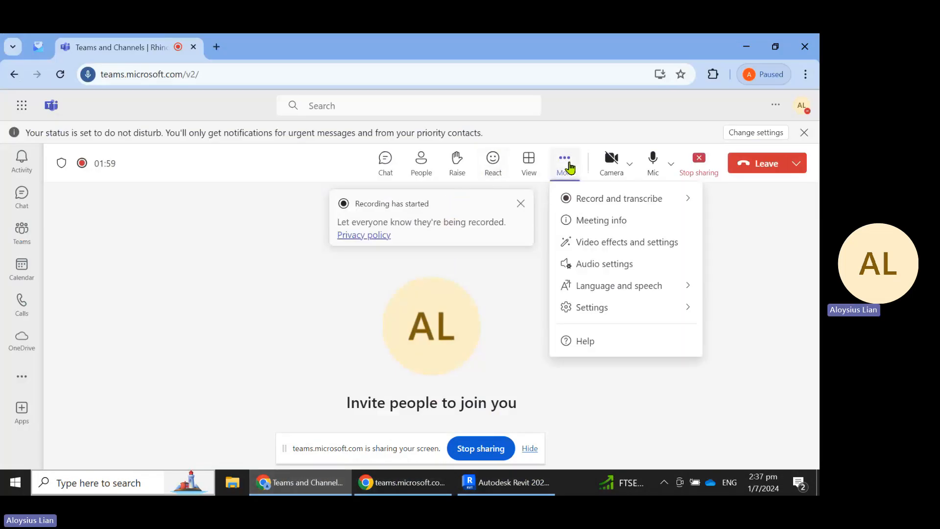
{"action": "left_click", "coordinate": [506, 482]}
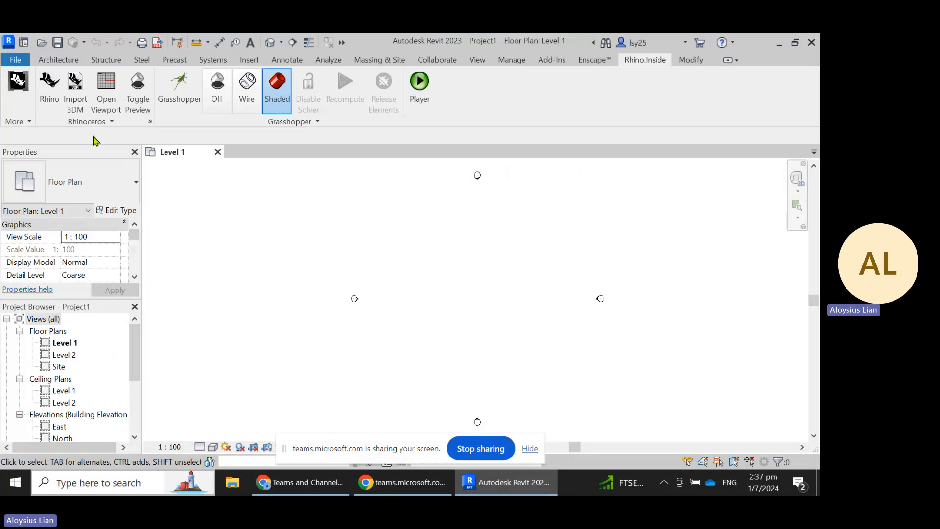
Step: Launch Rhino from within Revit and arrange the restored Revit window and the Rhino window side by side
{"action": "left_click", "coordinate": [48, 87]}
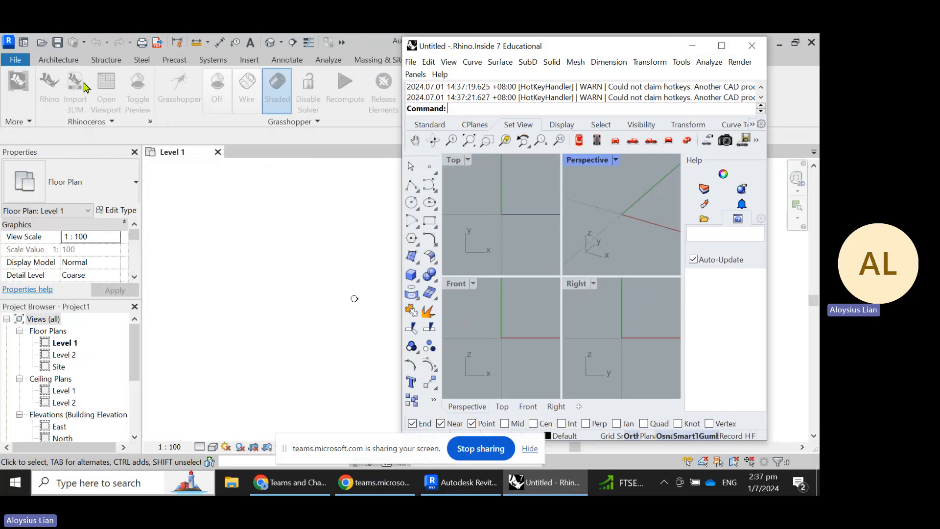
{"action": "left_click", "coordinate": [794, 43]}
{"action": "left_click", "coordinate": [794, 43]}
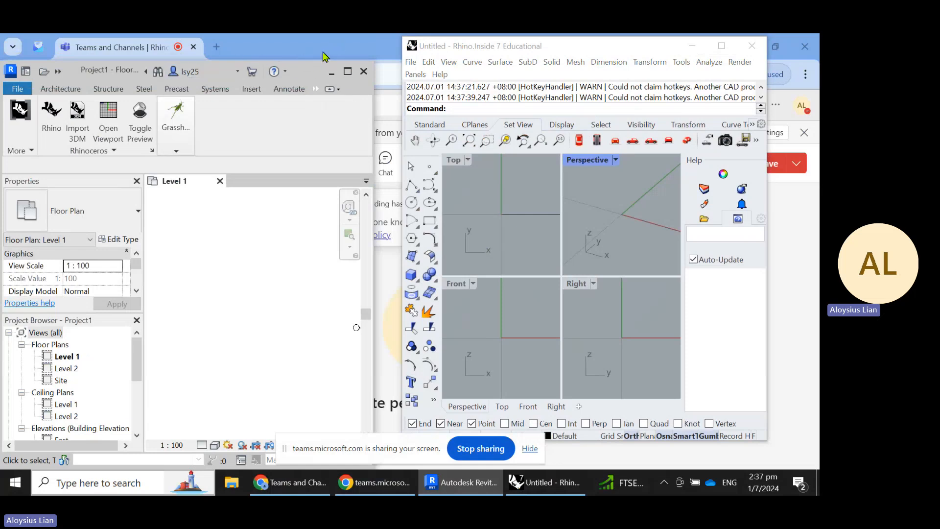
{"action": "left_click_drag", "start_coordinate": [103, 71], "coordinate": [105, 51]}
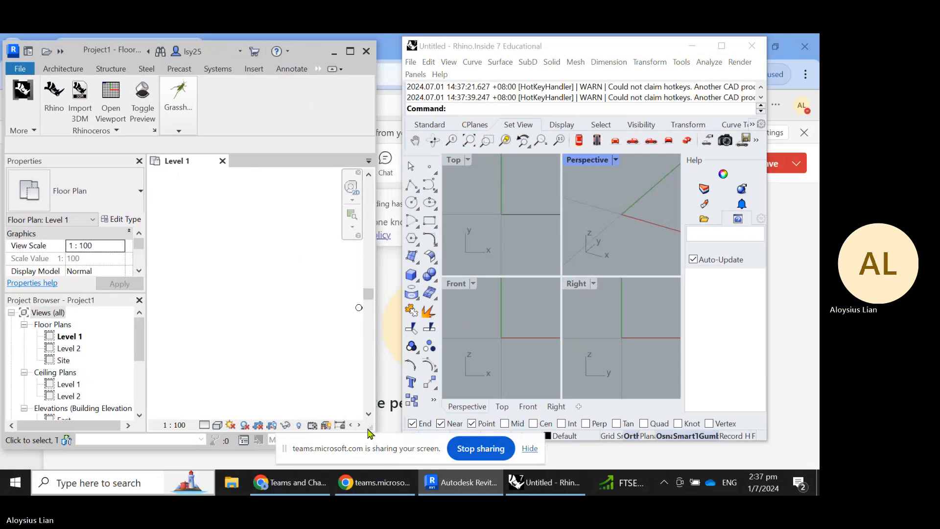
{"action": "left_click_drag", "start_coordinate": [388, 448], "coordinate": [636, 456]}
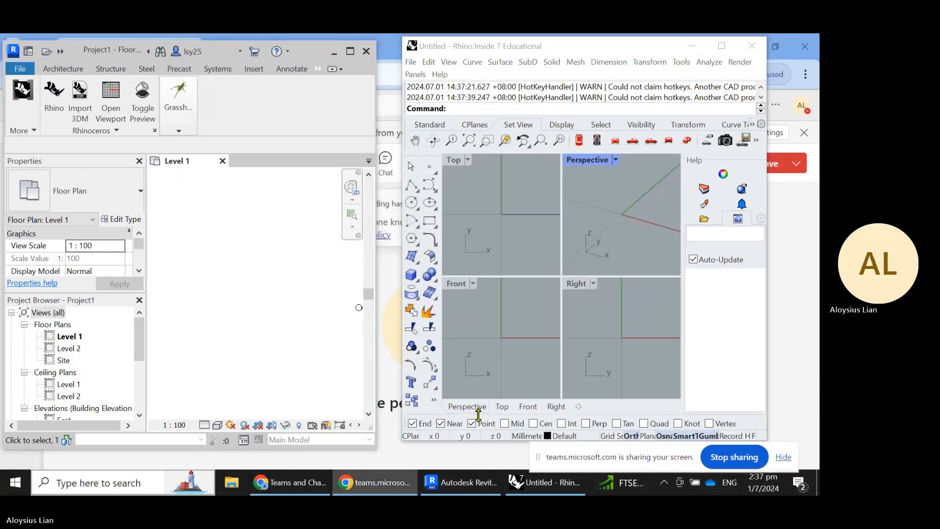
{"action": "left_click", "coordinate": [408, 442]}
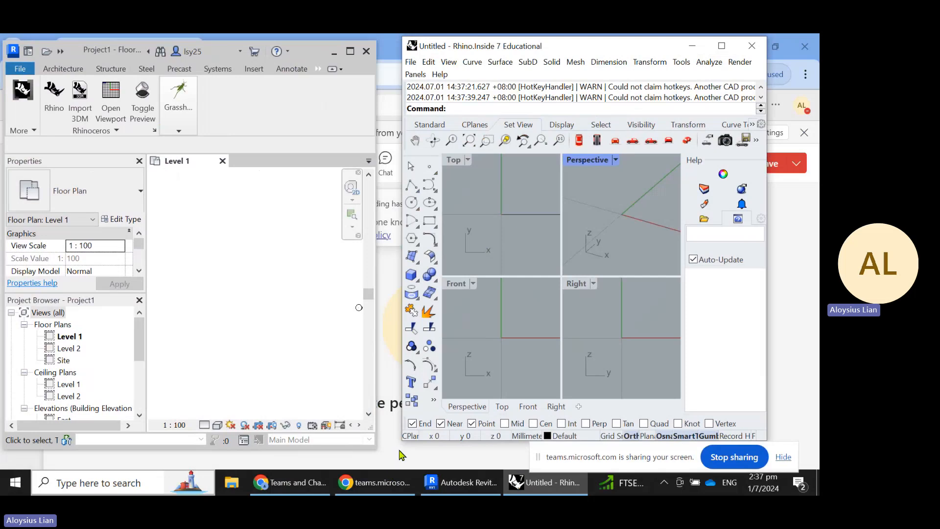
{"action": "left_click_drag", "start_coordinate": [401, 441], "coordinate": [374, 454]}
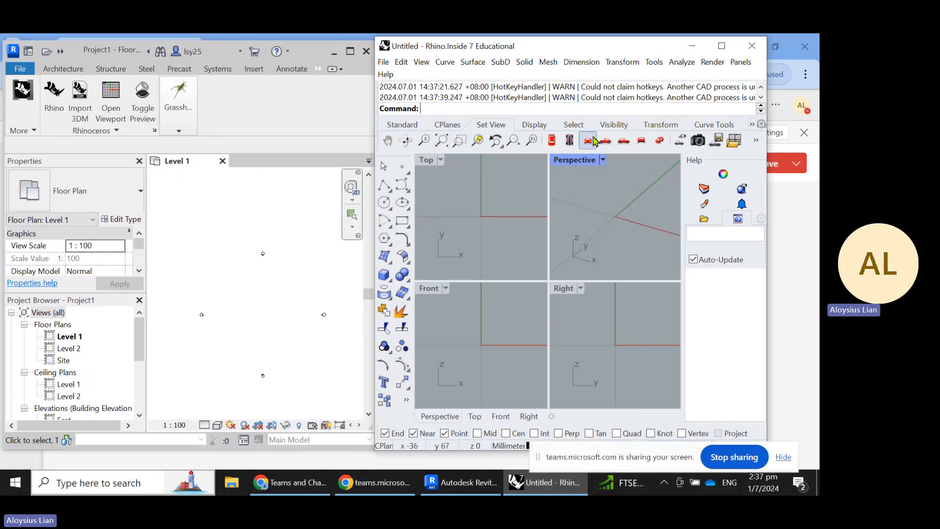
Step: Maximize Rhino's Perspective viewport and show the whole construction plane grid
{"action": "double_click", "coordinate": [580, 161]}
{"action": "scroll", "coordinate": [492, 277], "scroll_direction": "down", "scroll_amount": 7}
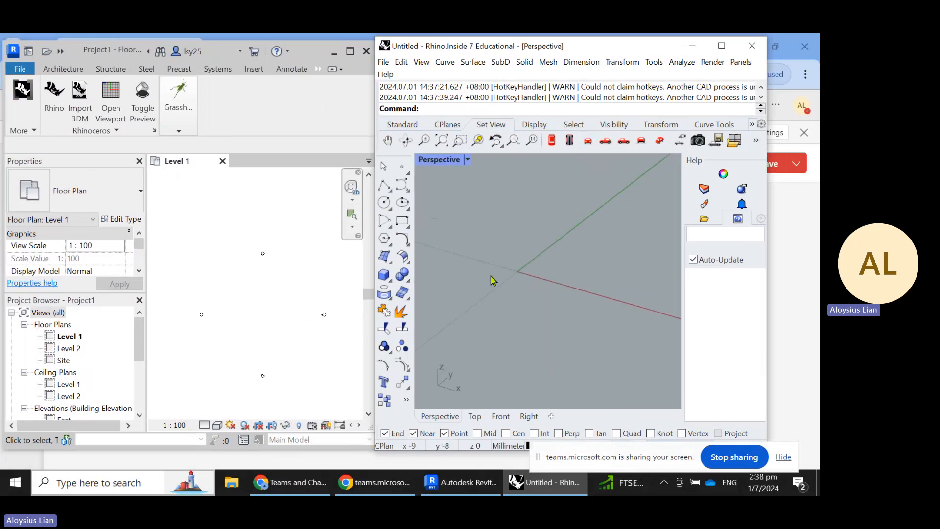
{"action": "scroll", "coordinate": [525, 262], "scroll_direction": "down", "scroll_amount": 4}
{"action": "scroll", "coordinate": [533, 268], "scroll_direction": "down", "scroll_amount": 6}
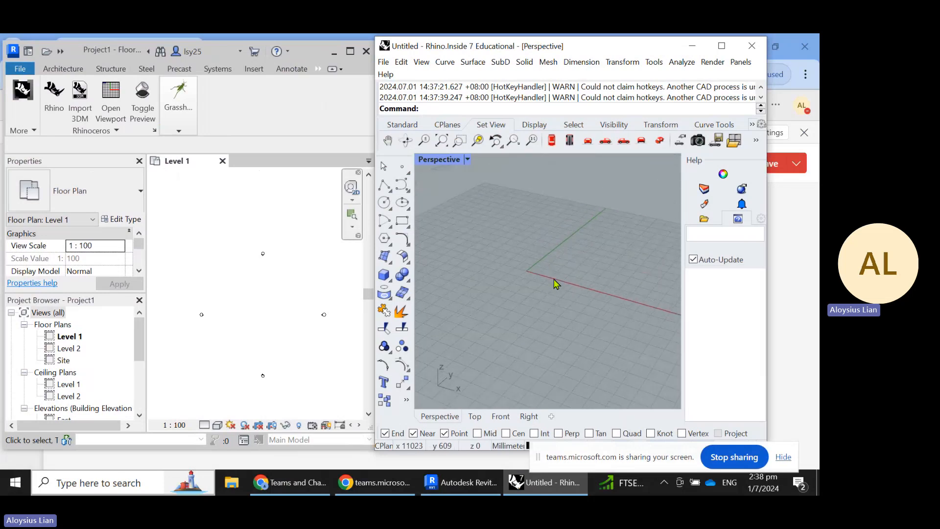
Step: Set the Rhino model's absolute tolerance to 1 unit in the Units document properties, keeping millimetres
{"action": "type", "text": "Units"}
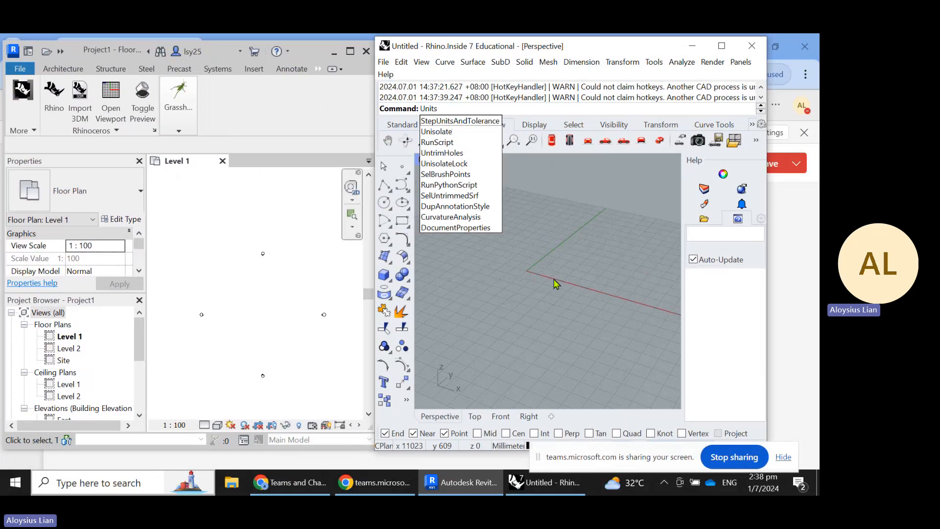
{"action": "key", "text": "Return"}
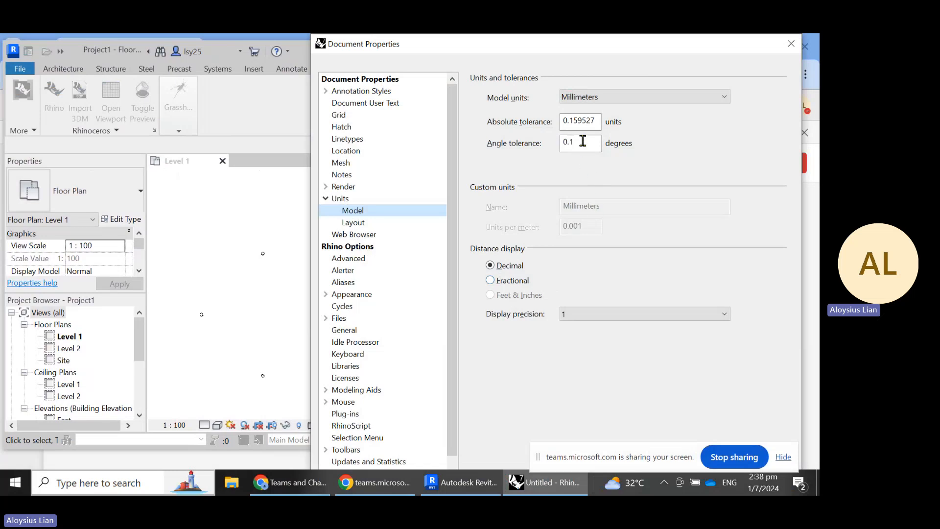
{"action": "double_click", "coordinate": [587, 126]}
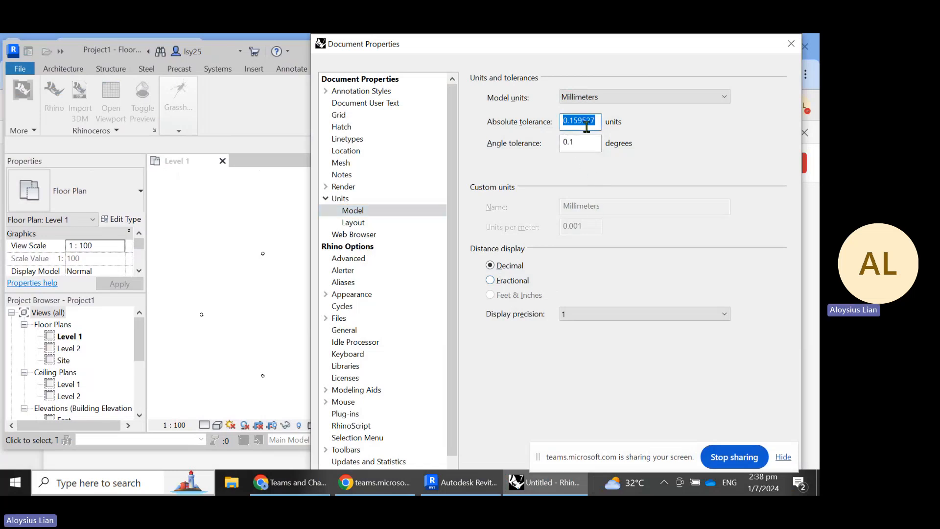
{"action": "type", "text": "1"}
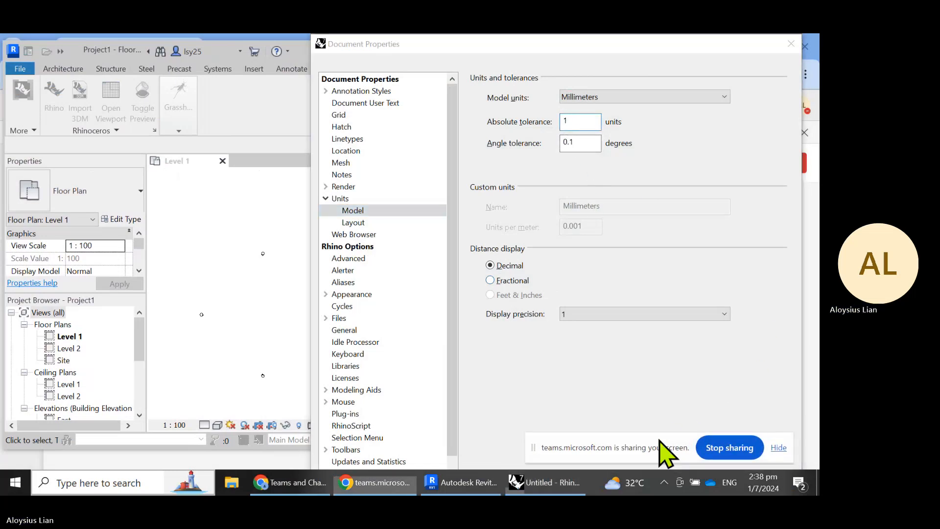
{"action": "left_click_drag", "start_coordinate": [662, 454], "coordinate": [659, 372]}
{"action": "left_click_drag", "start_coordinate": [634, 39], "coordinate": [548, 224]}
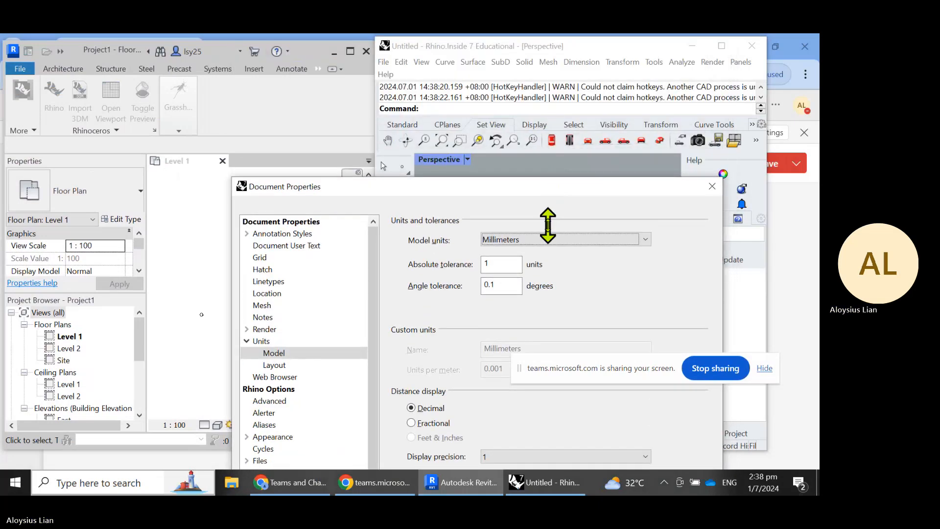
{"action": "left_click_drag", "start_coordinate": [566, 189], "coordinate": [611, 46]}
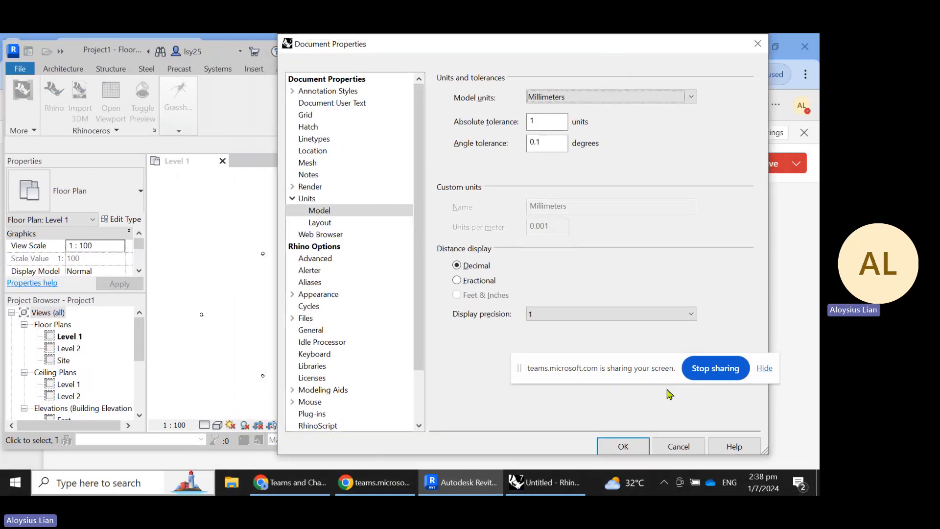
{"action": "left_click", "coordinate": [622, 445]}
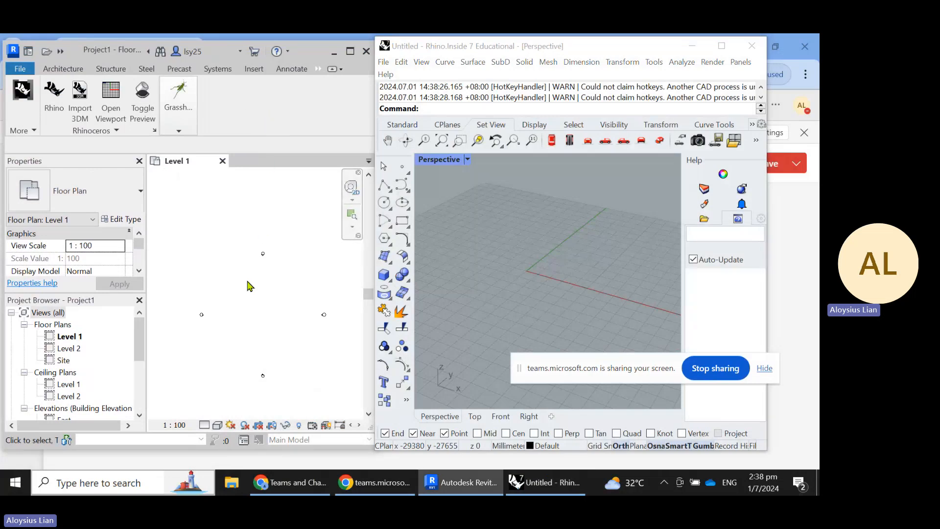
Step: Switch to Revit and check the length format in the project units
{"action": "key", "text": "u"}
{"action": "key", "text": "n"}
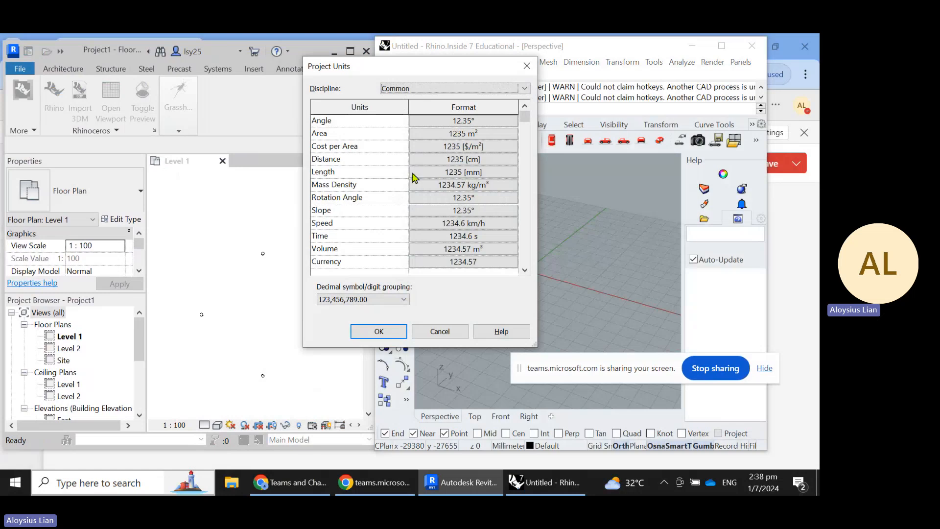
{"action": "left_click", "coordinate": [376, 335]}
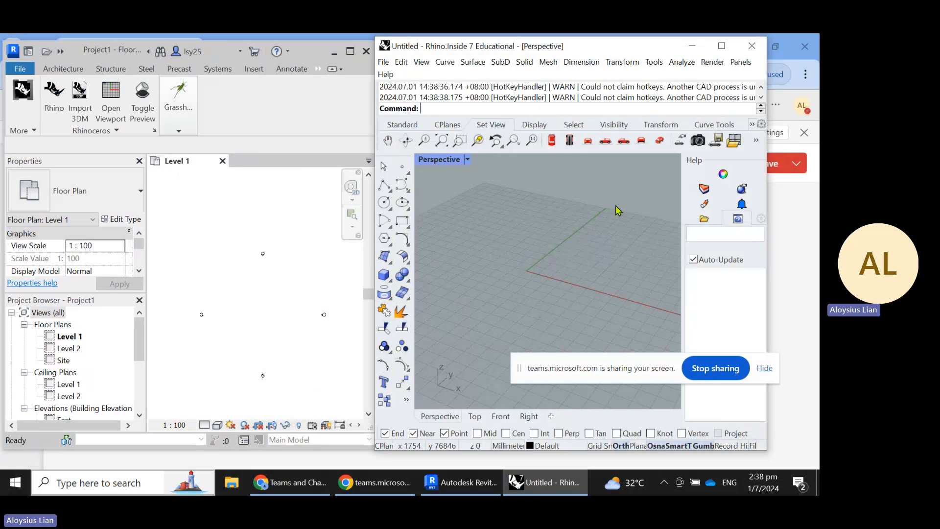
Step: Switch to Rhino and add a new layer named Wall Crvs
{"action": "left_click", "coordinate": [704, 191]}
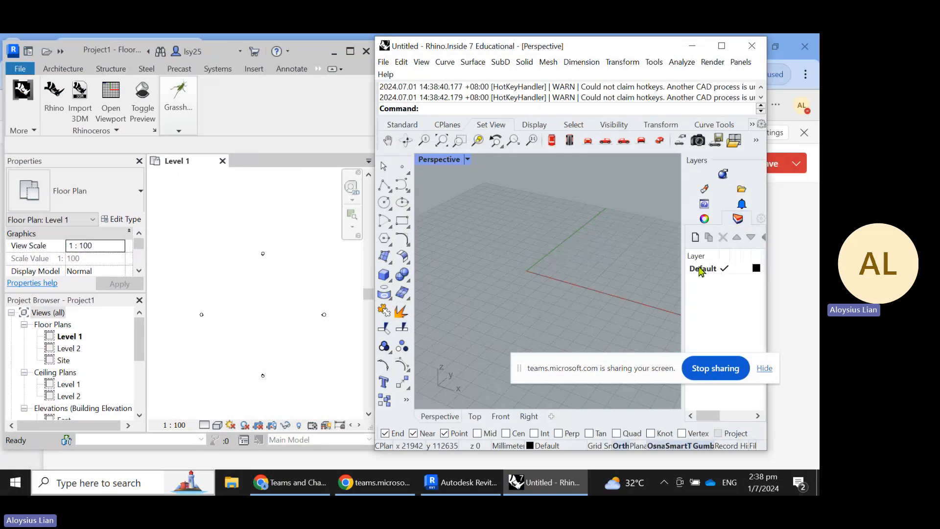
{"action": "left_click", "coordinate": [695, 237]}
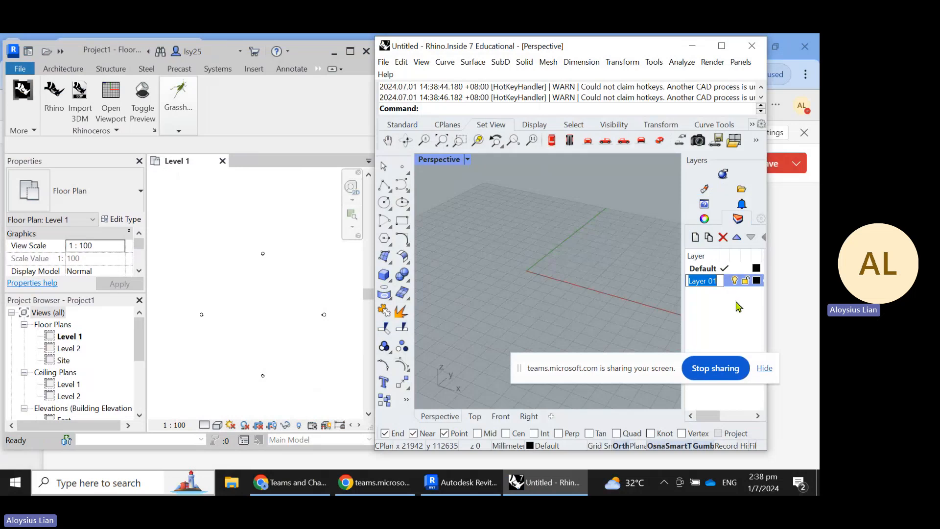
{"action": "type", "text": "Wall"}
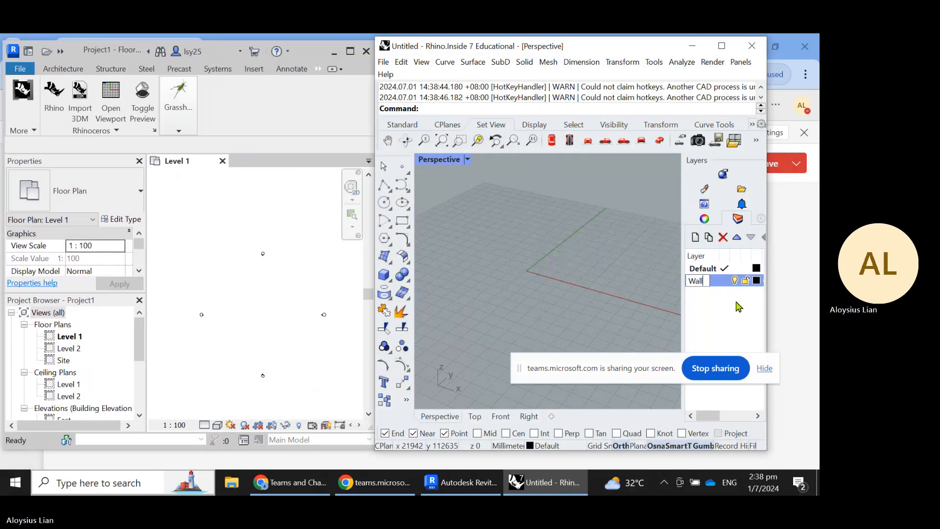
{"action": "type", "text": " Crvs"}
{"action": "key", "text": "Return"}
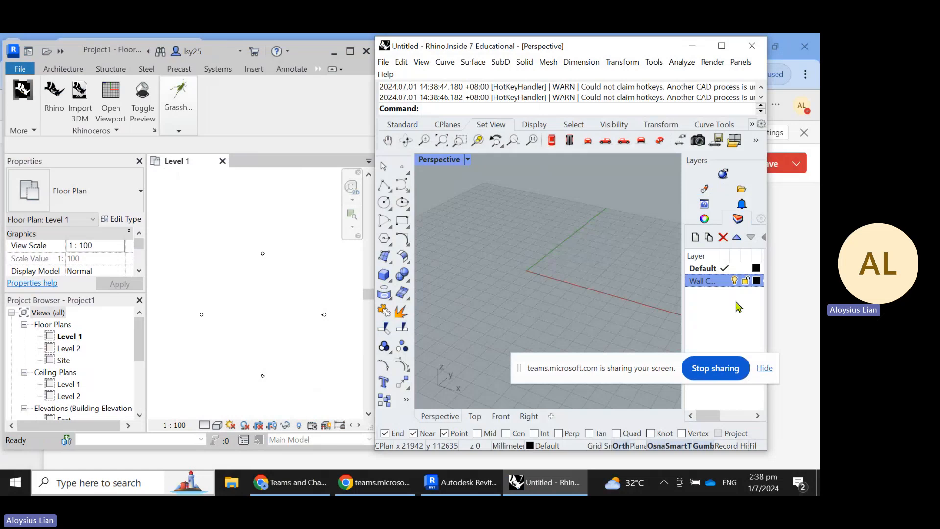
Step: Make Wall Crvs the current layer and draw a 20000 mm polyline from the grid origin along the X axis
{"action": "left_click", "coordinate": [725, 281]}
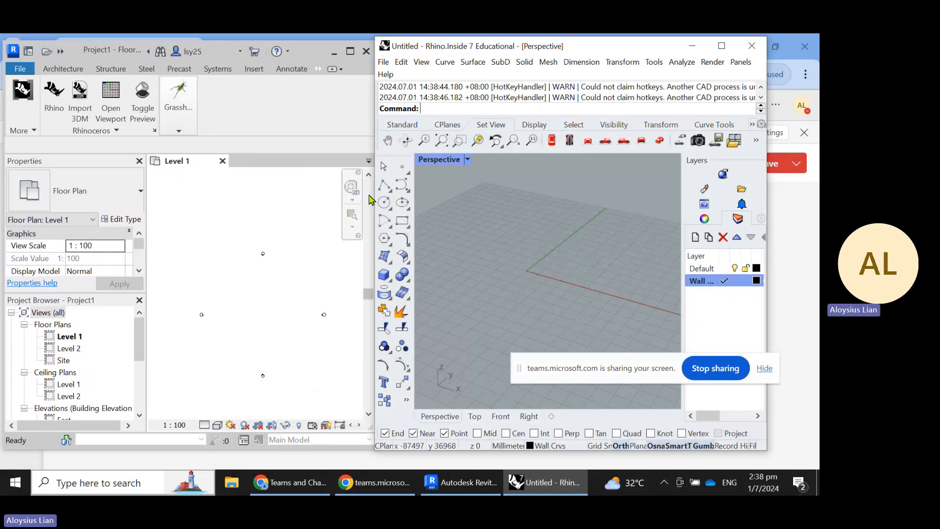
{"action": "left_click", "coordinate": [384, 185]}
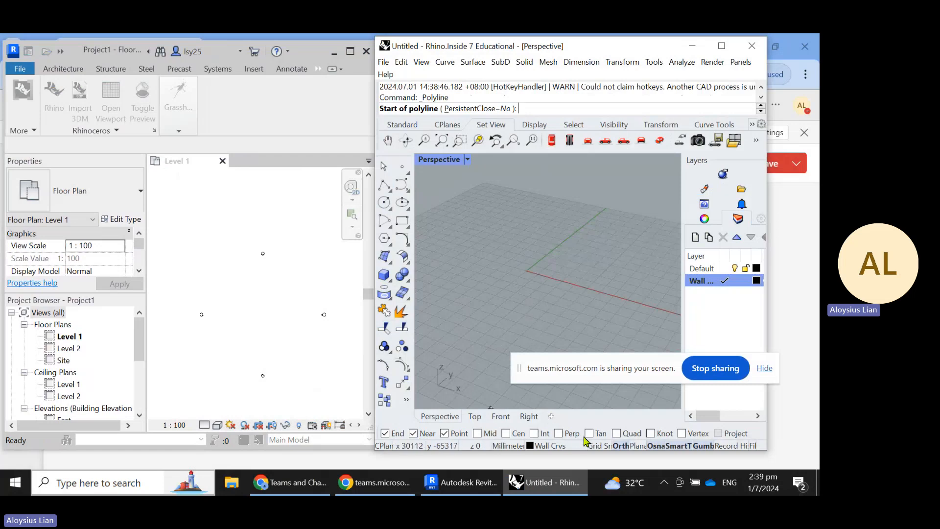
{"action": "left_click", "coordinate": [598, 445]}
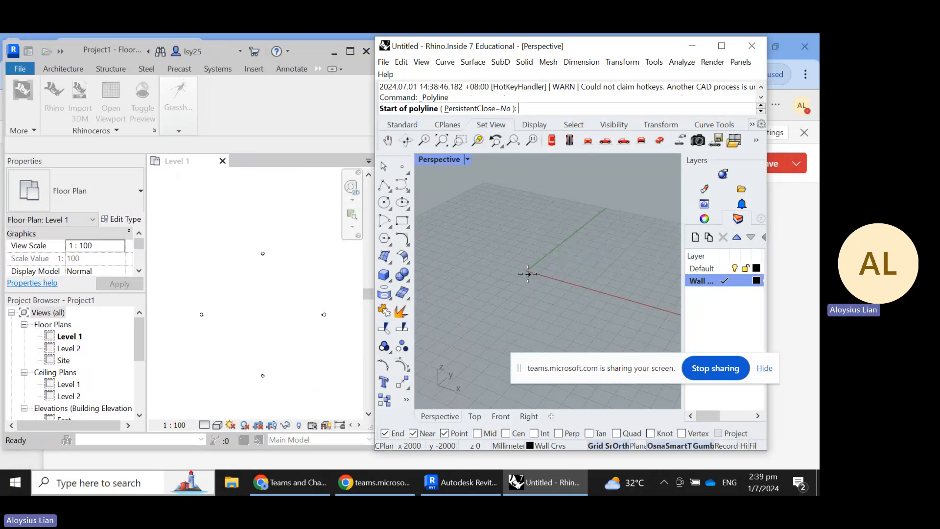
{"action": "scroll", "coordinate": [529, 269], "scroll_direction": "up", "scroll_amount": 6}
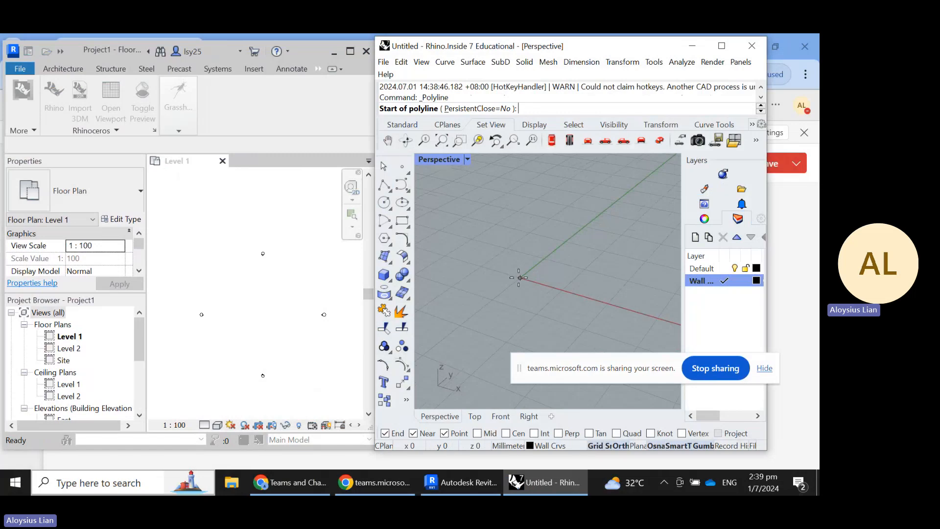
{"action": "left_click", "coordinate": [519, 278]}
{"action": "left_click", "coordinate": [598, 445]}
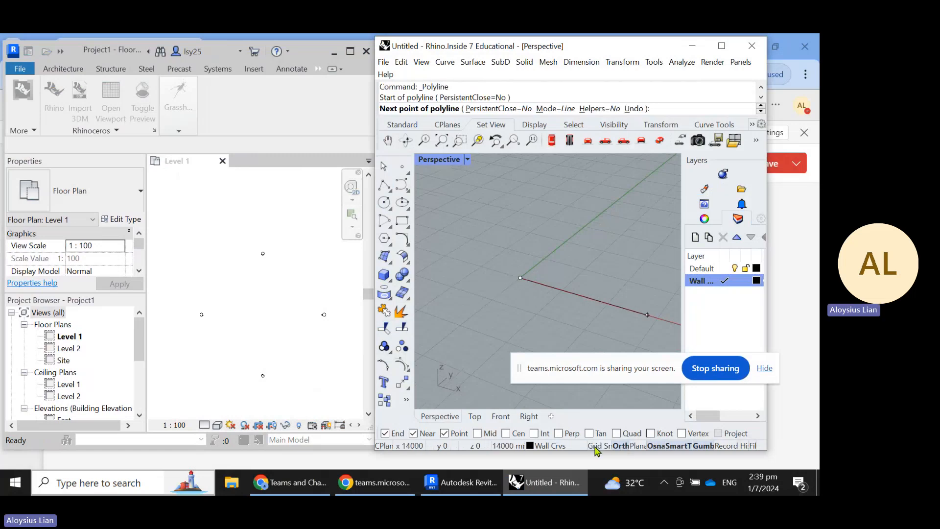
{"action": "scroll", "coordinate": [467, 264], "scroll_direction": "down", "scroll_amount": 2}
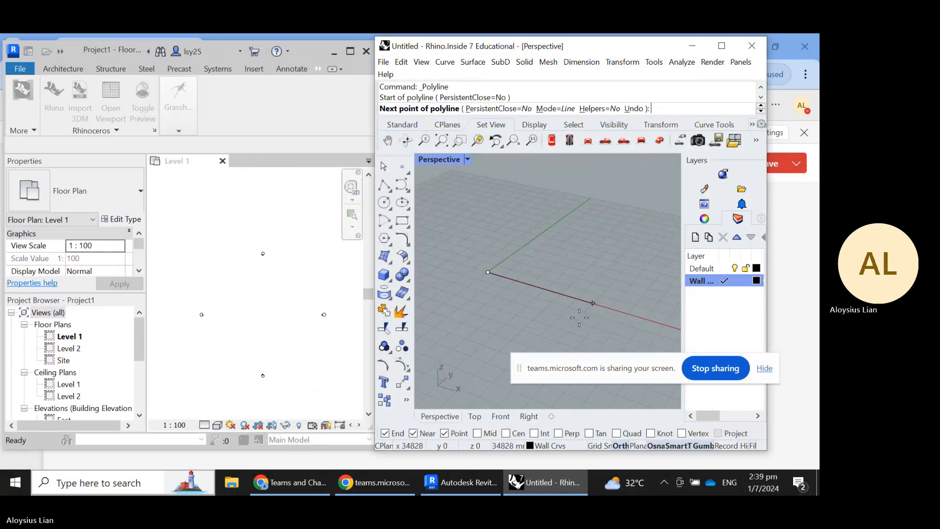
{"action": "type", "text": "20000"}
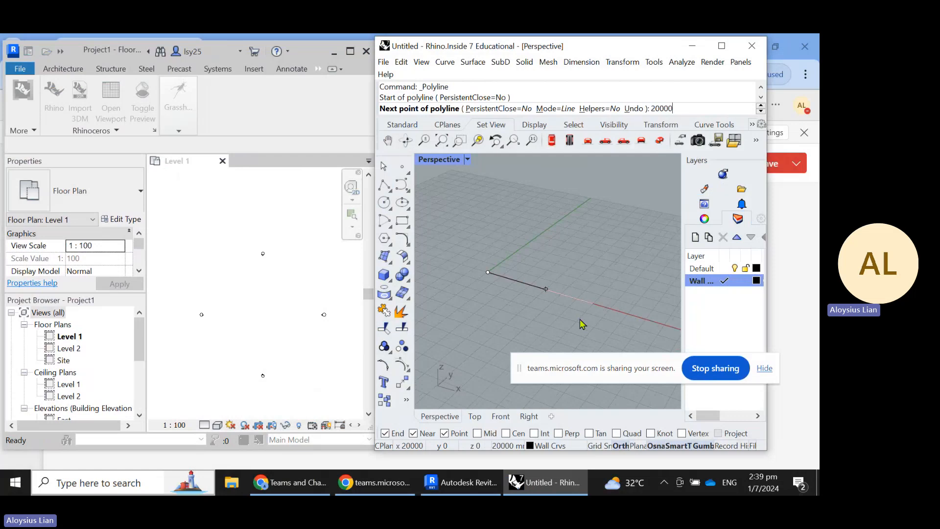
{"action": "key", "text": "Return"}
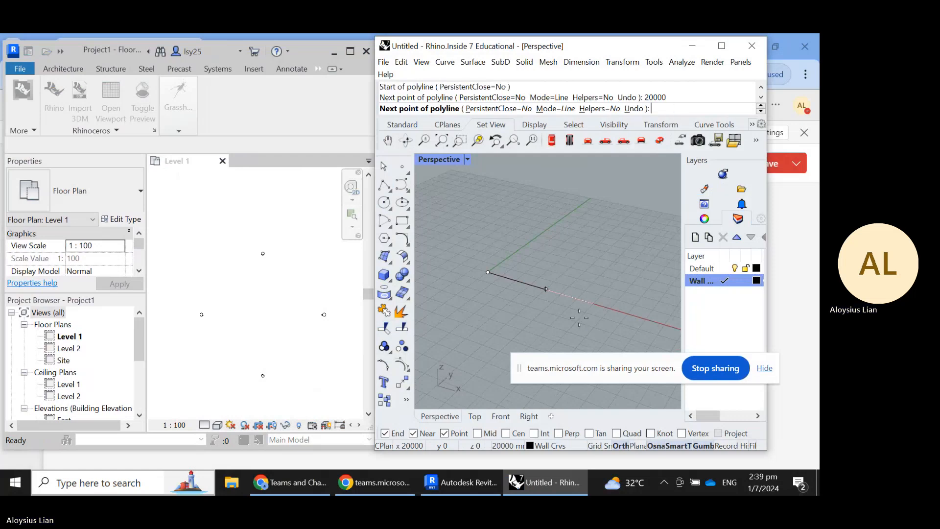
{"action": "left_click", "coordinate": [545, 289]}
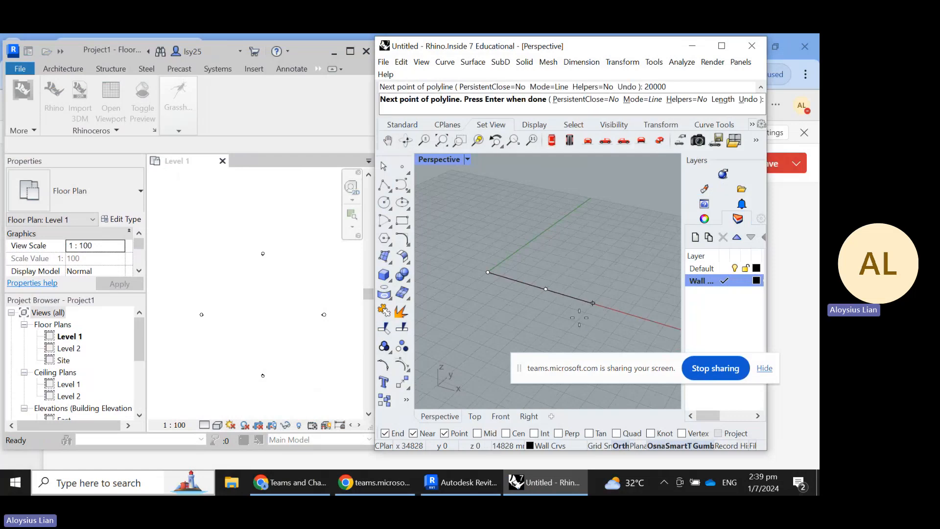
{"action": "key", "text": "Return"}
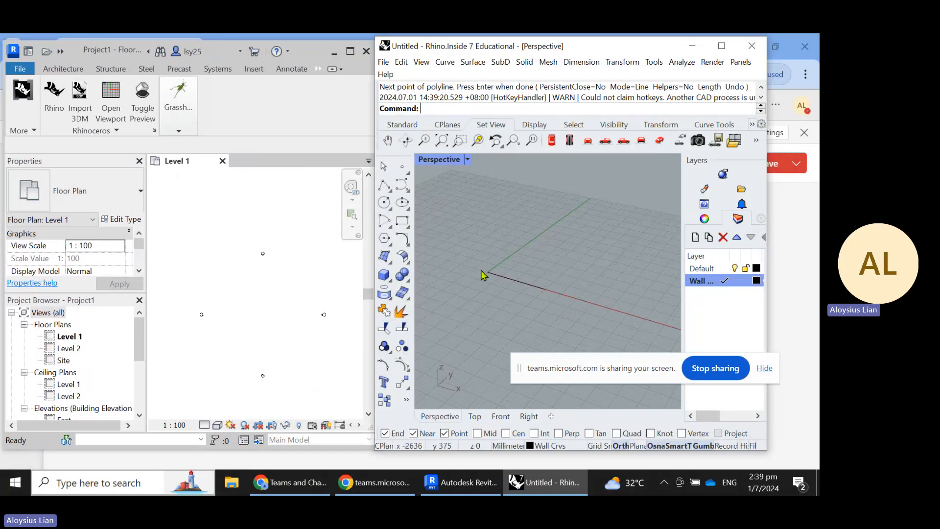
{"action": "left_click", "coordinate": [528, 283]}
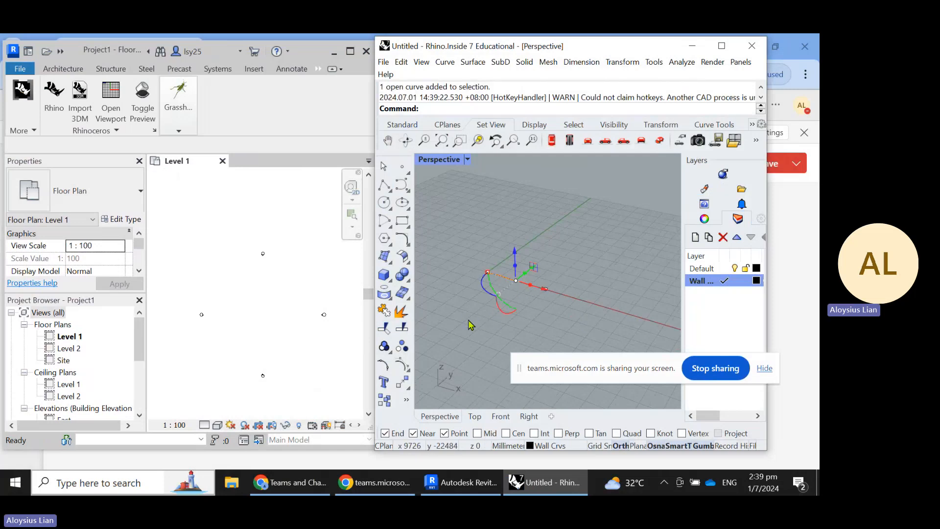
{"action": "scroll", "coordinate": [466, 273], "scroll_direction": "up", "scroll_amount": 4}
{"action": "left_click", "coordinate": [612, 235]}
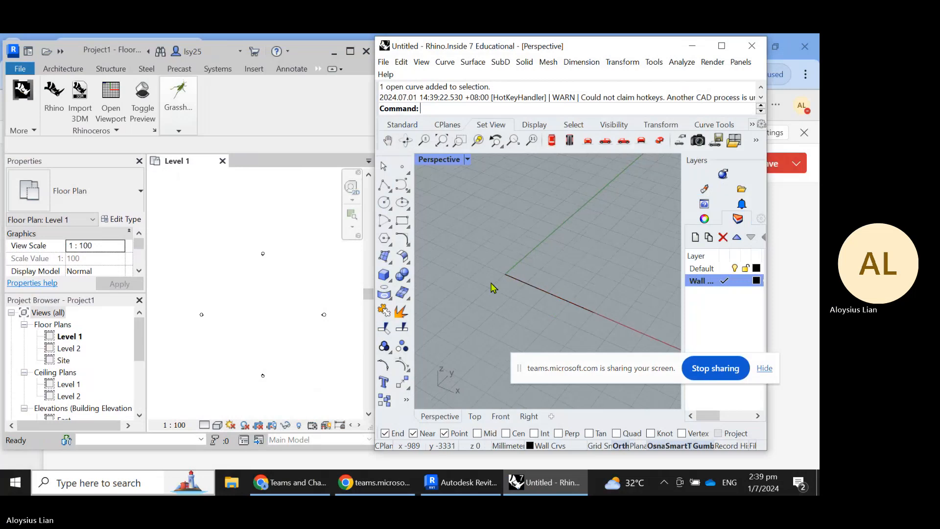
{"action": "right_click_drag", "start_coordinate": [509, 308], "coordinate": [515, 304]}
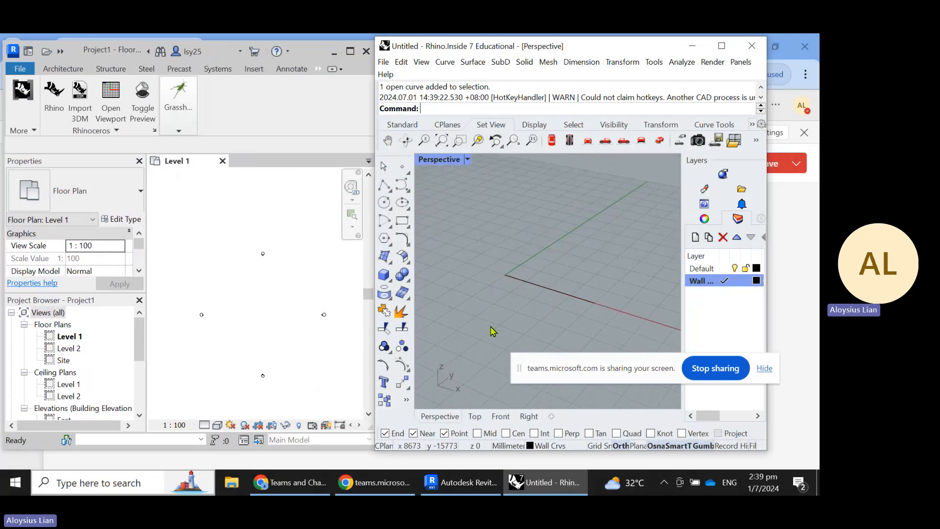
{"action": "left_click", "coordinate": [384, 185]}
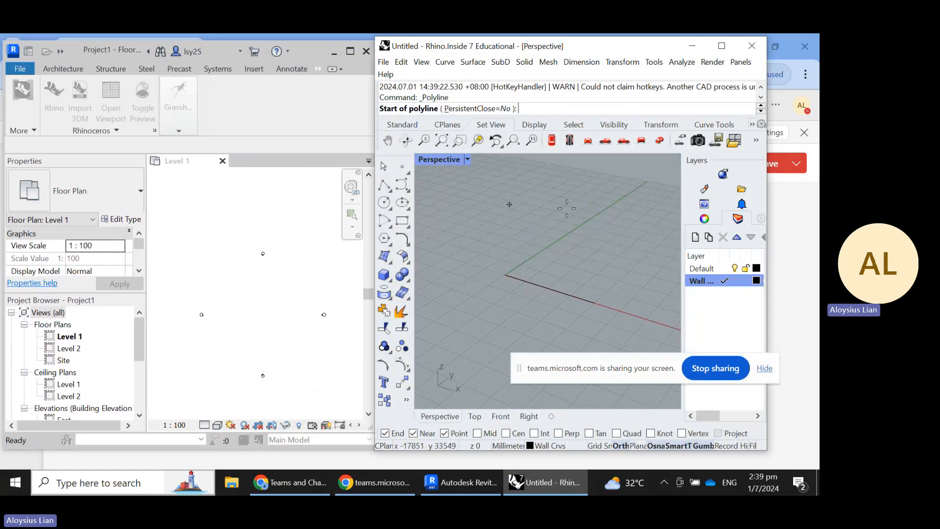
{"action": "left_click", "coordinate": [506, 275]}
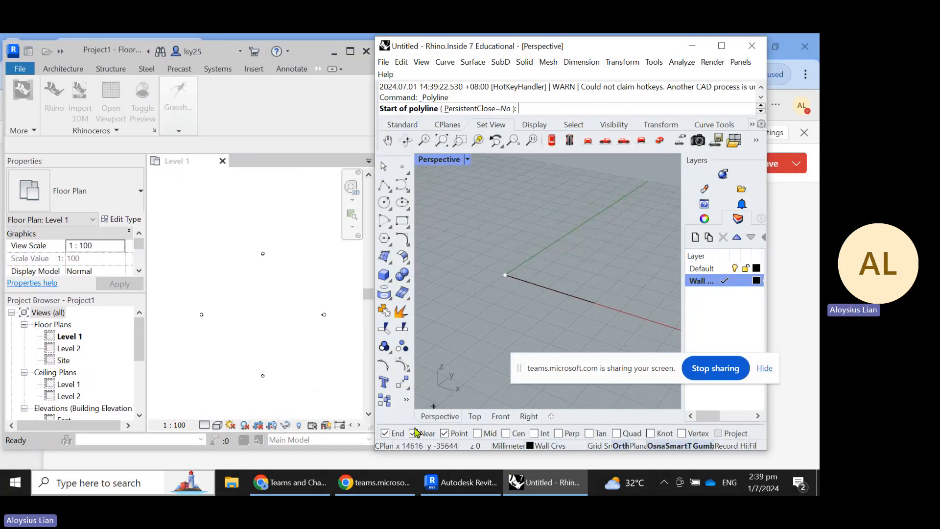
{"action": "left_click", "coordinate": [505, 275]}
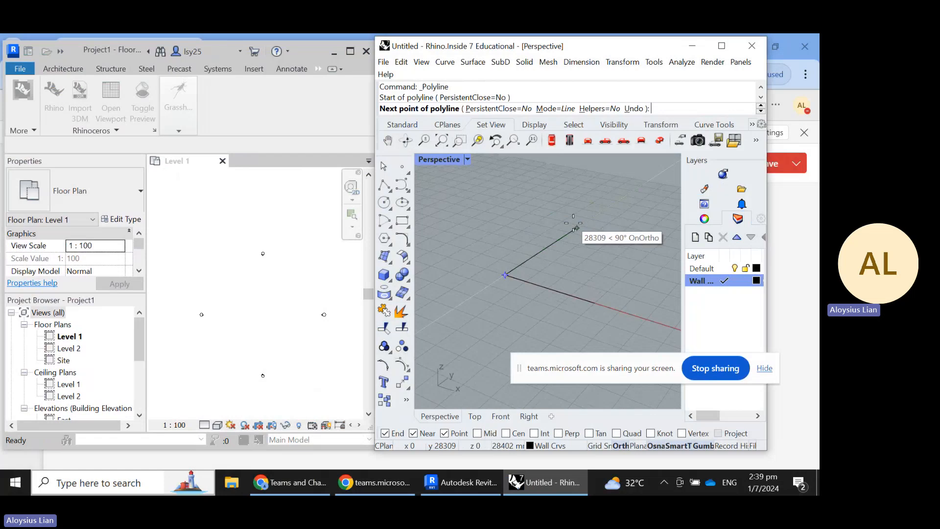
{"action": "type", "text": "20000"}
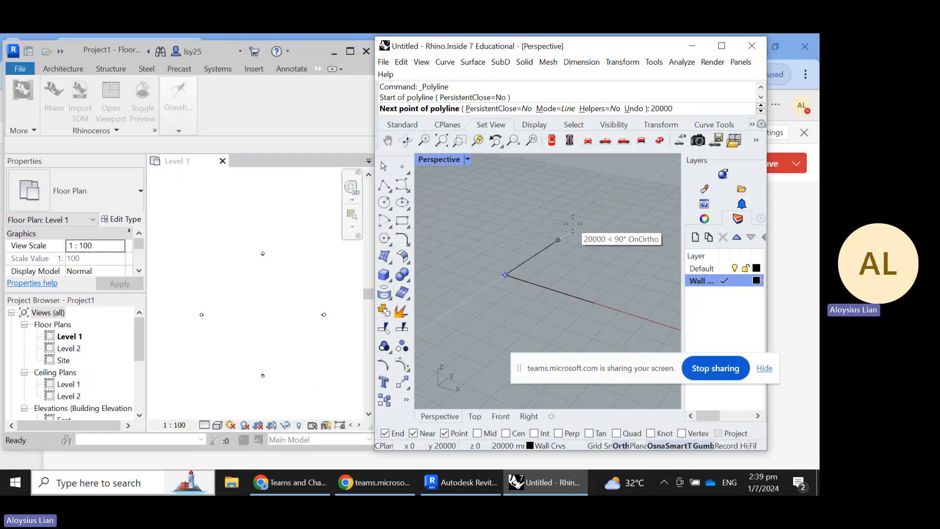
{"action": "key", "text": "Return"}
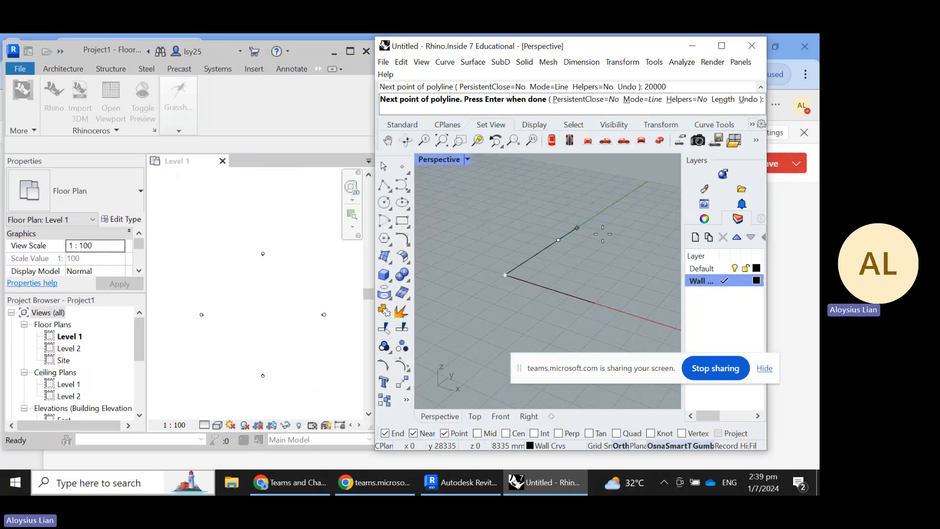
{"action": "left_click", "coordinate": [576, 228]}
{"action": "key", "text": "Escape"}
Step: Draw a separate 20000 mm polyline from the origin along the Y axis
{"action": "key", "text": "Return"}
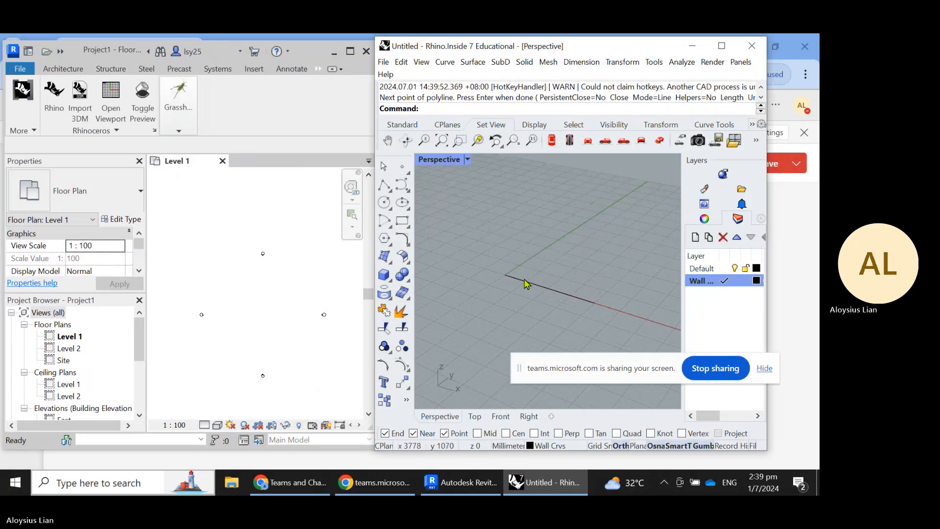
{"action": "left_click", "coordinate": [505, 275]}
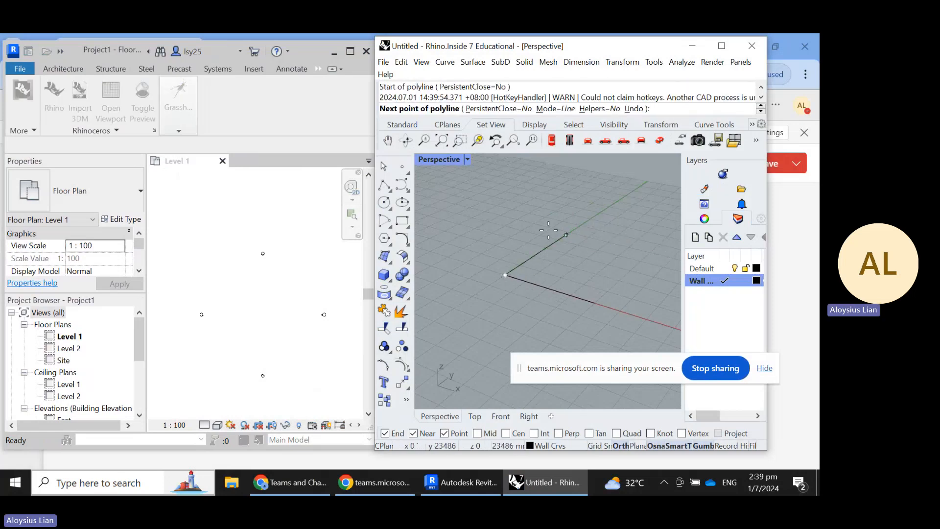
{"action": "type", "text": "20000"}
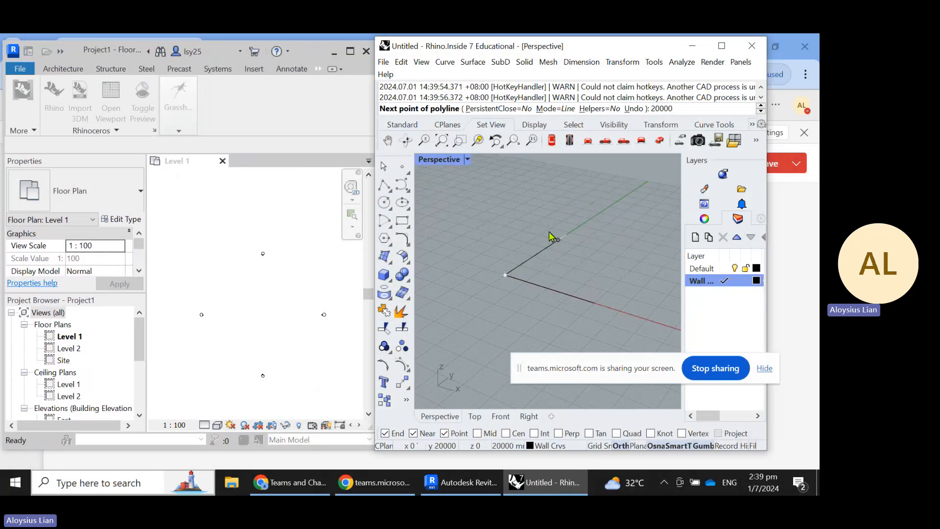
{"action": "key", "text": "Return"}
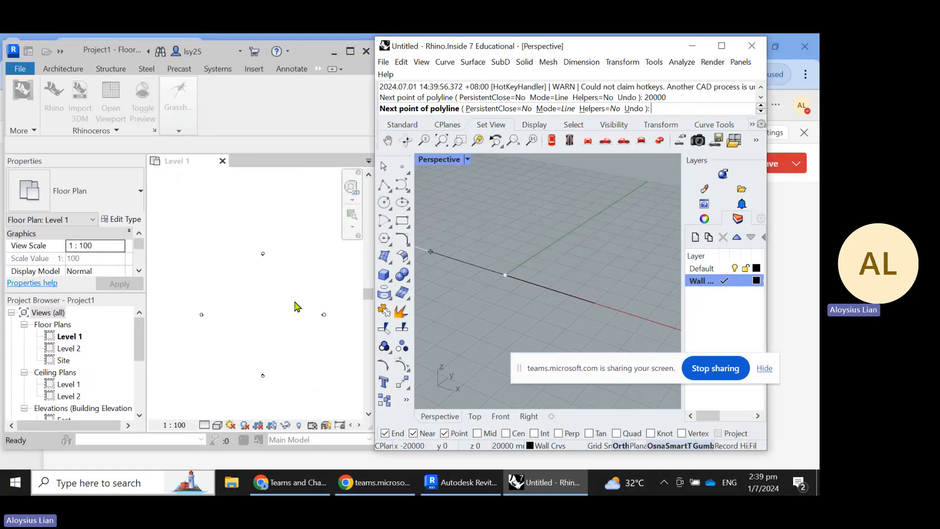
{"action": "left_click", "coordinate": [585, 224]}
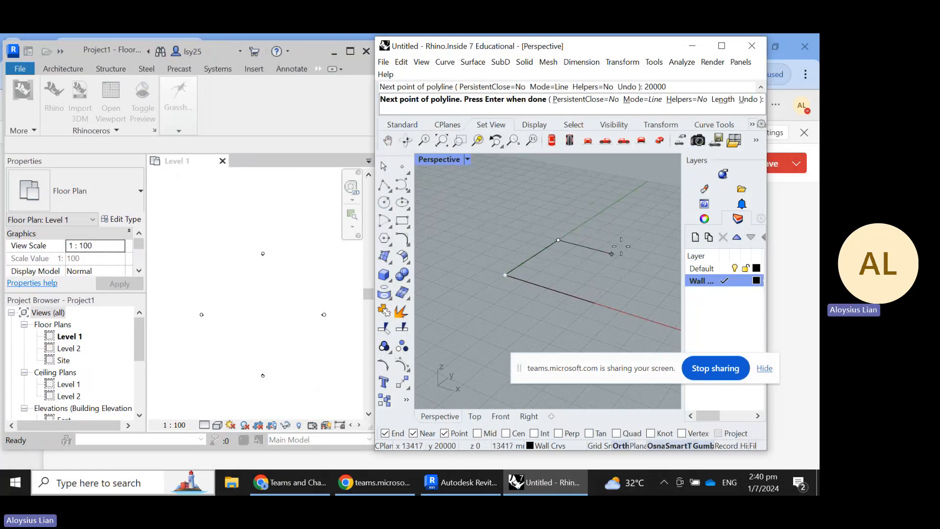
{"action": "key", "text": "Return"}
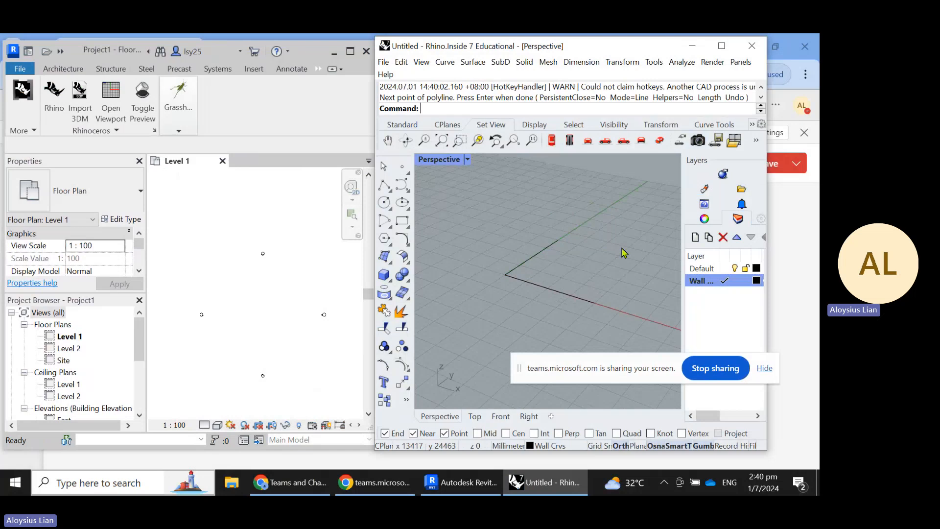
Step: Copy the Y-axis line from the origin to the far end of the X-axis line
{"action": "right_click_drag", "start_coordinate": [570, 265], "coordinate": [552, 267]}
{"action": "left_click", "coordinate": [545, 253]}
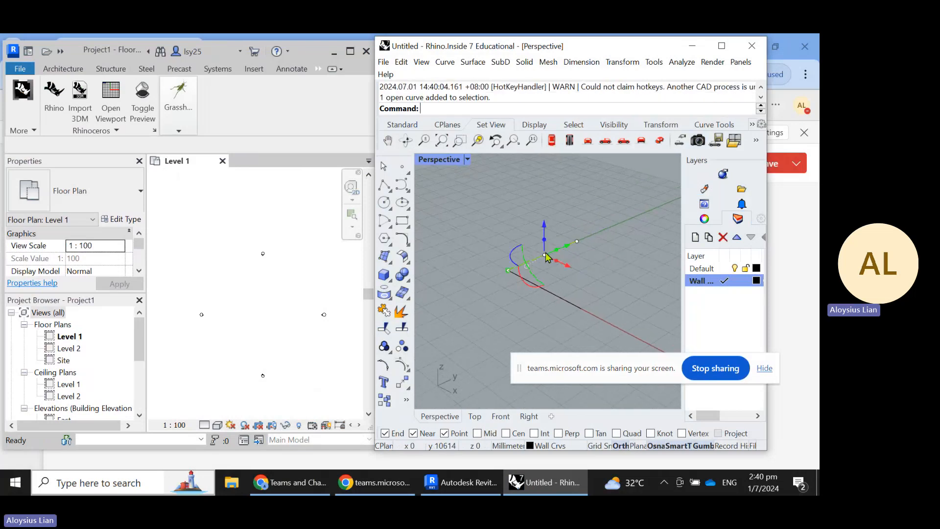
{"action": "left_click", "coordinate": [549, 294]}
{"action": "left_click", "coordinate": [628, 283]}
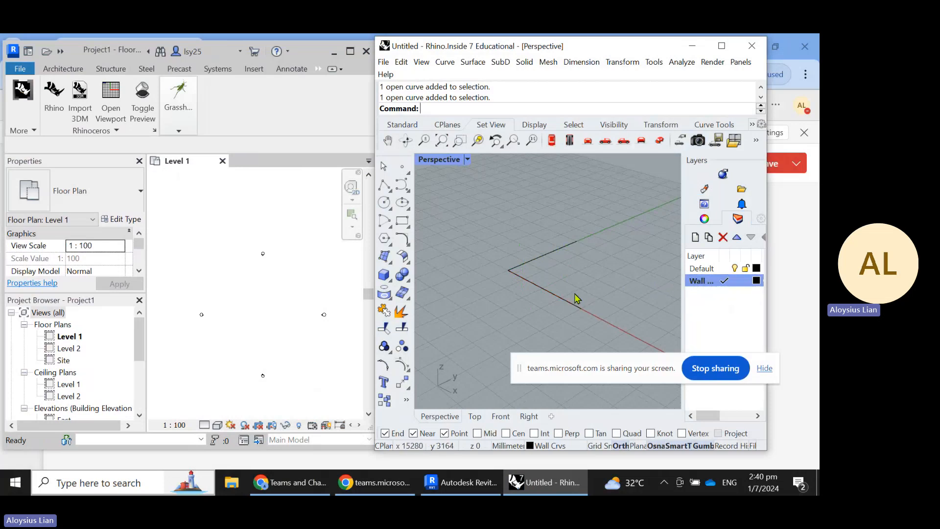
{"action": "right_click_drag", "start_coordinate": [575, 294], "coordinate": [608, 289]}
{"action": "left_click", "coordinate": [540, 252]}
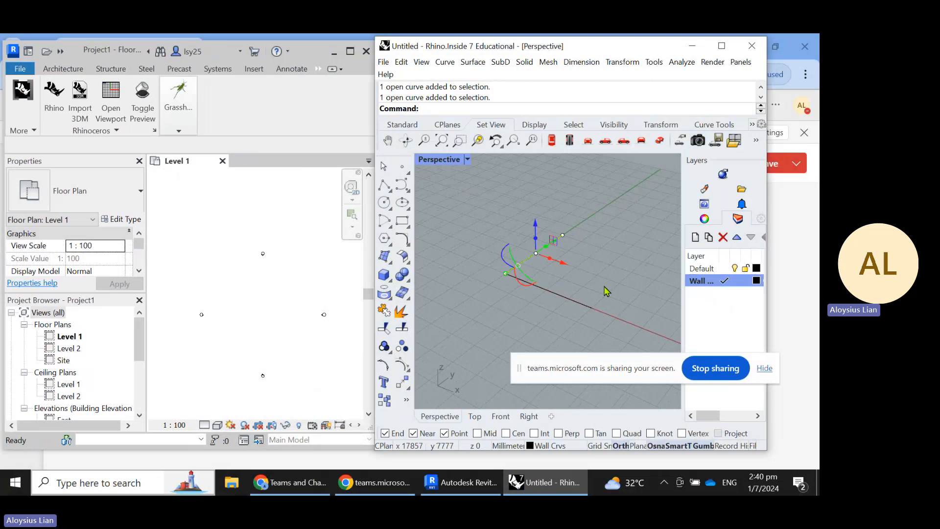
{"action": "key", "text": "Return"}
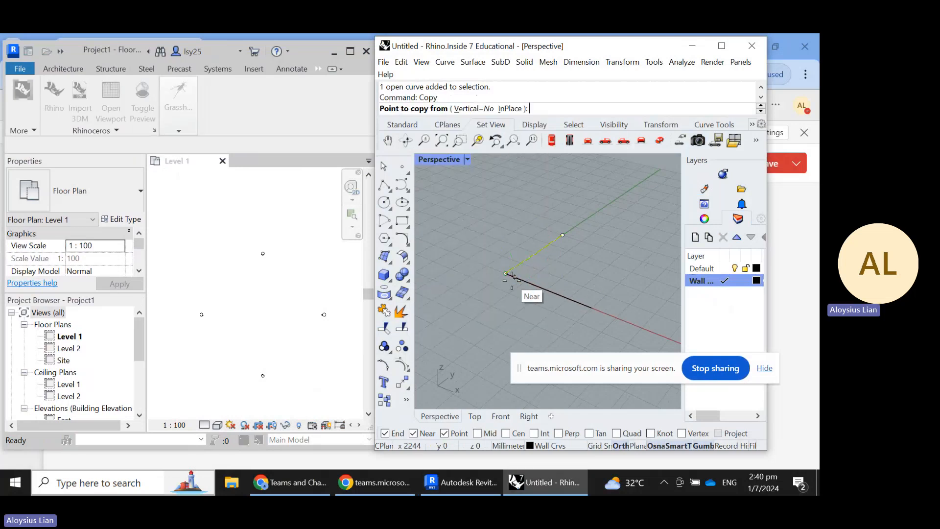
{"action": "left_click", "coordinate": [505, 273]}
{"action": "left_click", "coordinate": [599, 310]}
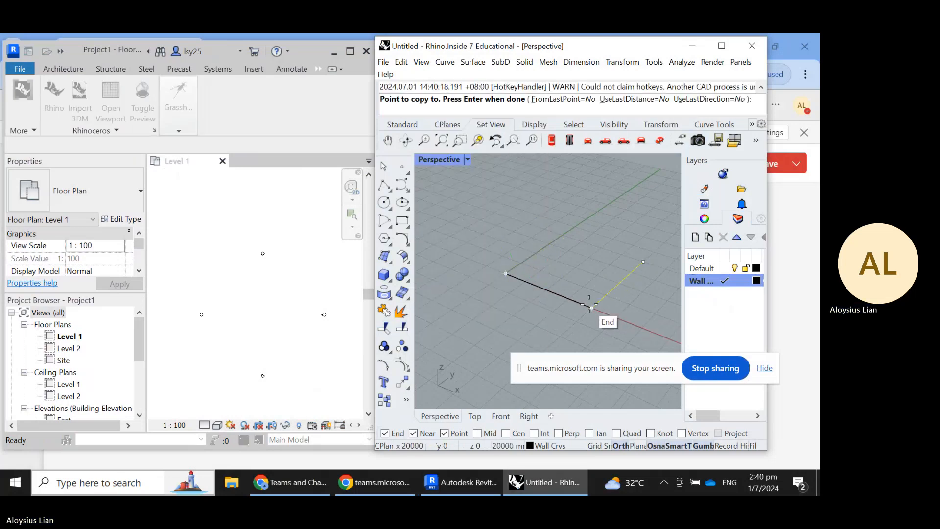
{"action": "key", "text": "Return"}
Step: Copy the X-axis line from its far end to the free end of the copied line, closing the square outline
{"action": "left_click", "coordinate": [563, 296]}
{"action": "key", "text": "Return"}
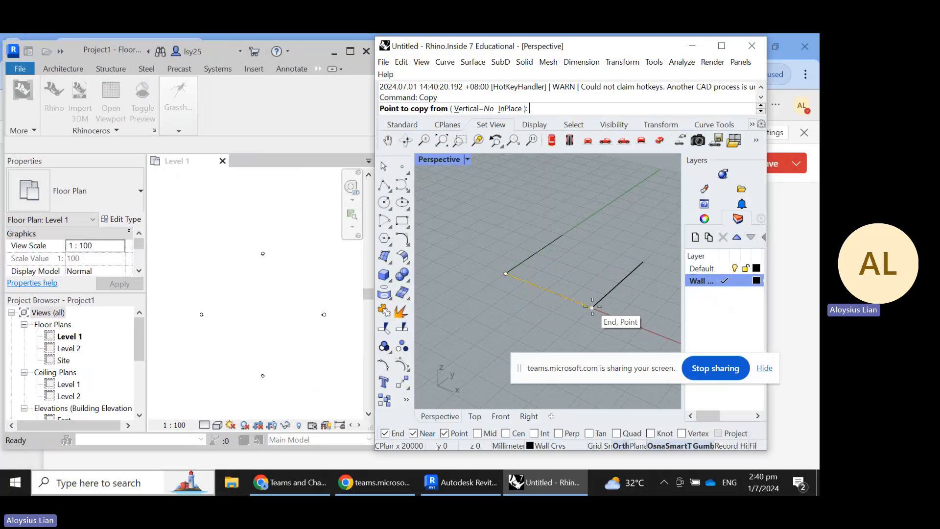
{"action": "left_click", "coordinate": [592, 307]}
{"action": "left_click", "coordinate": [643, 261]}
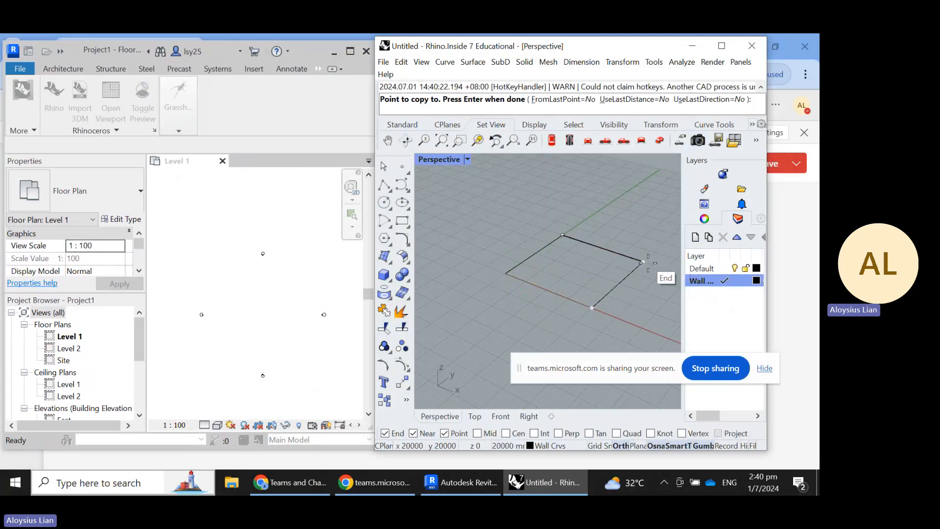
{"action": "key", "text": "Return"}
Step: Select the four edges of the square one at a time to check that they are separate curves, and clear the selection
{"action": "mouse_move", "coordinate": [541, 301]}
{"action": "right_mouse_down"}
{"action": "mouse_move", "coordinate": [556, 277]}
{"action": "mouse_move", "coordinate": [549, 311]}
{"action": "right_mouse_up"}
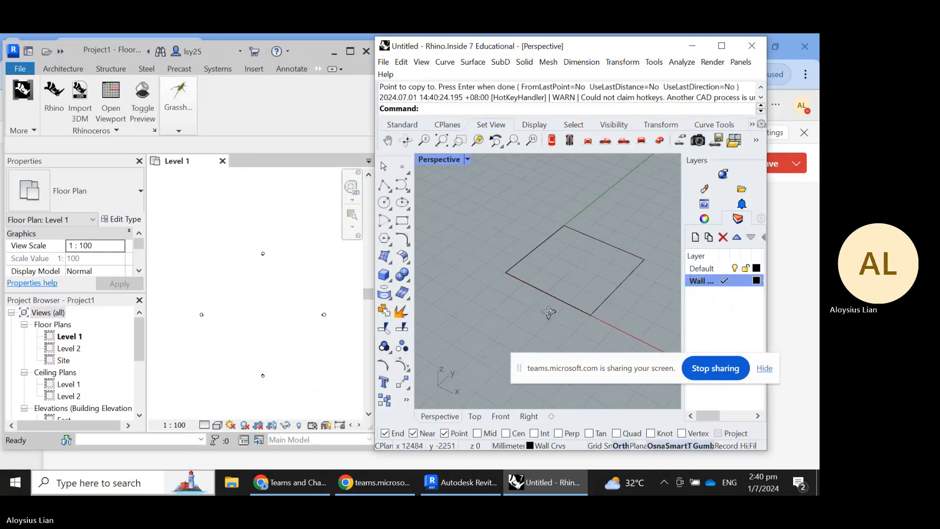
{"action": "left_click", "coordinate": [537, 247]}
{"action": "left_click", "coordinate": [562, 300]}
{"action": "left_click", "coordinate": [626, 281]}
{"action": "left_click", "coordinate": [618, 249]}
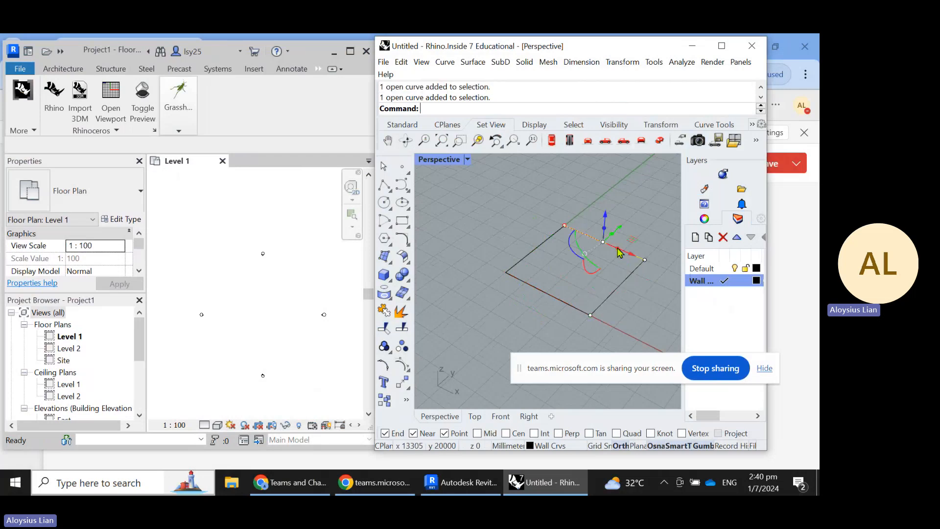
{"action": "left_click", "coordinate": [445, 299]}
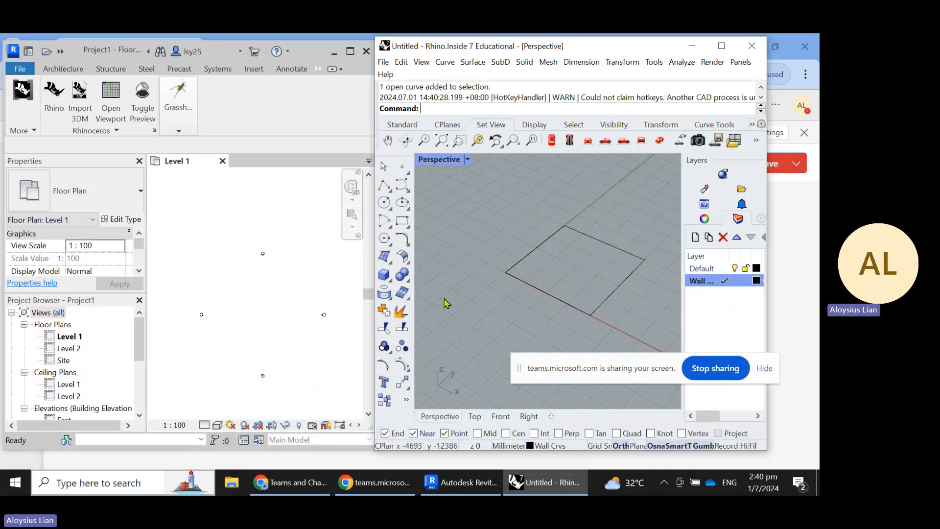
Step: Launch Grasshopper from Revit's Rhino.Inside tools, bring its window forward and dismiss the Getting started dialog
{"action": "left_click", "coordinate": [282, 110]}
{"action": "left_click", "coordinate": [178, 123]}
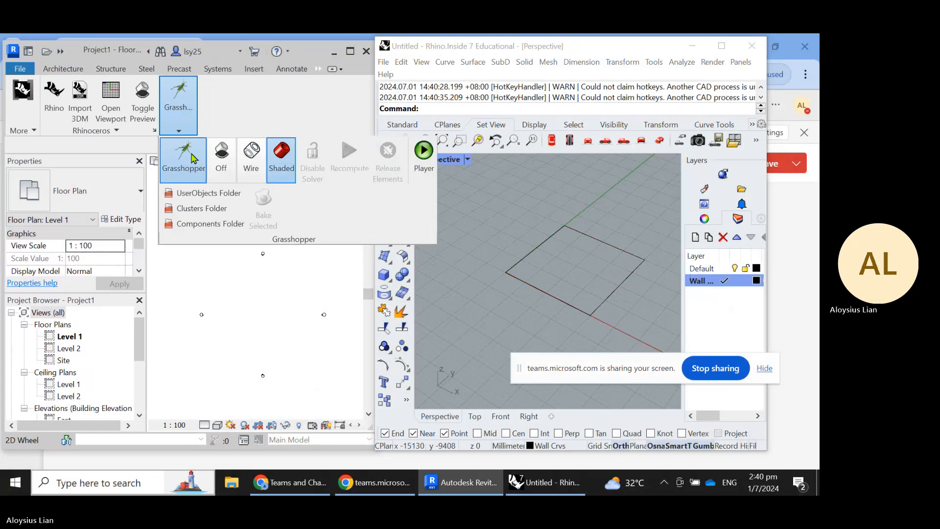
{"action": "left_click", "coordinate": [191, 158]}
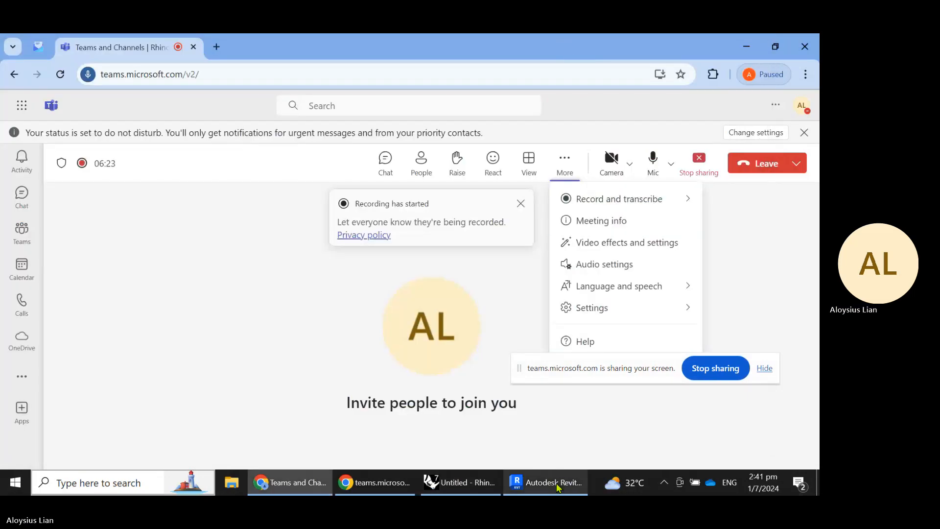
{"action": "left_click", "coordinate": [509, 483]}
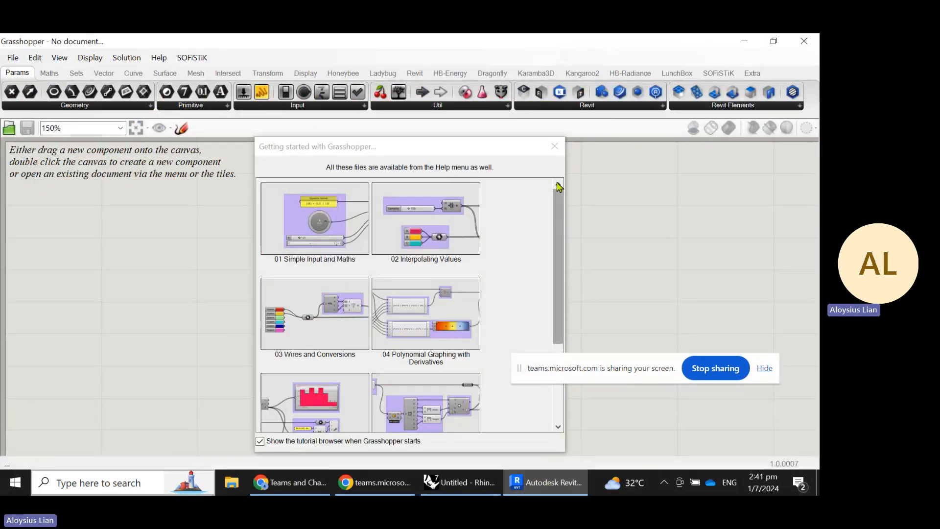
{"action": "left_click", "coordinate": [554, 146]}
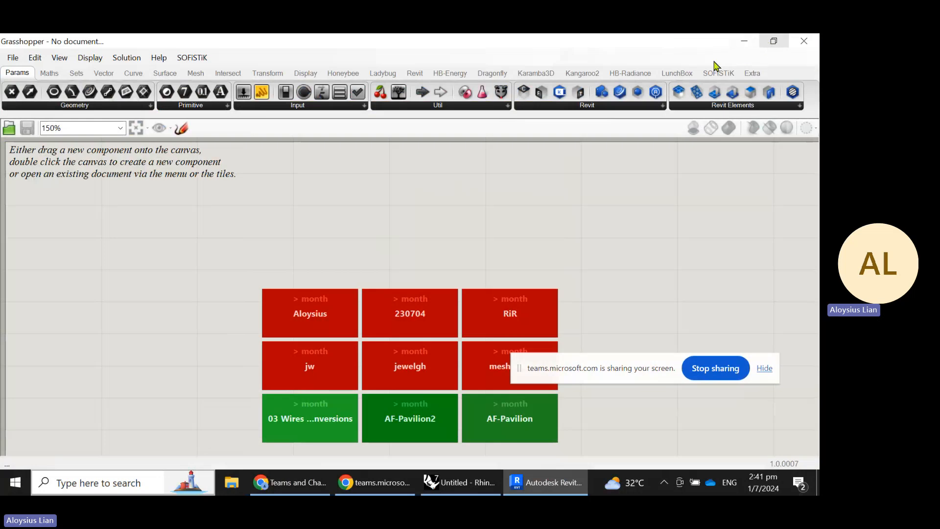
Step: Add a Curve parameter to the empty Grasshopper canvas by searching for "crv"
{"action": "double_click", "coordinate": [293, 212]}
{"action": "type", "text": "crv"}
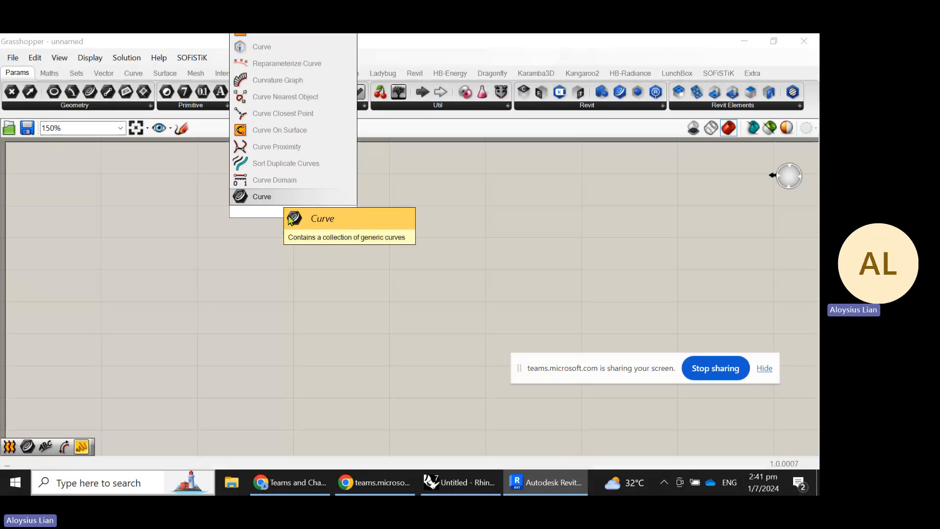
{"action": "left_click", "coordinate": [267, 197]}
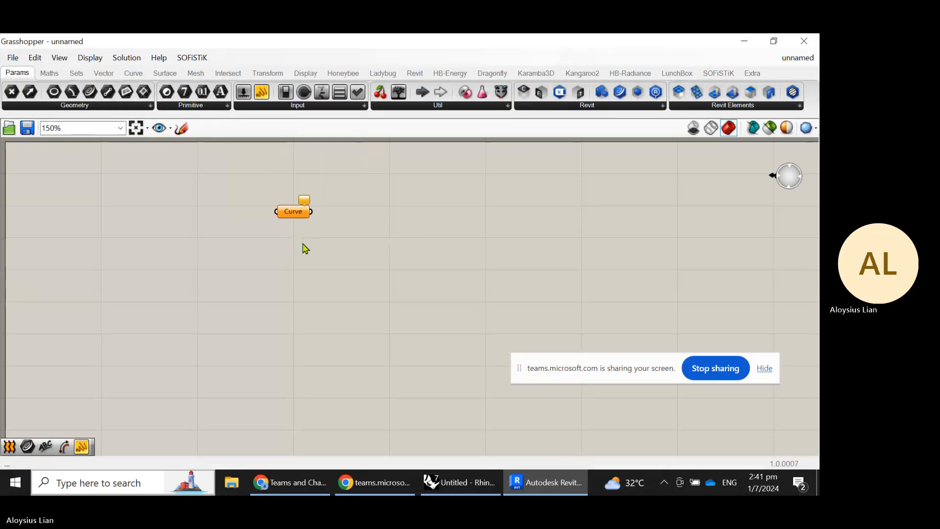
Step: Reference all four edges of the Rhino square as multiple curves in the Curve parameter
{"action": "left_click", "coordinate": [293, 211]}
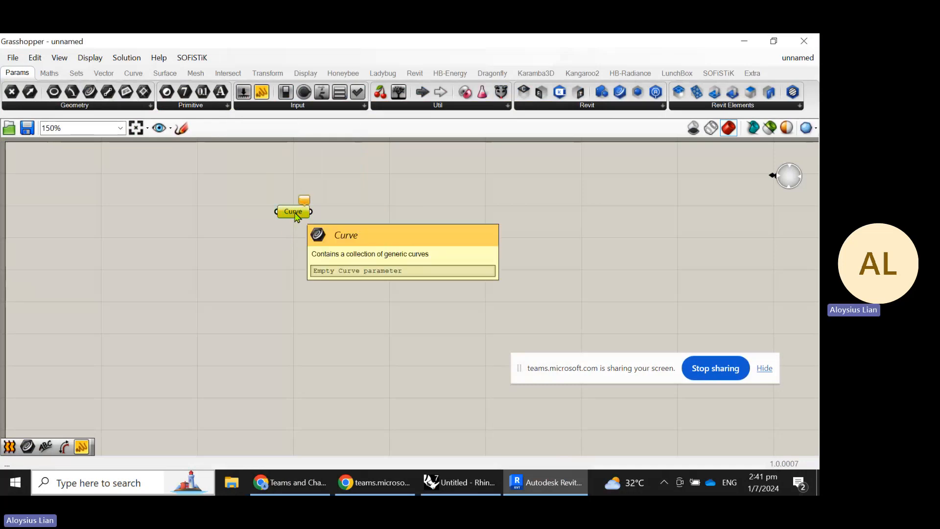
{"action": "right_click", "coordinate": [296, 214]}
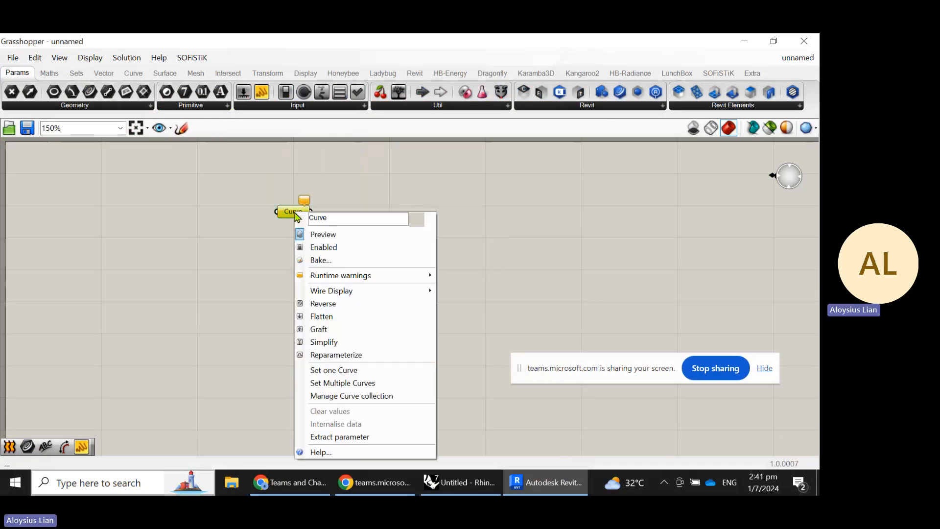
{"action": "left_click", "coordinate": [363, 383]}
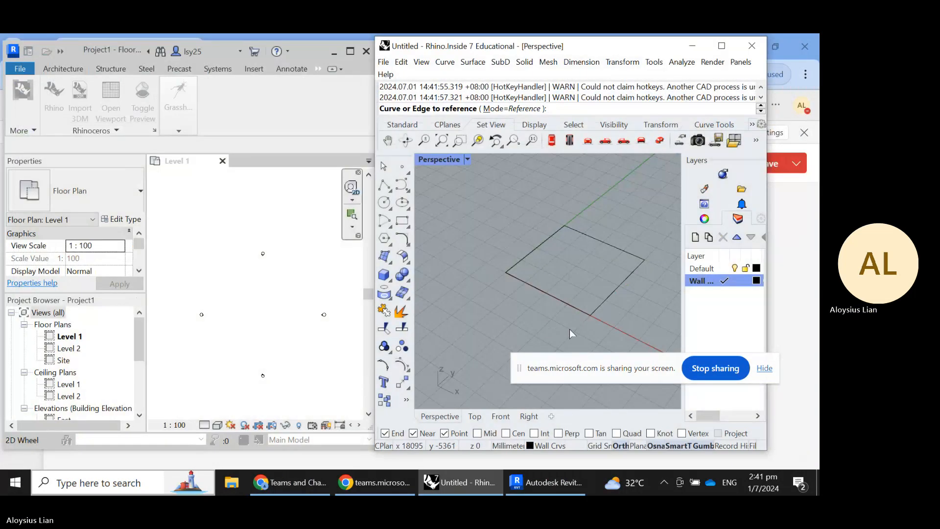
{"action": "left_click_drag", "start_coordinate": [524, 231], "coordinate": [523, 230]}
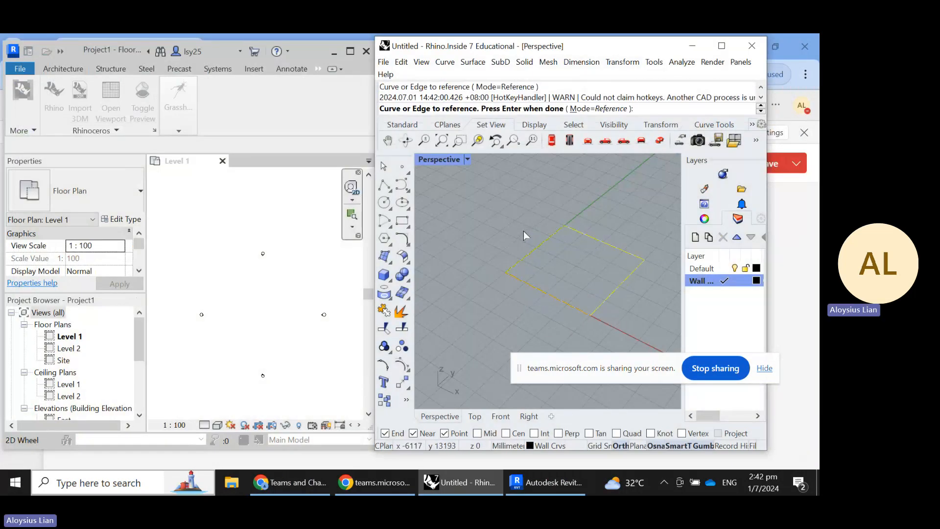
{"action": "key", "text": "Return"}
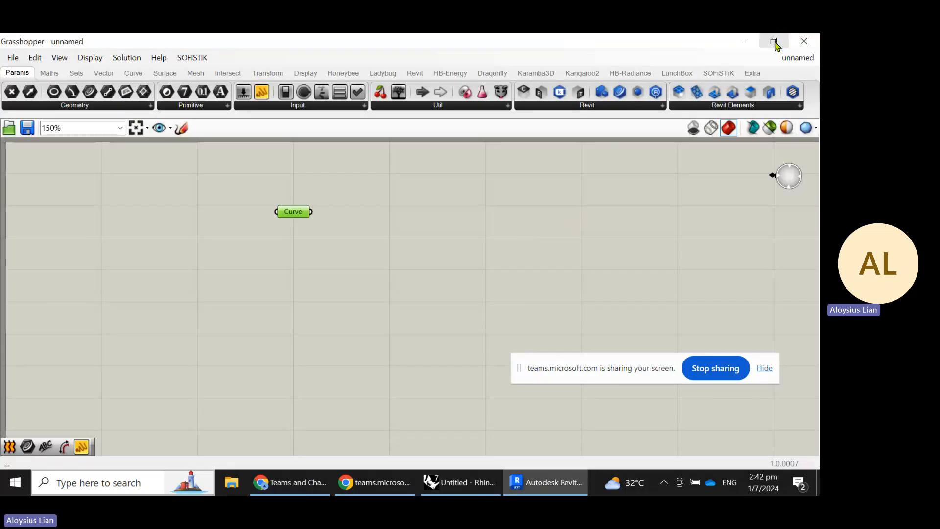
Step: Restore the Grasshopper window to a smaller size and move it clear of the square in the Revit plan and Rhino viewport
{"action": "left_click", "coordinate": [773, 42]}
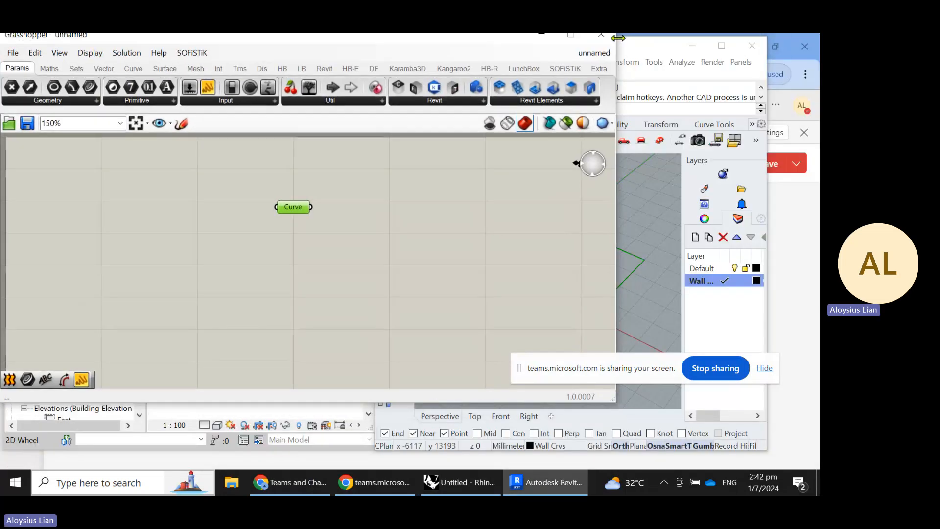
{"action": "left_click_drag", "start_coordinate": [388, 37], "coordinate": [399, 64]}
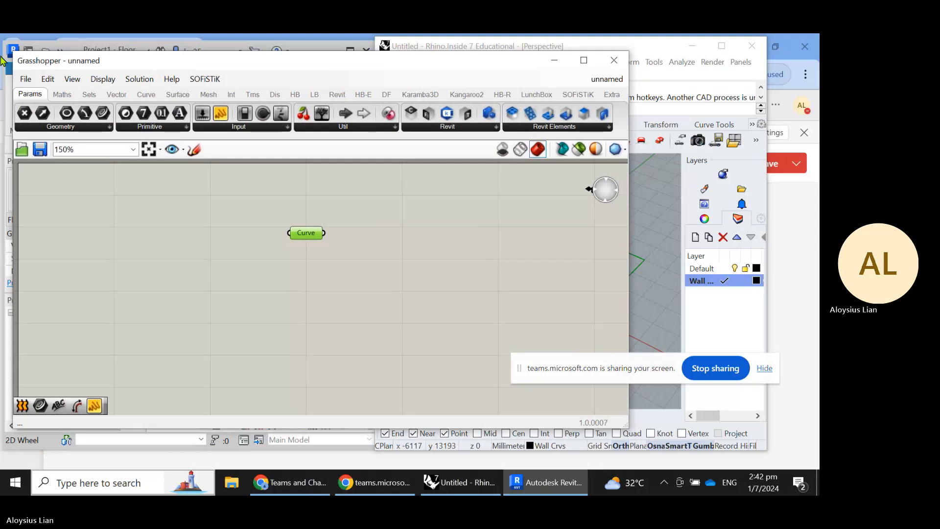
{"action": "left_click_drag", "start_coordinate": [8, 52], "coordinate": [379, 237]}
{"action": "left_click_drag", "start_coordinate": [455, 251], "coordinate": [410, 356]}
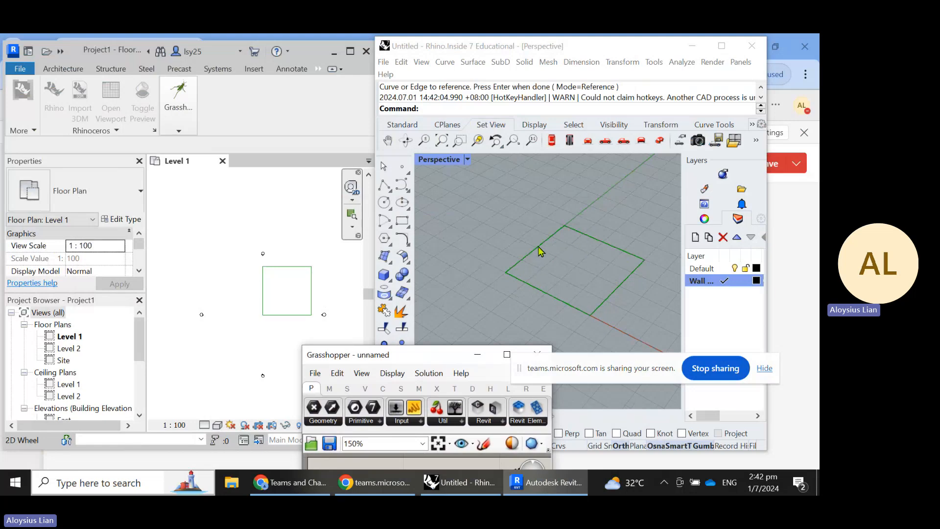
{"action": "left_click_drag", "start_coordinate": [421, 359], "coordinate": [256, 380]}
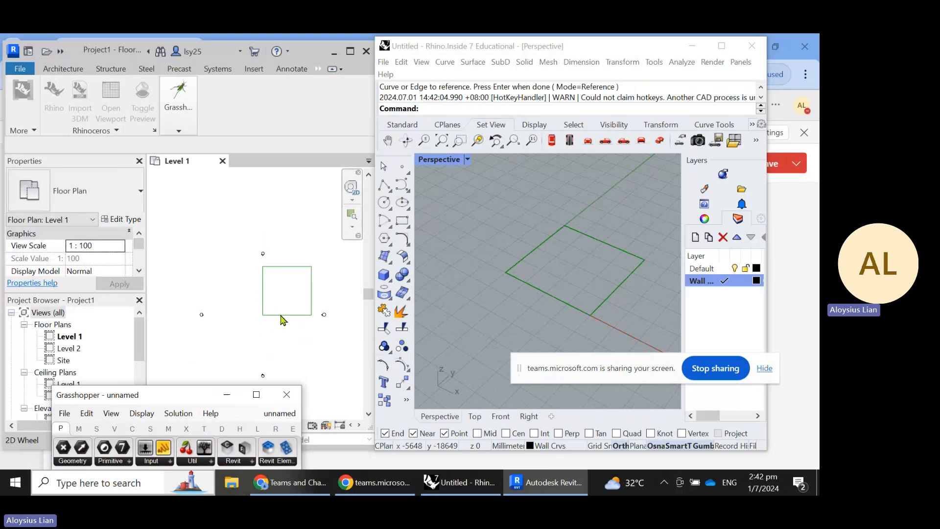
{"action": "left_click", "coordinate": [492, 319]}
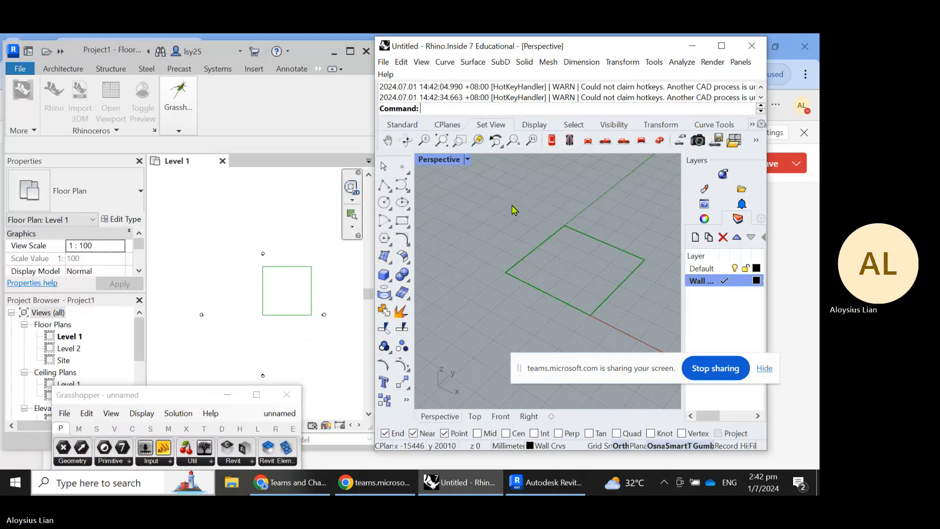
Step: Shorten the Rhino window, place a widened Grasshopper window beneath its viewport, and move the screen-sharing bar off the canvas
{"action": "left_click", "coordinate": [196, 398]}
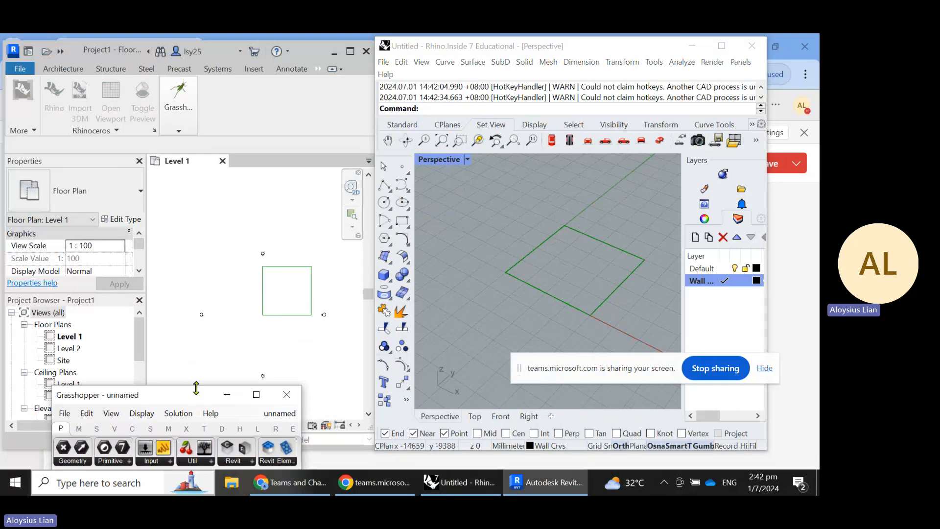
{"action": "left_click_drag", "start_coordinate": [198, 386], "coordinate": [264, 281]}
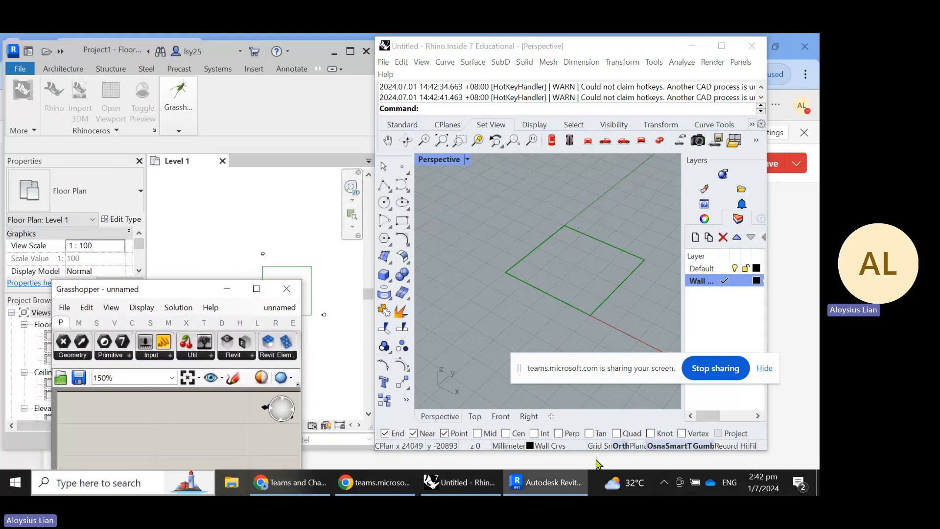
{"action": "left_click_drag", "start_coordinate": [599, 450], "coordinate": [598, 295]}
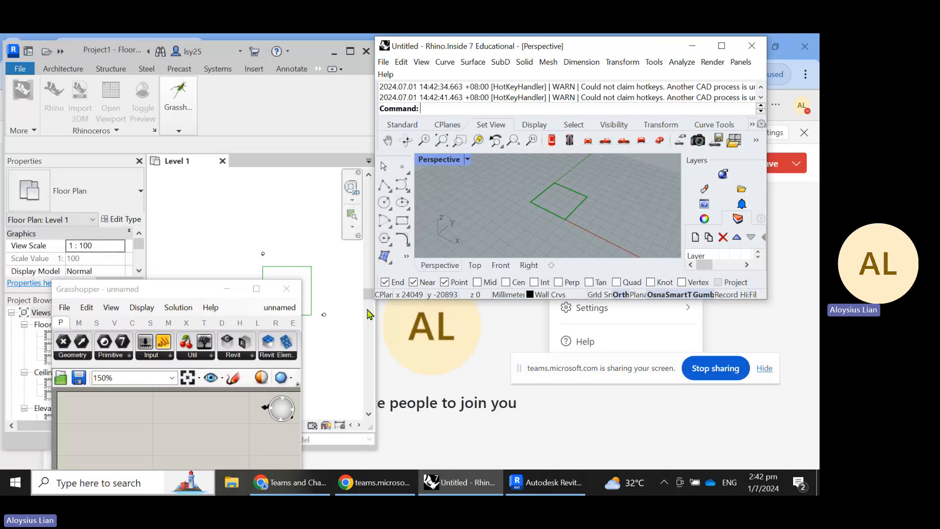
{"action": "left_click_drag", "start_coordinate": [195, 294], "coordinate": [510, 203]}
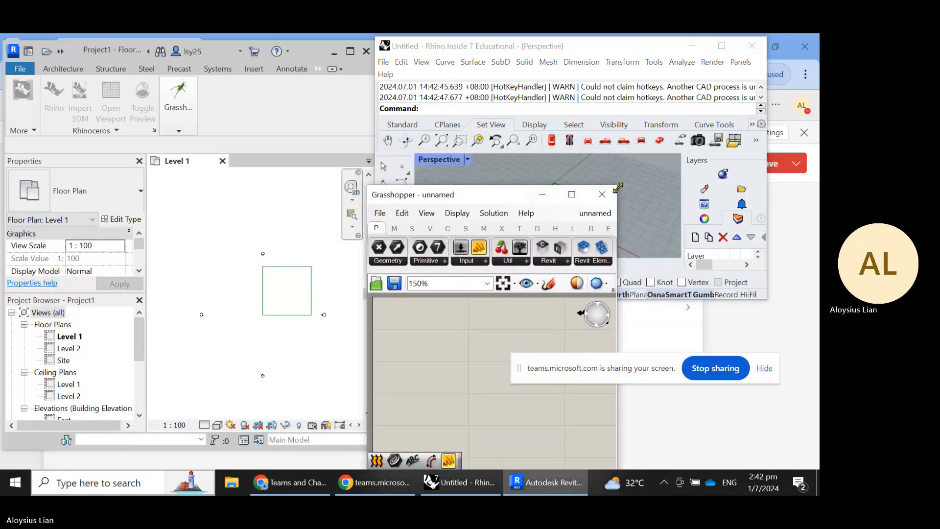
{"action": "left_click_drag", "start_coordinate": [616, 187], "coordinate": [813, 234]}
{"action": "scroll", "coordinate": [436, 357], "scroll_direction": "down", "scroll_amount": 4}
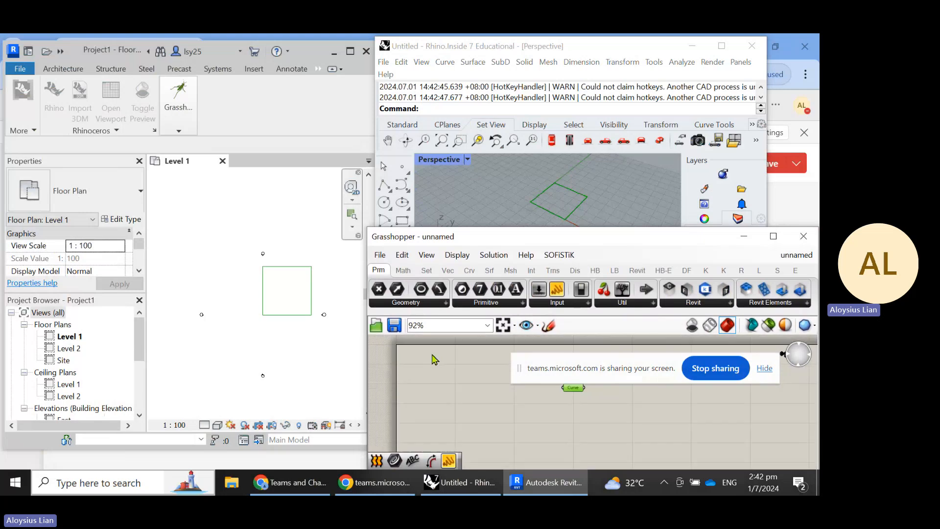
{"action": "right_click_drag", "start_coordinate": [534, 392], "coordinate": [472, 394]}
{"action": "scroll", "coordinate": [472, 395], "scroll_direction": "up", "scroll_amount": 1}
{"action": "left_click_drag", "start_coordinate": [550, 366], "coordinate": [186, 46]}
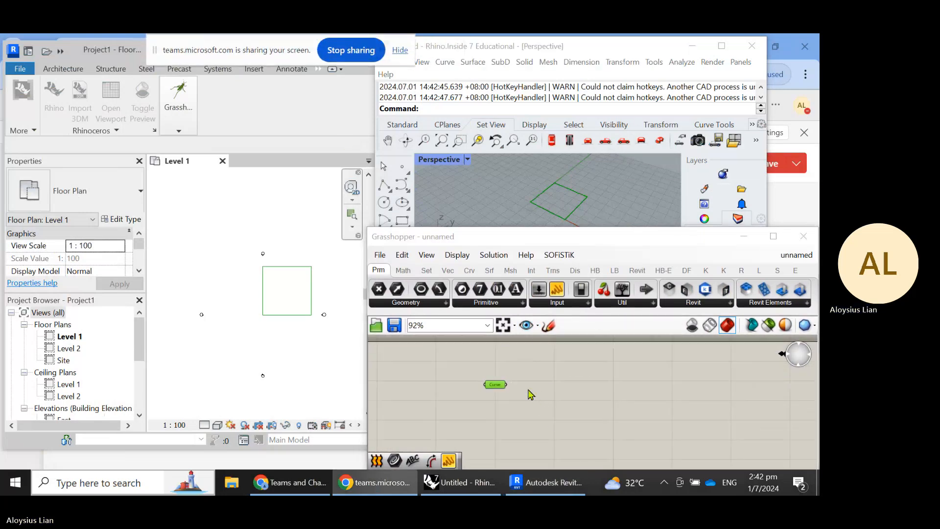
Step: Deselect the Curve parameter, add a Built-In Categories picker, and arrange it above the Curve parameter
{"action": "right_click", "coordinate": [576, 395]}
{"action": "left_click", "coordinate": [535, 409]}
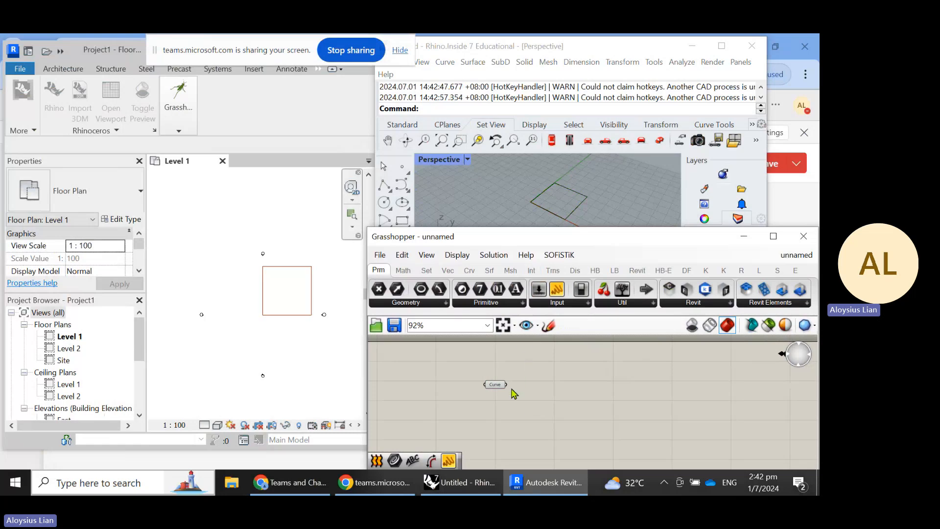
{"action": "scroll", "coordinate": [453, 412], "scroll_direction": "up", "scroll_amount": 2}
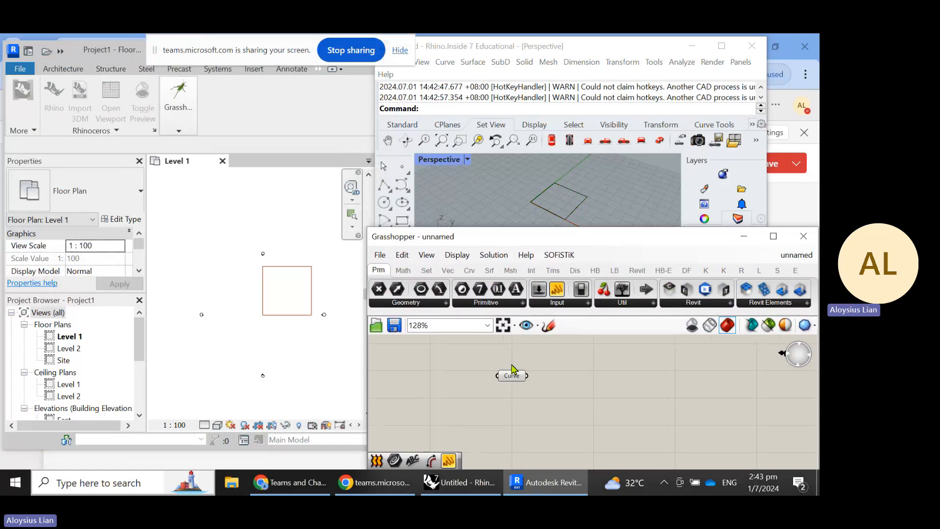
{"action": "left_click_drag", "start_coordinate": [513, 370], "coordinate": [514, 397]}
{"action": "double_click", "coordinate": [547, 364]}
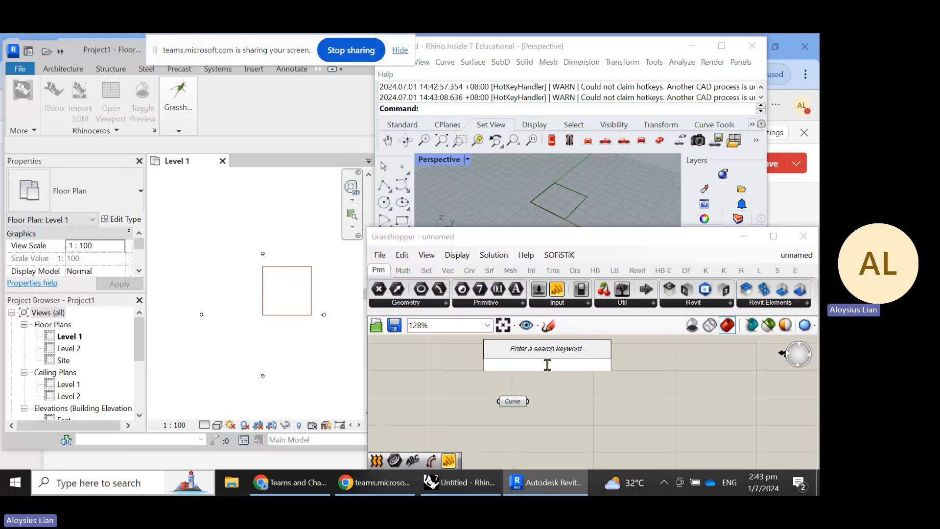
{"action": "type", "text": "built"}
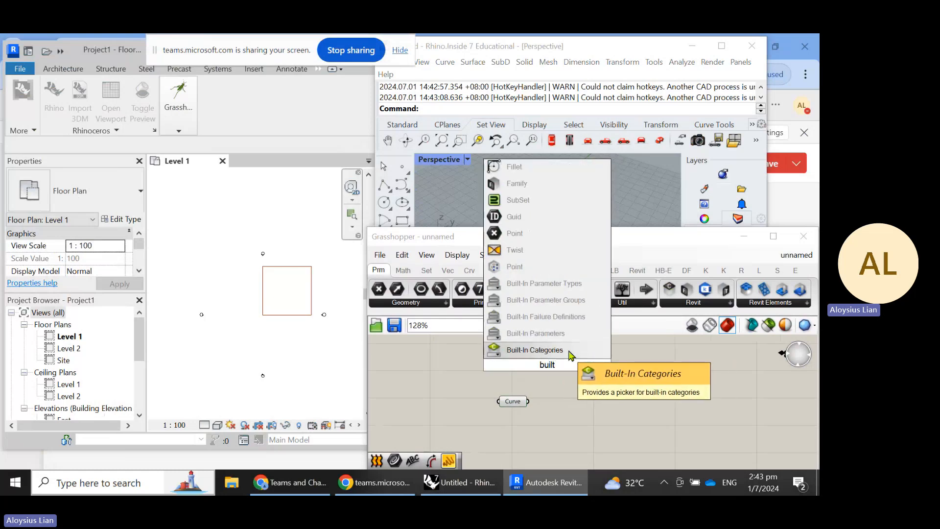
{"action": "left_click", "coordinate": [567, 353]}
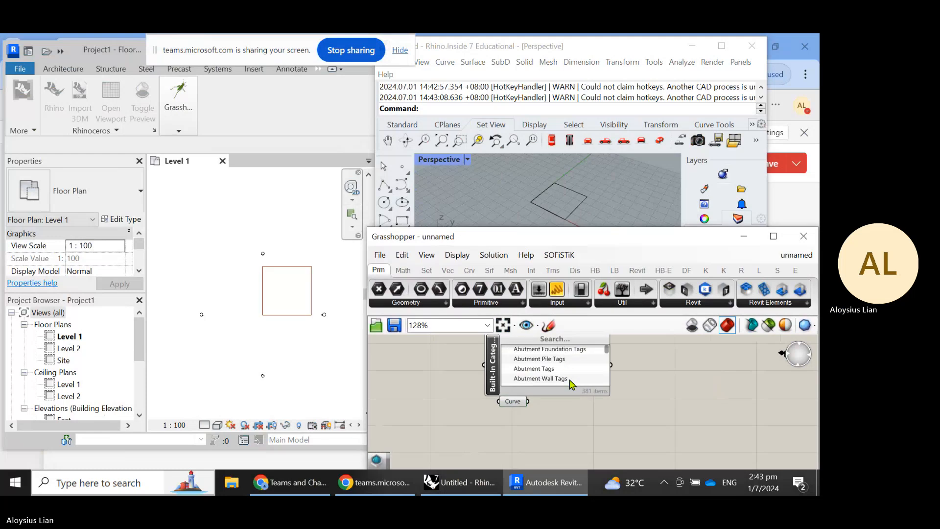
{"action": "left_click_drag", "start_coordinate": [518, 407], "coordinate": [508, 444]}
{"action": "left_click_drag", "start_coordinate": [497, 378], "coordinate": [503, 403]}
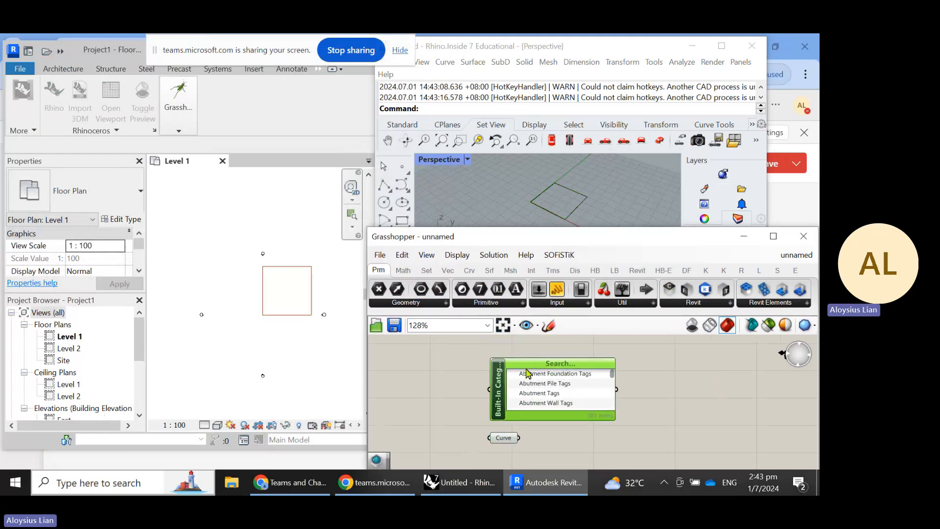
Step: Filter the Built-In Categories picker by "walls" and select the Walls category
{"action": "left_click", "coordinate": [226, 114]}
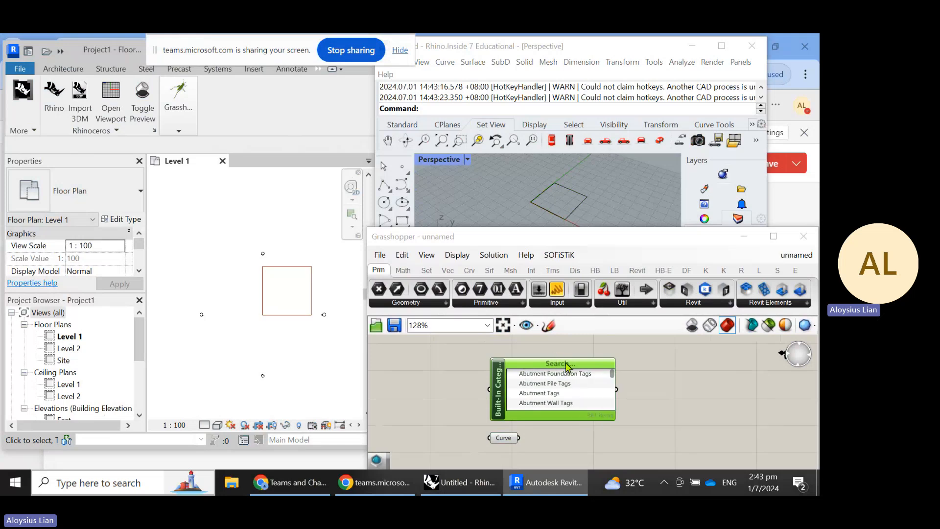
{"action": "left_click", "coordinate": [565, 362]}
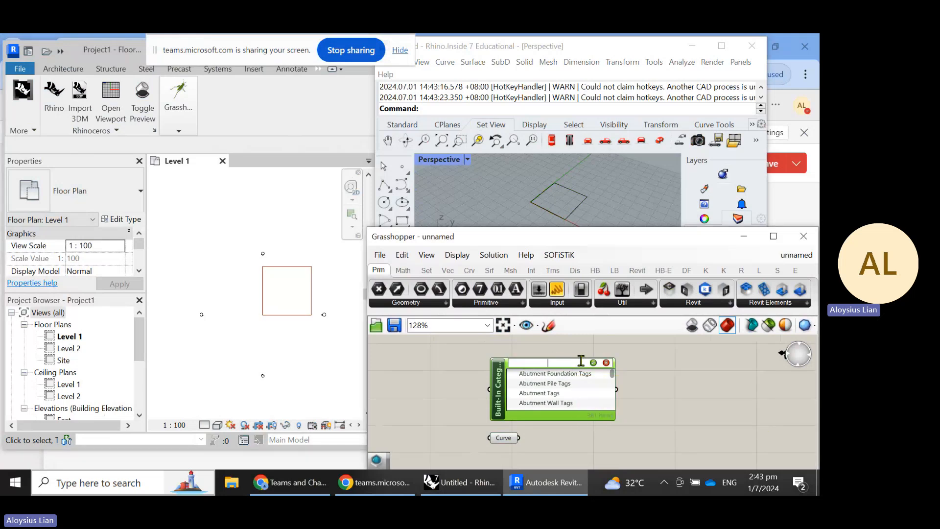
{"action": "type", "text": "walls"}
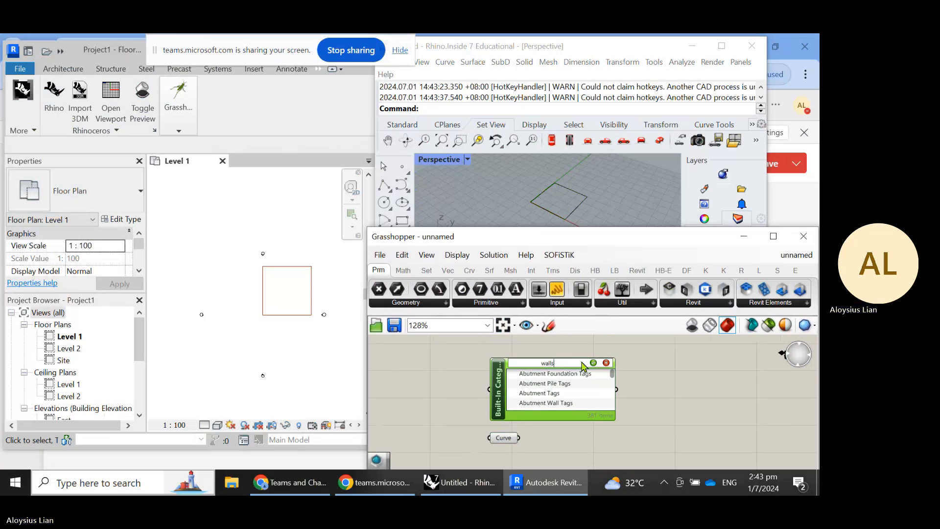
{"action": "key", "text": "Return"}
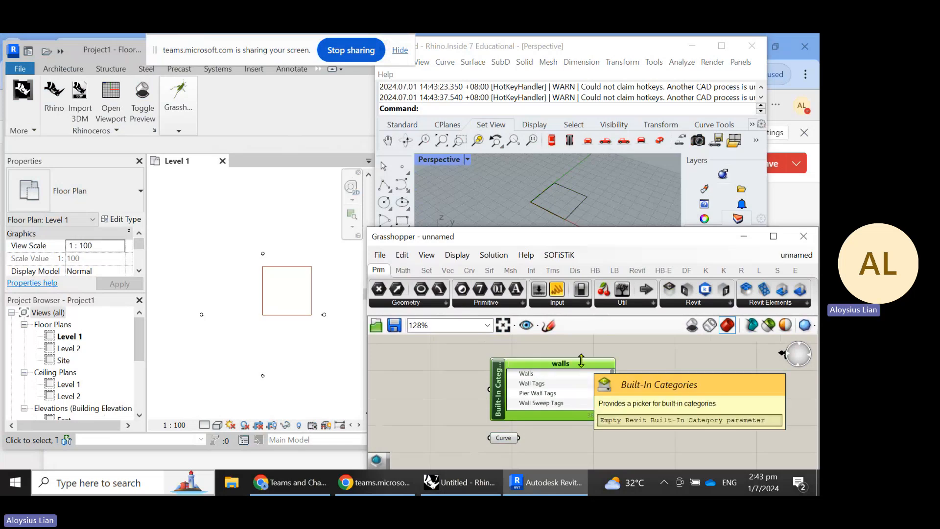
{"action": "left_click", "coordinate": [535, 373]}
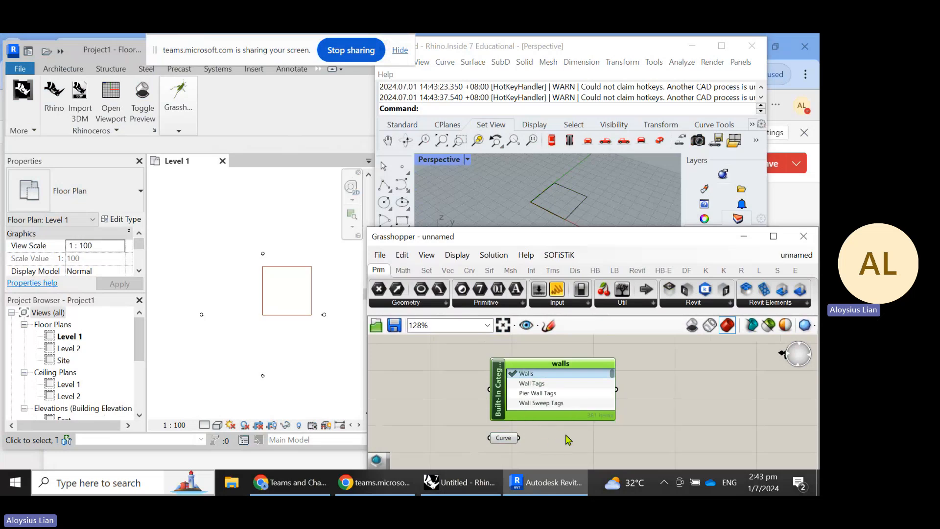
Step: Add an Element Type Picker to the canvas on the output side of the Built-In Categories picker
{"action": "right_click_drag", "start_coordinate": [650, 428], "coordinate": [597, 421]}
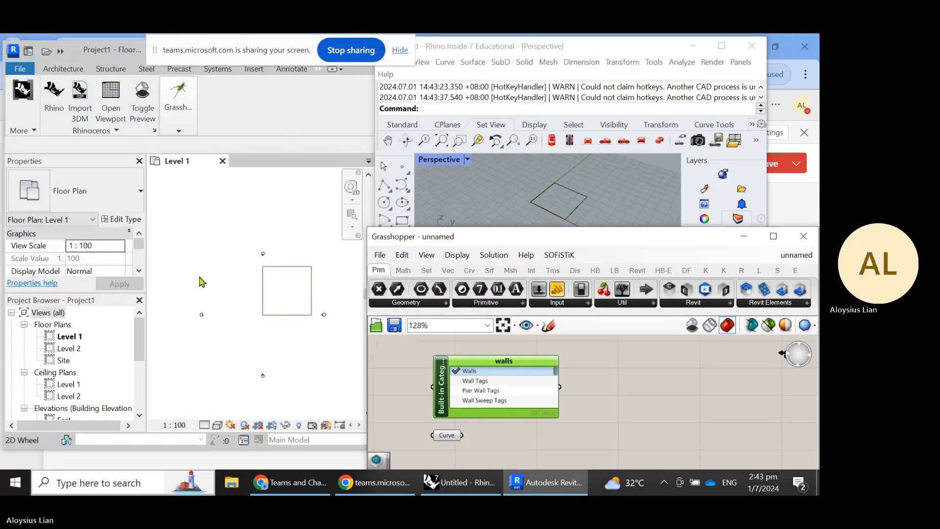
{"action": "double_click", "coordinate": [650, 393]}
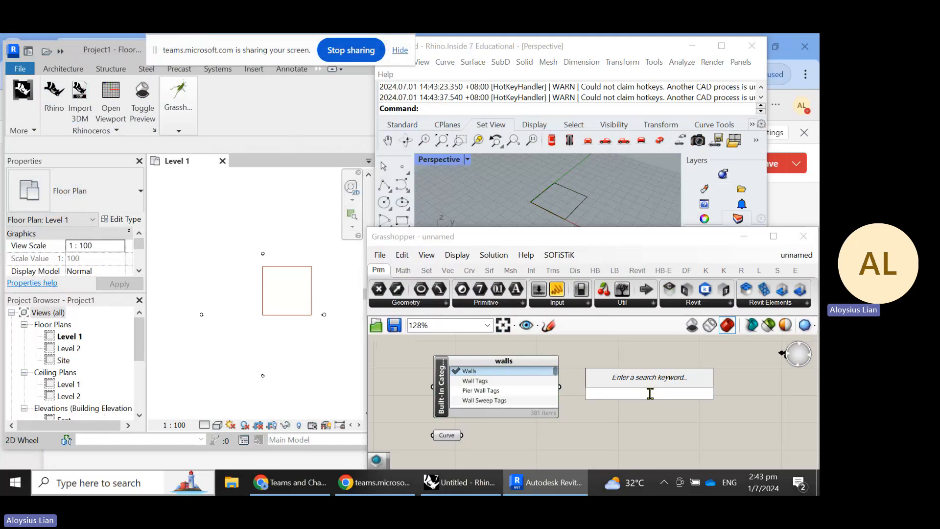
{"action": "type", "text": "eleme"}
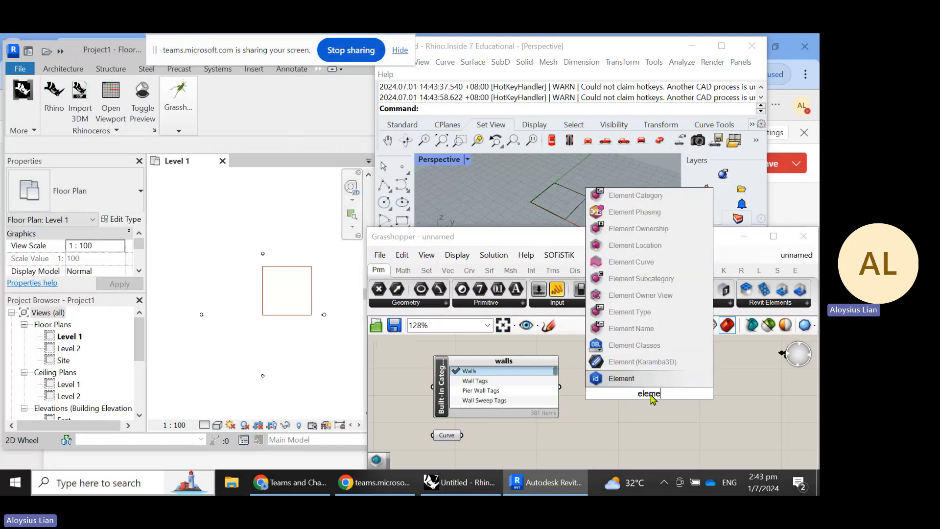
{"action": "type", "text": "nt type"}
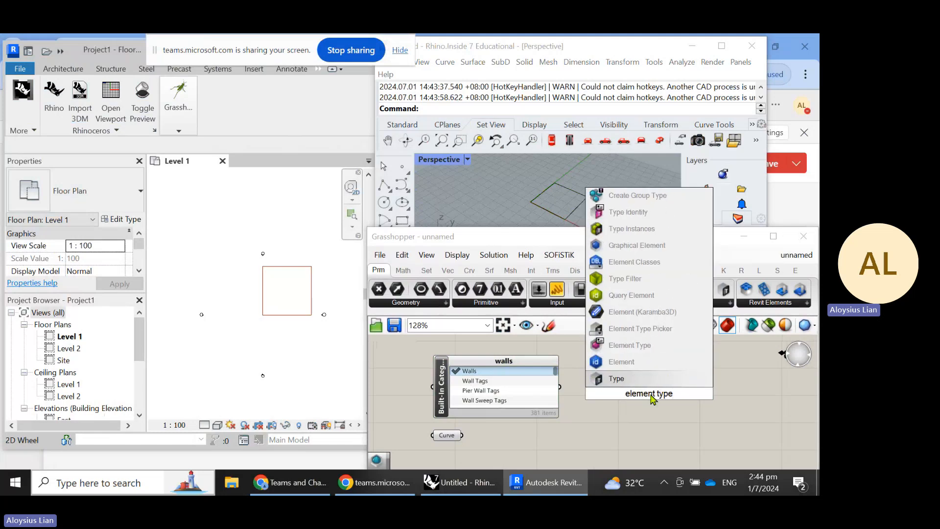
{"action": "left_click", "coordinate": [655, 329]}
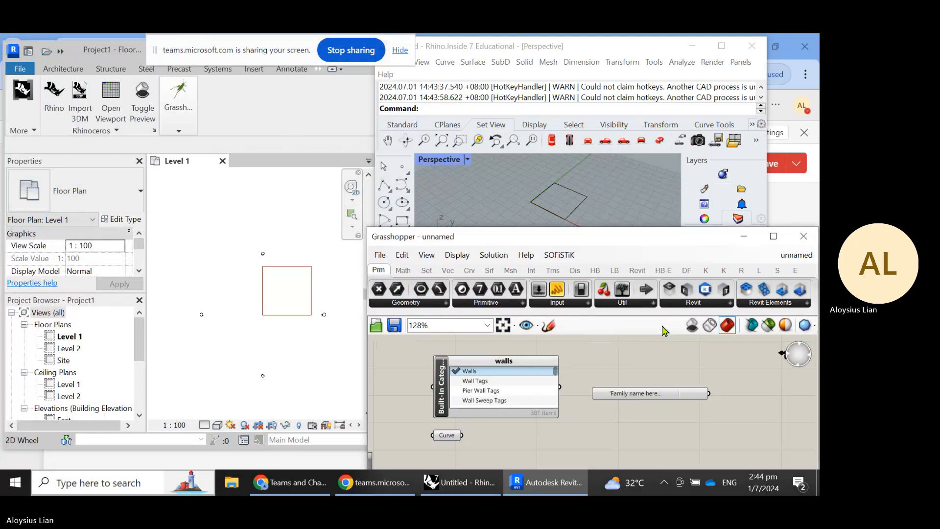
Step: Connect the Walls category output to the Element Type Picker and check its wall types, keeping Basic Wall : CW 102-50-100p
{"action": "left_click", "coordinate": [647, 396]}
{"action": "scroll", "coordinate": [595, 391], "scroll_direction": "up", "scroll_amount": 4}
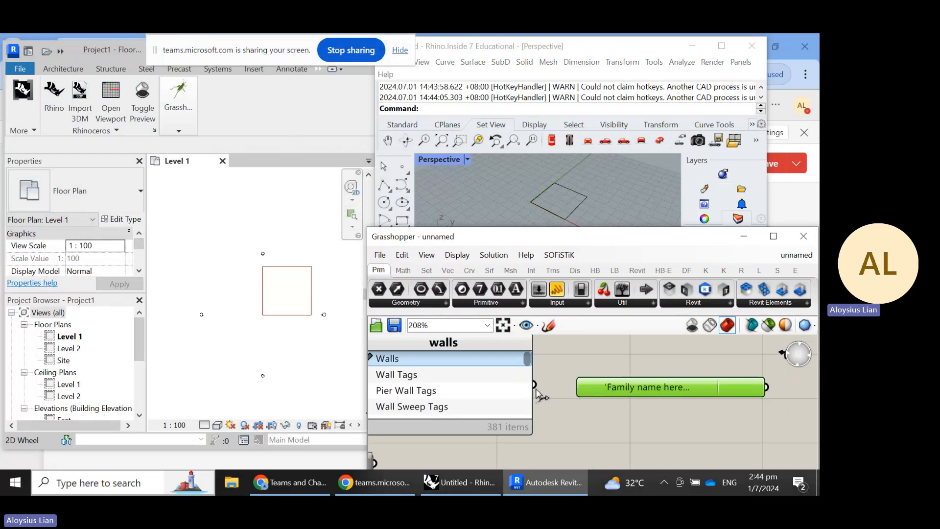
{"action": "left_click_drag", "start_coordinate": [535, 385], "coordinate": [590, 397]}
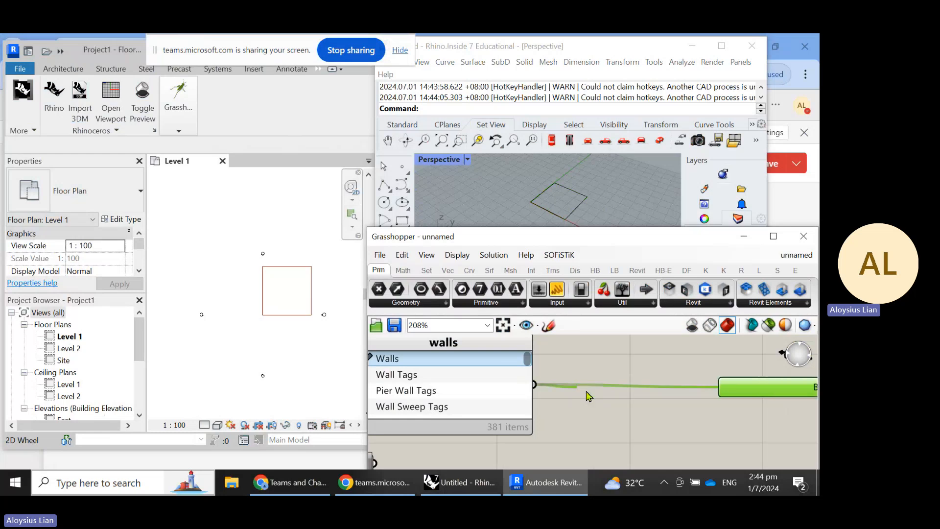
{"action": "scroll", "coordinate": [584, 401], "scroll_direction": "down", "scroll_amount": 2}
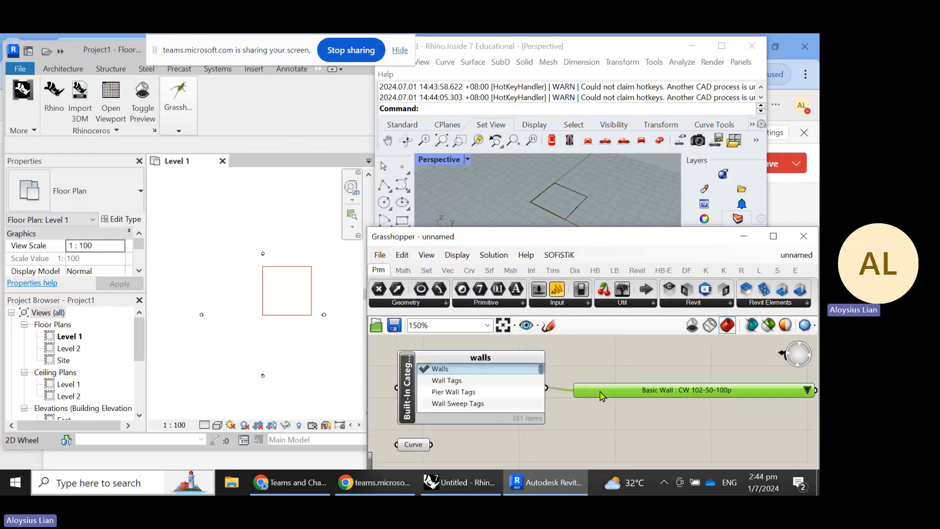
{"action": "right_click_drag", "start_coordinate": [647, 399], "coordinate": [582, 394]}
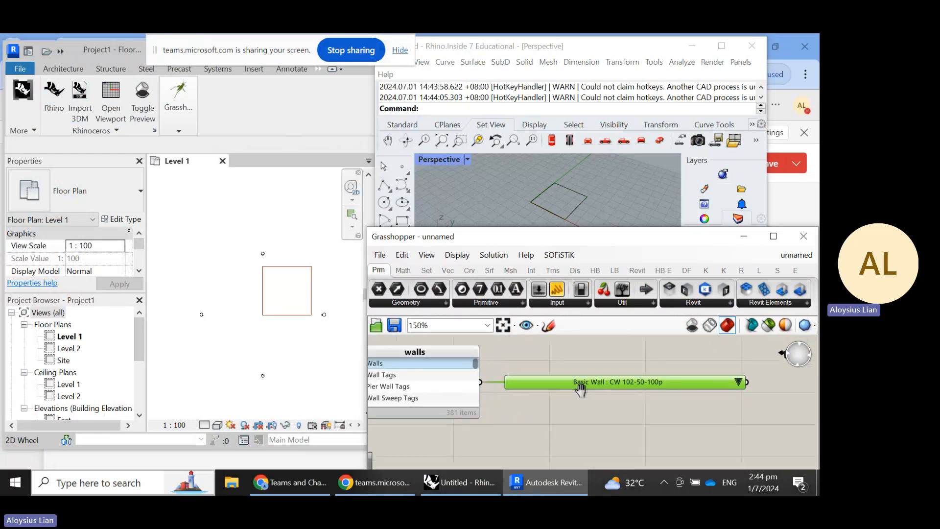
{"action": "left_click", "coordinate": [739, 382]}
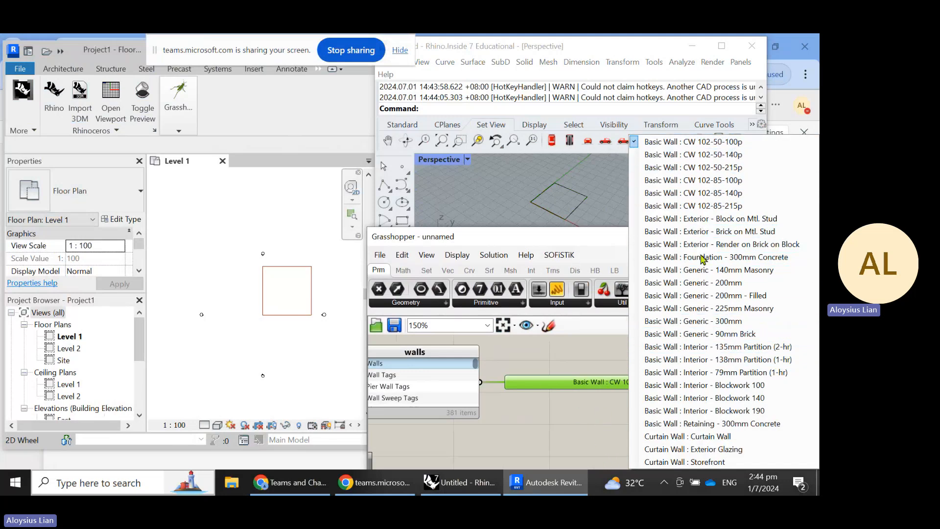
{"action": "left_click", "coordinate": [593, 407]}
Step: Find the Add Wall (Curve) component with "add wa" and place it beyond the output of the Element Type Picker
{"action": "right_click_drag", "start_coordinate": [646, 411], "coordinate": [589, 402]}
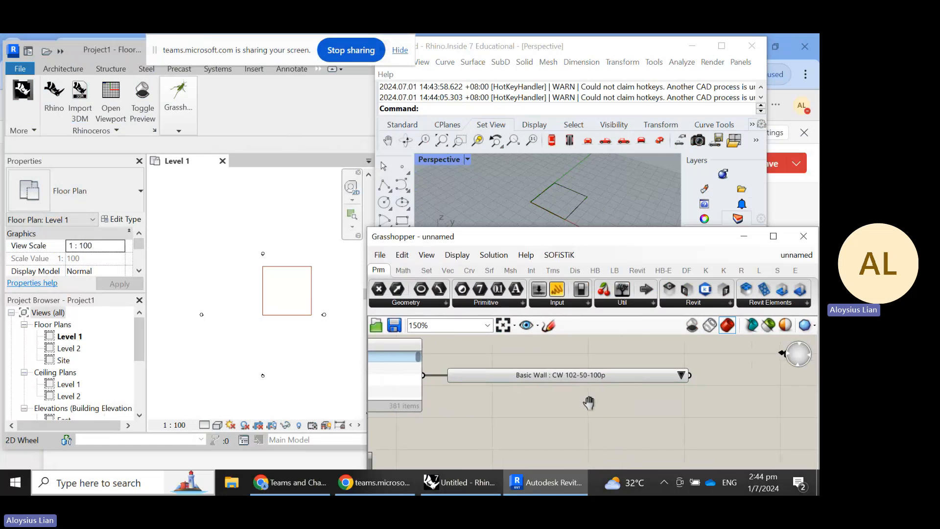
{"action": "scroll", "coordinate": [589, 402], "scroll_direction": "down", "scroll_amount": 3}
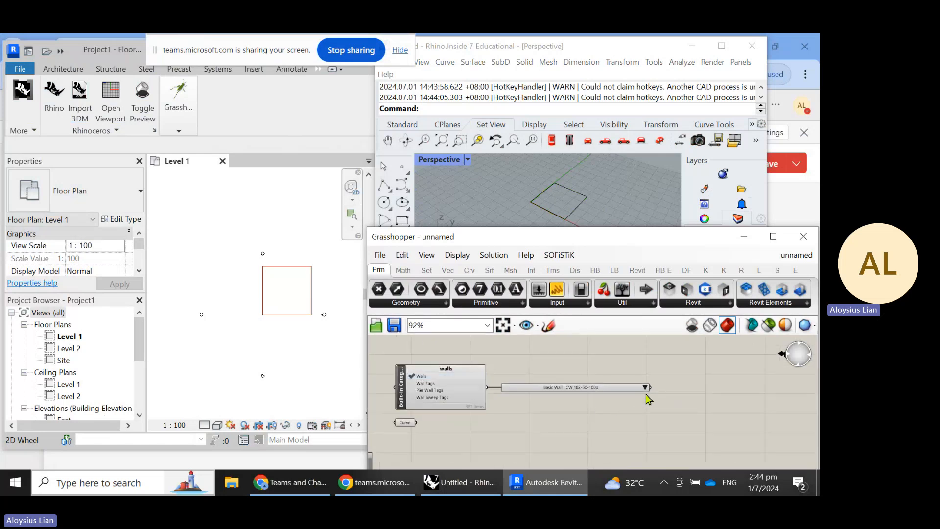
{"action": "scroll", "coordinate": [680, 391], "scroll_direction": "down", "scroll_amount": 1}
{"action": "double_click", "coordinate": [679, 390]}
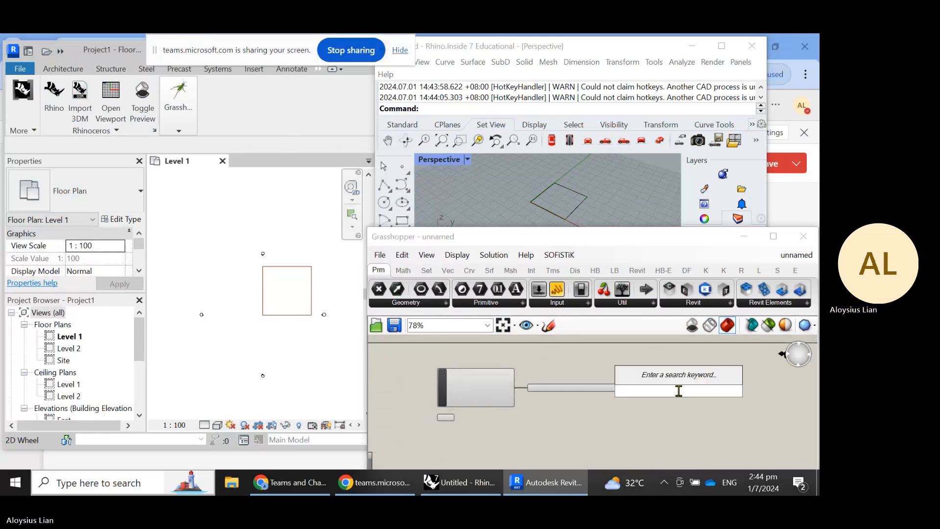
{"action": "type", "text": "add wa"}
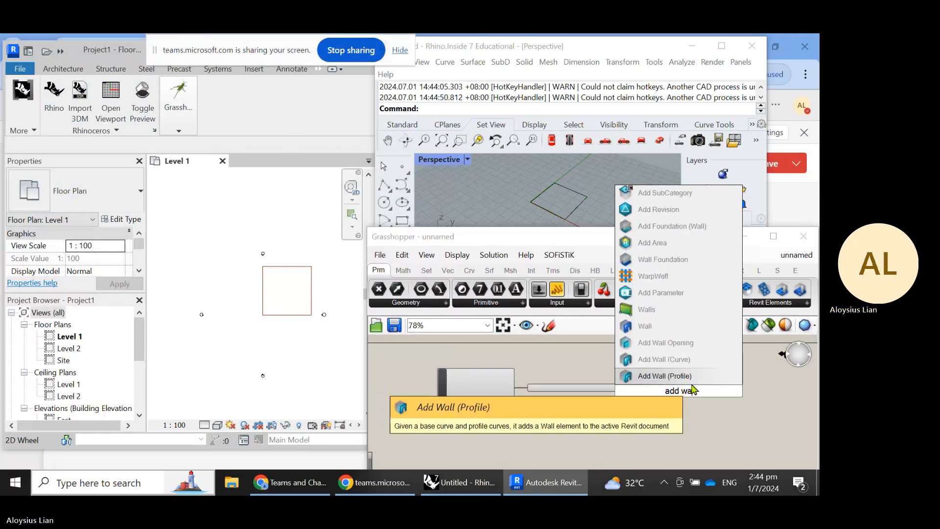
{"action": "left_click", "coordinate": [664, 363]}
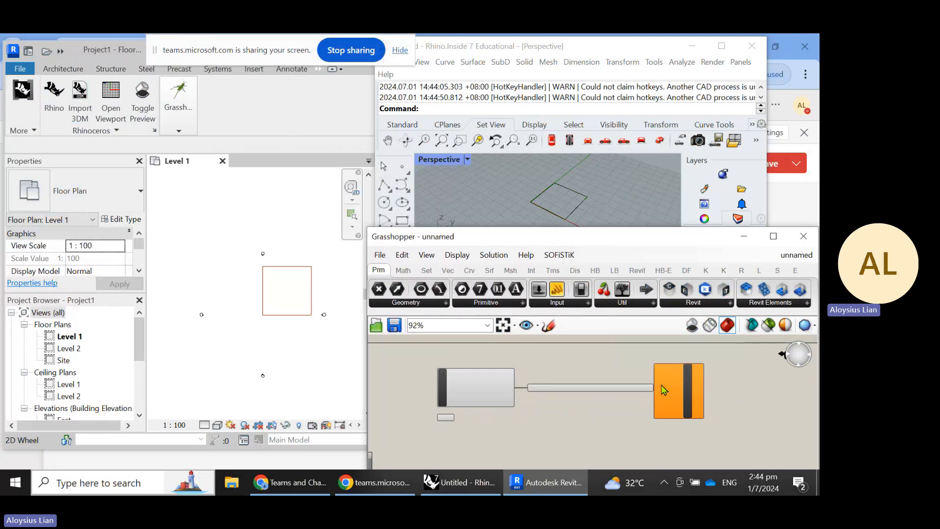
{"action": "scroll", "coordinate": [687, 408], "scroll_direction": "up", "scroll_amount": 4}
{"action": "left_click_drag", "start_coordinate": [686, 408], "coordinate": [729, 456]}
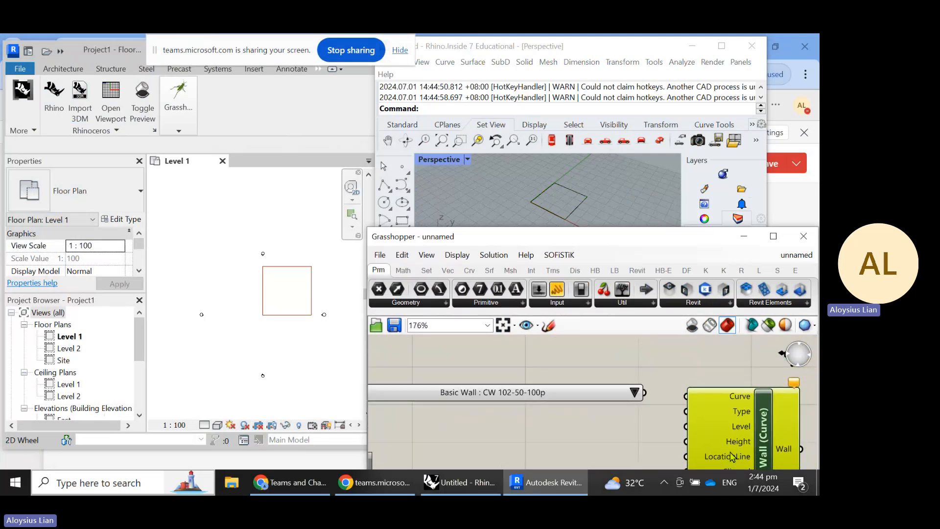
Step: Connect the Element Type Picker to the Type input of Add Wall (Curve) and line the component up with the picker
{"action": "right_click_drag", "start_coordinate": [651, 424], "coordinate": [615, 405]}
{"action": "left_click_drag", "start_coordinate": [672, 399], "coordinate": [680, 380]}
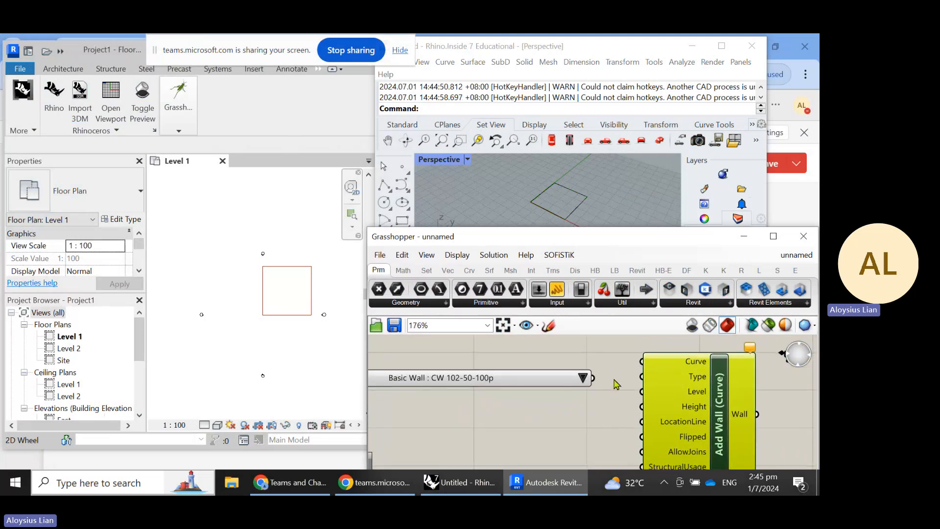
{"action": "left_click_drag", "start_coordinate": [598, 378], "coordinate": [644, 383]}
{"action": "left_click_drag", "start_coordinate": [718, 404], "coordinate": [709, 405]}
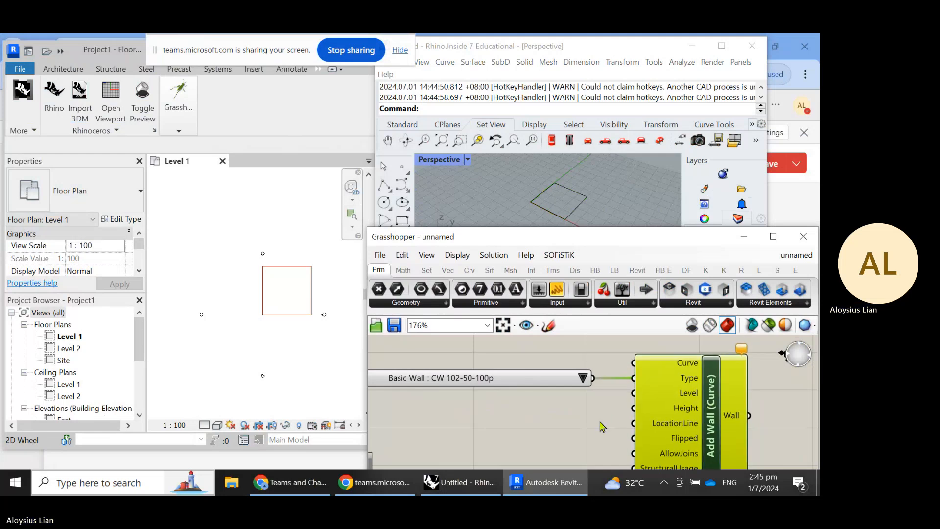
Step: Bring the Curve parameter next to Add Wall (Curve) and connect it to the component's Curve input
{"action": "scroll", "coordinate": [607, 416], "scroll_direction": "down", "scroll_amount": 2}
{"action": "right_click_drag", "start_coordinate": [545, 414], "coordinate": [651, 420]}
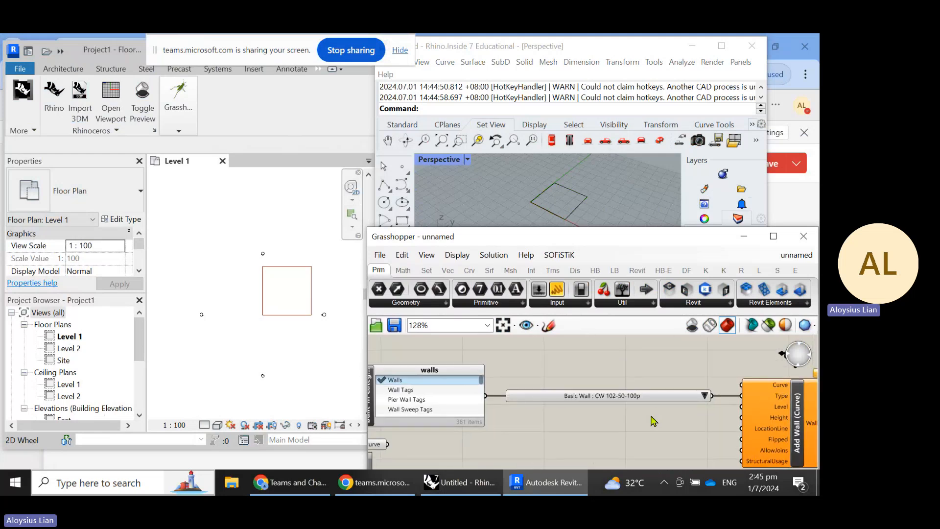
{"action": "scroll", "coordinate": [653, 420], "scroll_direction": "down", "scroll_amount": 2}
{"action": "left_click_drag", "start_coordinate": [447, 438], "coordinate": [716, 401]}
{"action": "scroll", "coordinate": [698, 370], "scroll_direction": "up", "scroll_amount": 2}
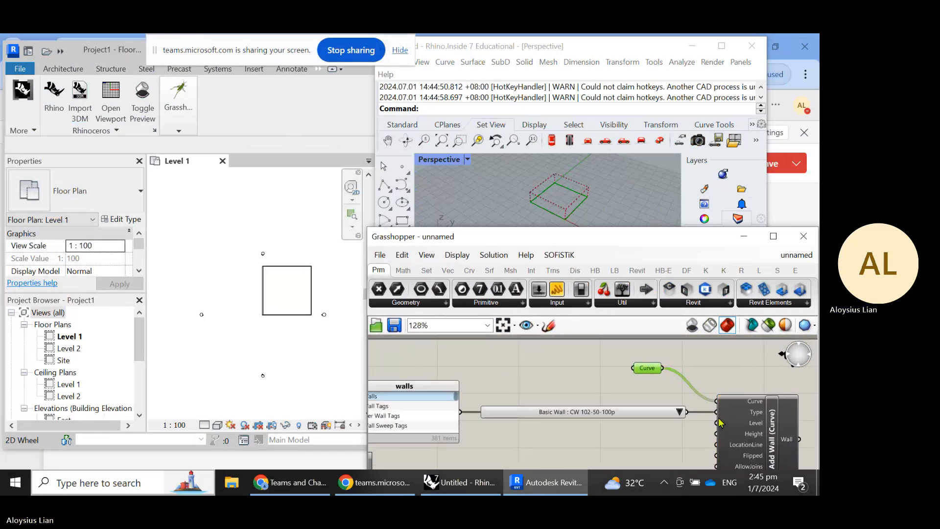
Step: Move the Curve parameter level with the component's Curve input and enlarge the walls in Rhino's Perspective viewport
{"action": "right_click_drag", "start_coordinate": [644, 438], "coordinate": [534, 430]}
{"action": "mouse_move", "coordinate": [673, 422]}
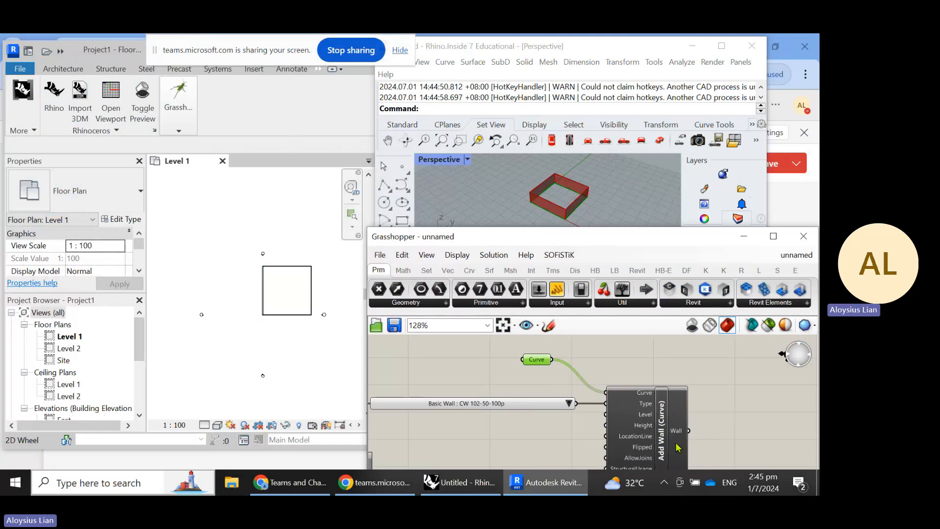
{"action": "right_click_drag", "start_coordinate": [707, 434], "coordinate": [726, 434]}
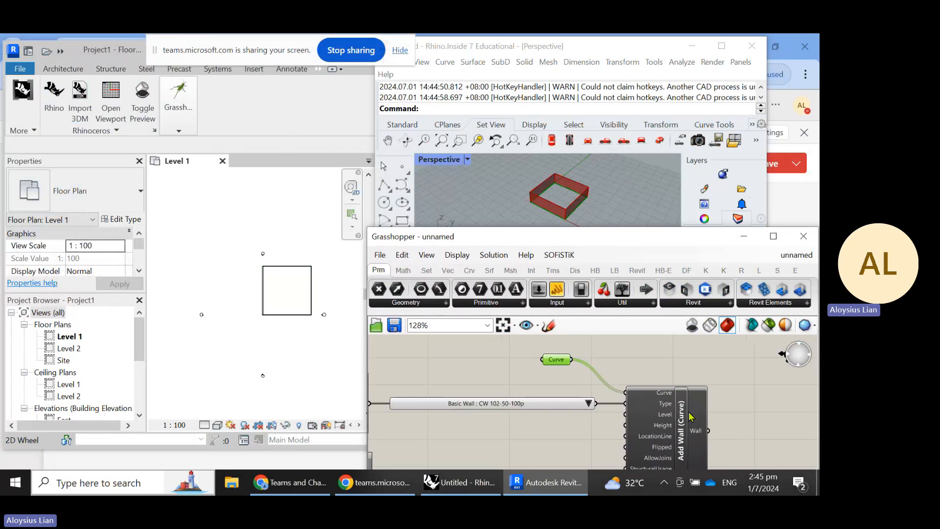
{"action": "left_click_drag", "start_coordinate": [553, 360], "coordinate": [574, 394]}
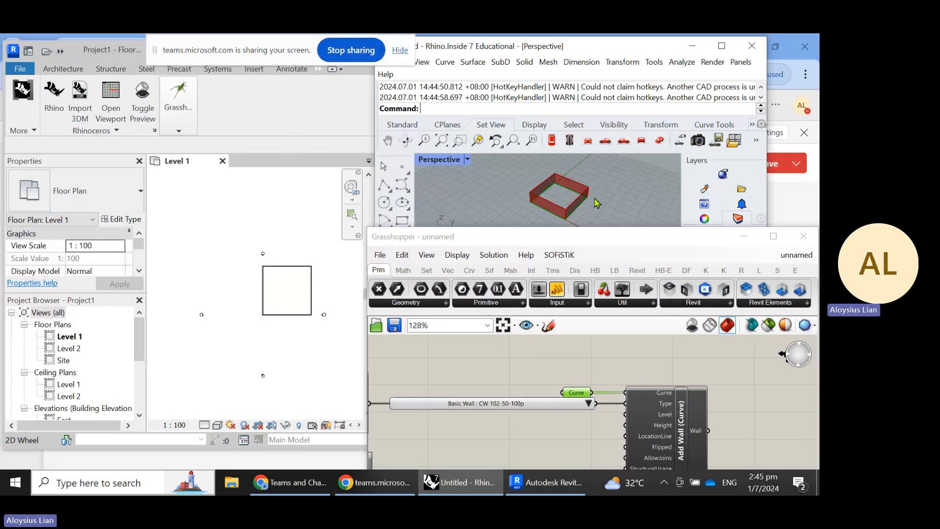
{"action": "scroll", "coordinate": [596, 202], "scroll_direction": "up", "scroll_amount": 6}
{"action": "scroll", "coordinate": [594, 176], "scroll_direction": "down", "scroll_amount": 6}
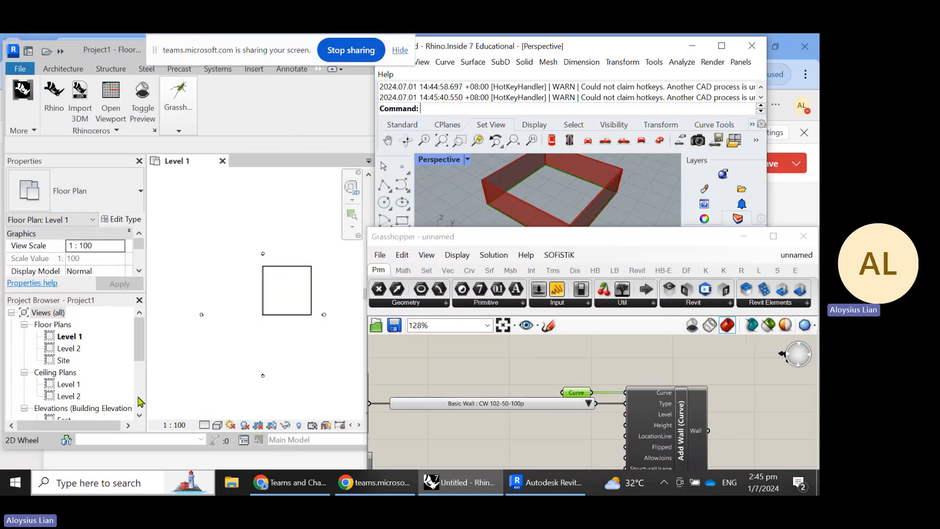
Step: Switch to Revit, maximize its window, and move the screen-sharing bar and Rhino window clear of the ribbon
{"action": "left_click", "coordinate": [247, 101]}
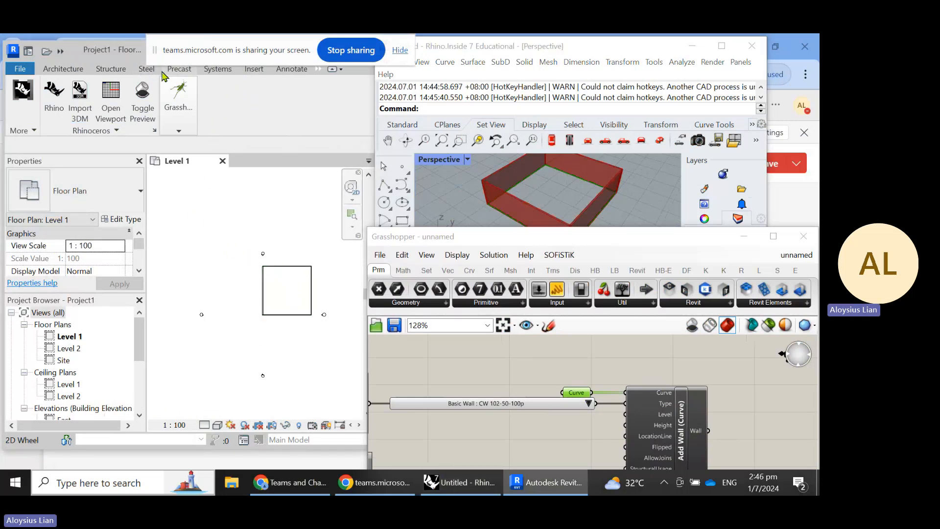
{"action": "left_click_drag", "start_coordinate": [253, 50], "coordinate": [180, 42]}
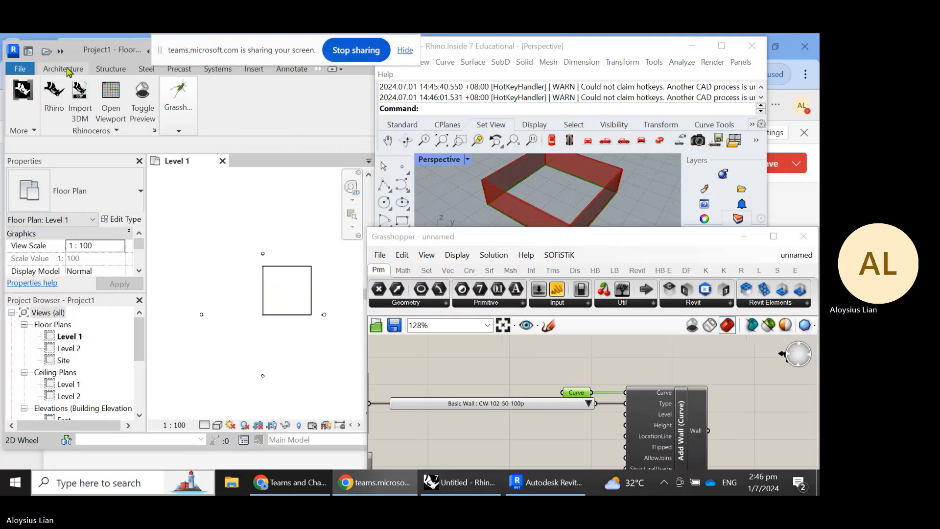
{"action": "left_click_drag", "start_coordinate": [108, 42], "coordinate": [122, 81]}
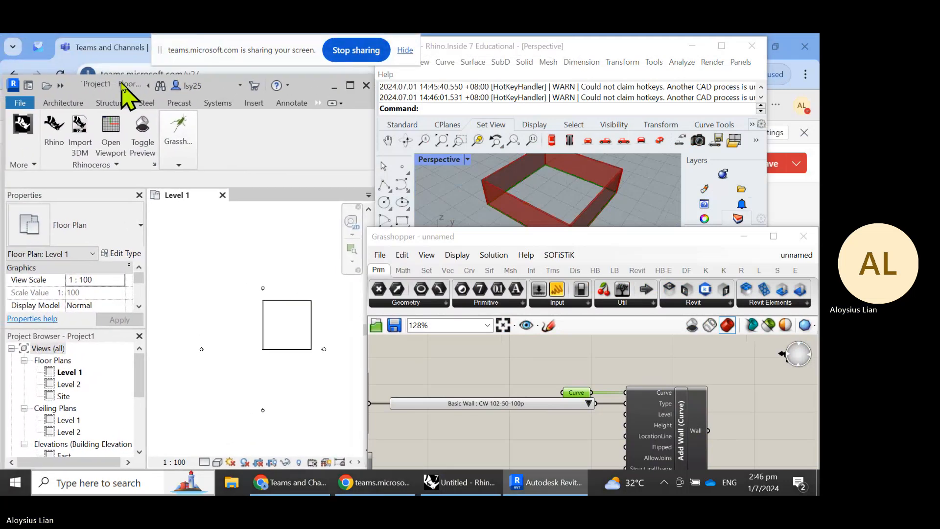
{"action": "left_click", "coordinate": [350, 86]}
{"action": "left_click_drag", "start_coordinate": [219, 49], "coordinate": [514, 78]}
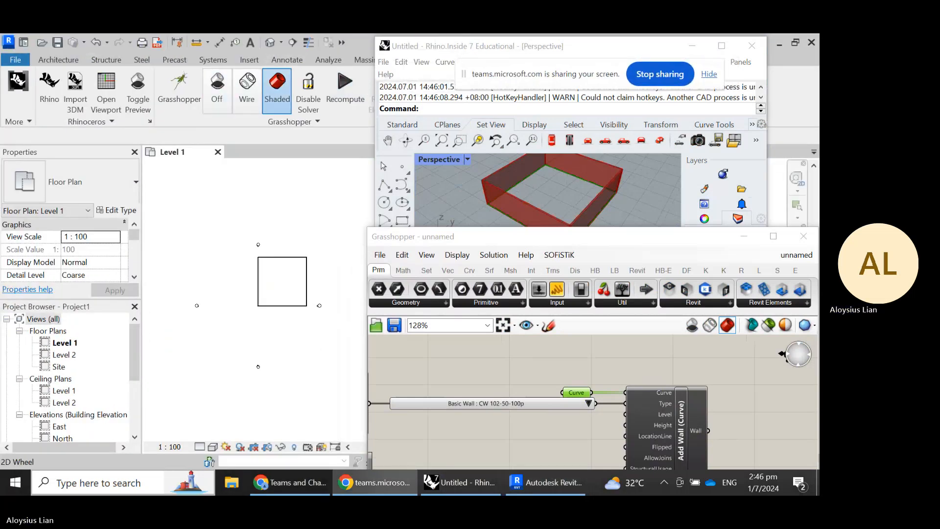
{"action": "left_click_drag", "start_coordinate": [477, 46], "coordinate": [584, 86]}
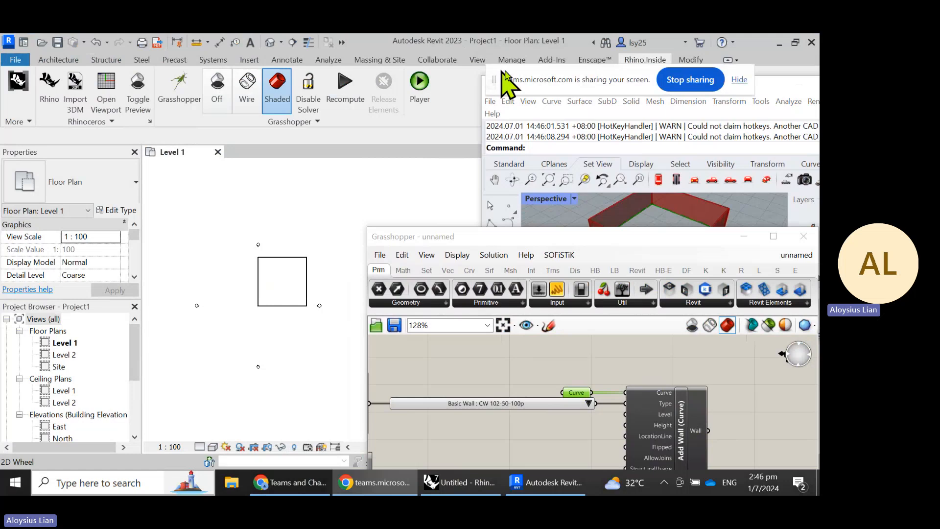
Step: Open the default 3D view of the Revit project
{"action": "left_click", "coordinate": [477, 60]}
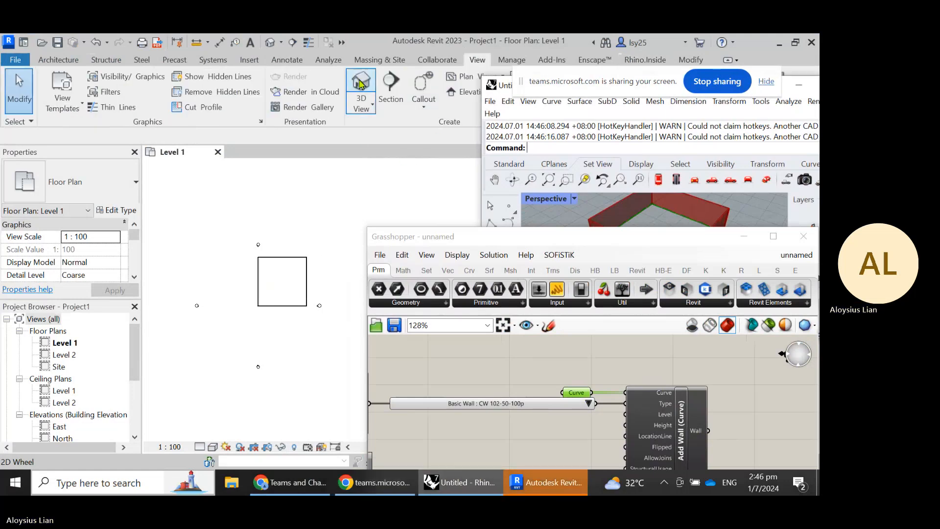
{"action": "left_click", "coordinate": [368, 108]}
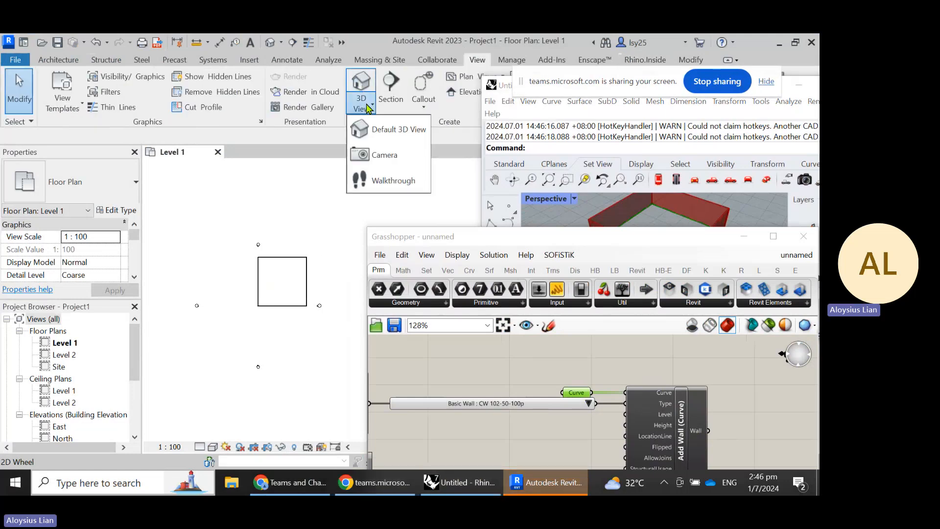
{"action": "left_click", "coordinate": [389, 129]}
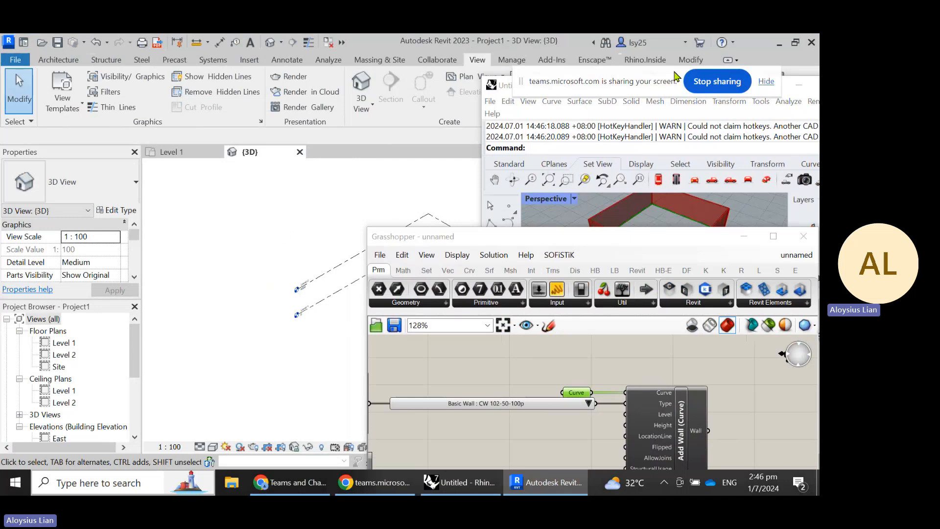
Step: Restore the Revit window to a smaller size, enlarge it, and zoom in on the walls in the 3D view
{"action": "left_click", "coordinate": [795, 42]}
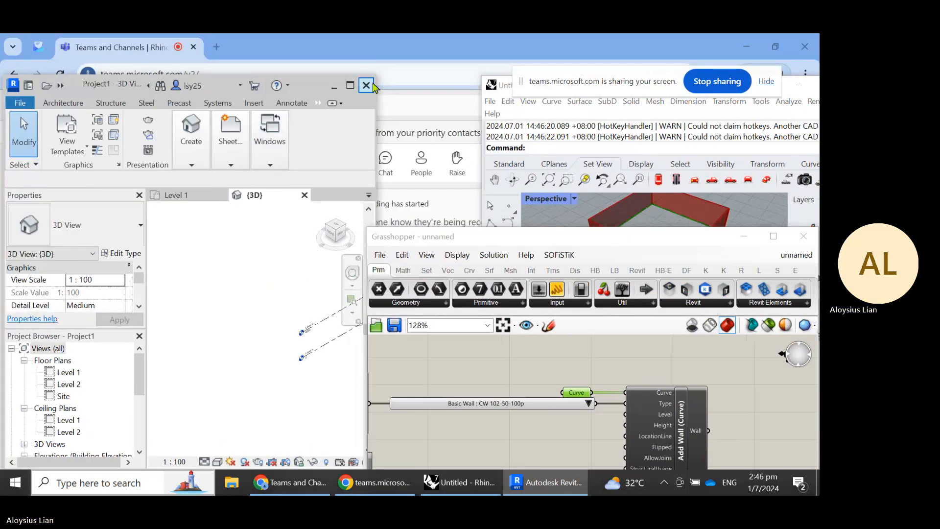
{"action": "left_click_drag", "start_coordinate": [374, 77], "coordinate": [463, 51]}
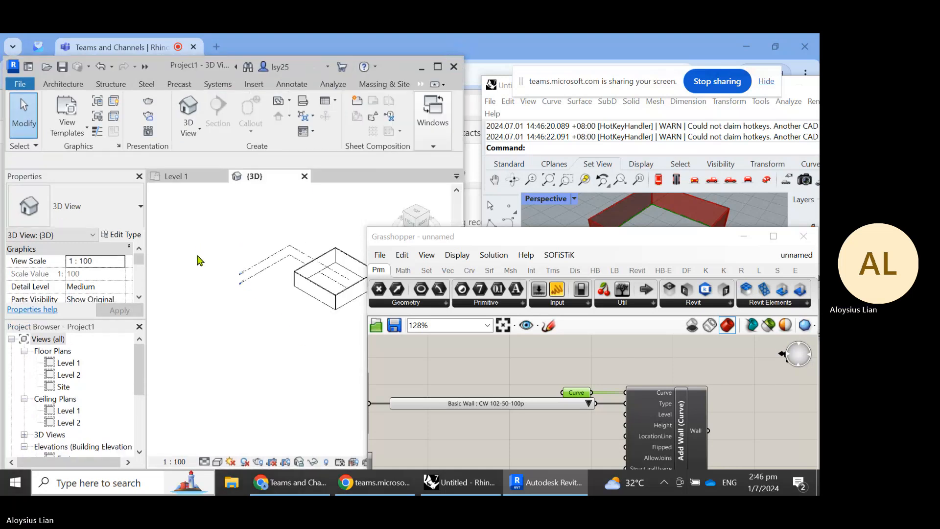
{"action": "scroll", "coordinate": [309, 270], "scroll_direction": "up", "scroll_amount": 5}
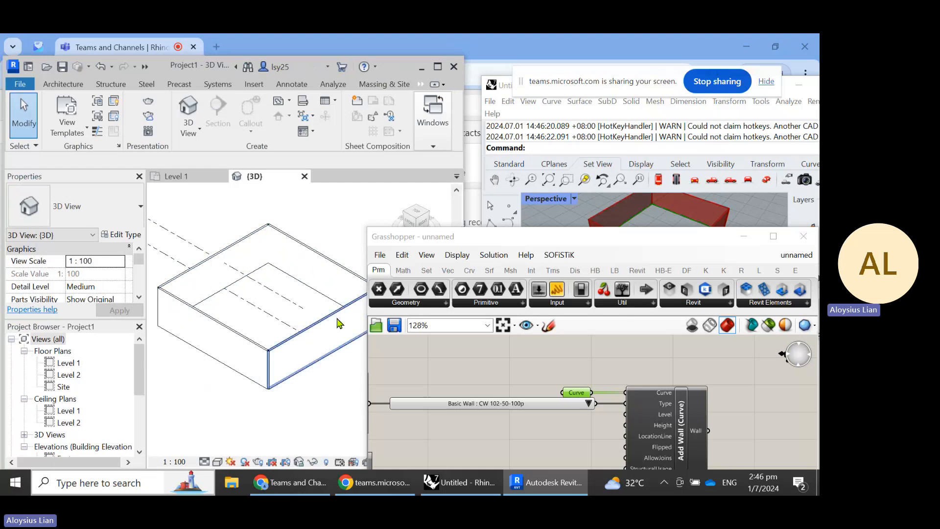
Step: Change the wall type in the Element Type Picker to Basic Wall : Generic - 140mm Masonry and inspect the wall corner in Revit's 3D view
{"action": "left_click", "coordinate": [548, 447]}
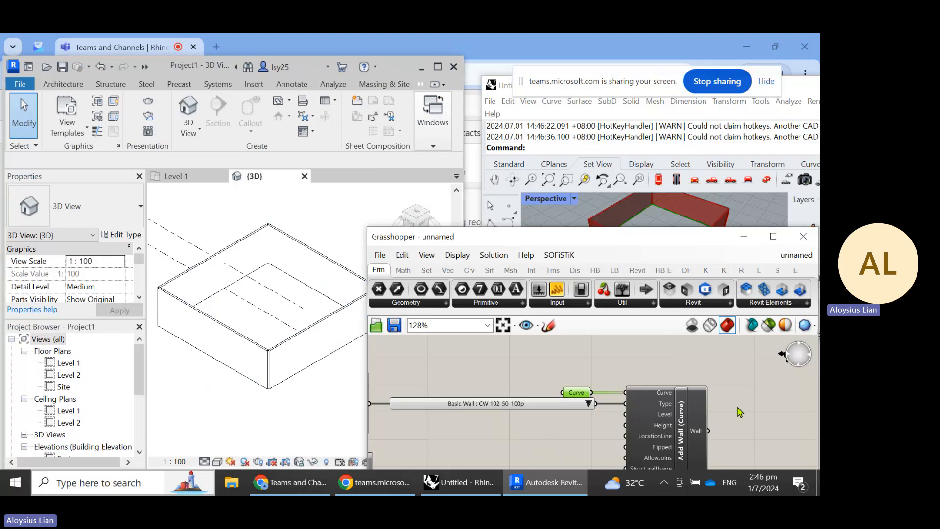
{"action": "left_click", "coordinate": [574, 405]}
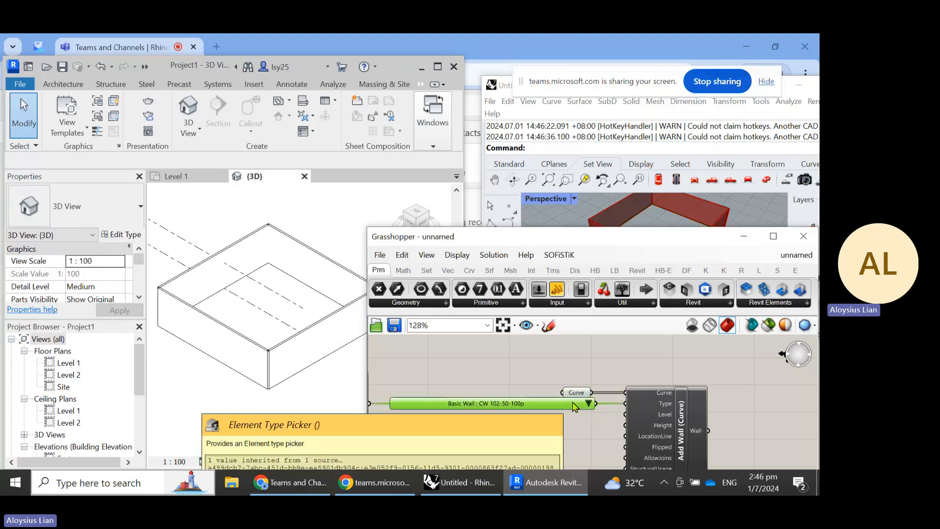
{"action": "left_click", "coordinate": [589, 404]}
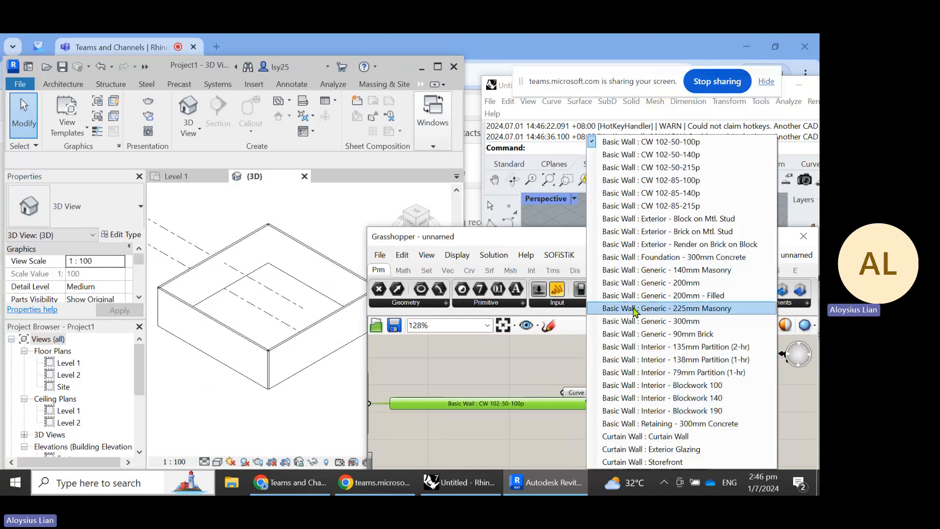
{"action": "left_click", "coordinate": [701, 271]}
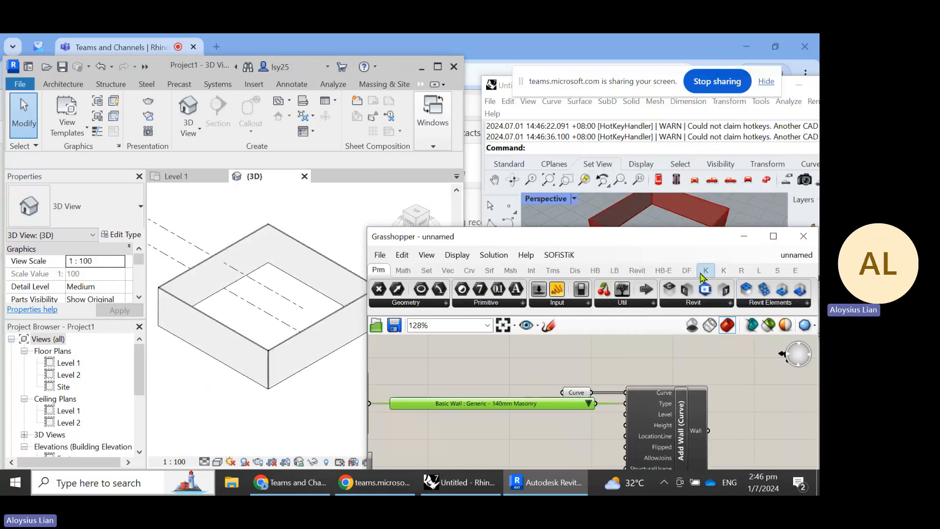
{"action": "left_click", "coordinate": [317, 406]}
{"action": "scroll", "coordinate": [255, 366], "scroll_direction": "up", "scroll_amount": 4}
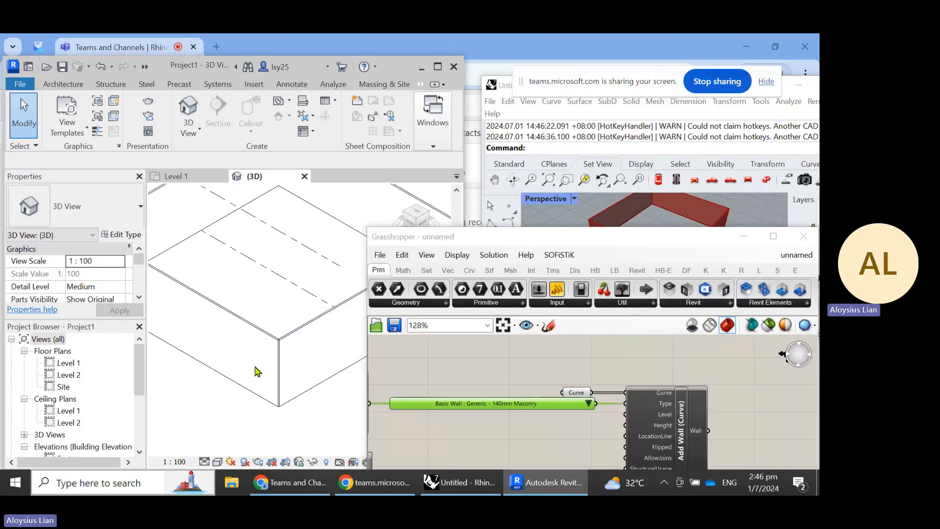
{"action": "scroll", "coordinate": [303, 355], "scroll_direction": "up", "scroll_amount": 4}
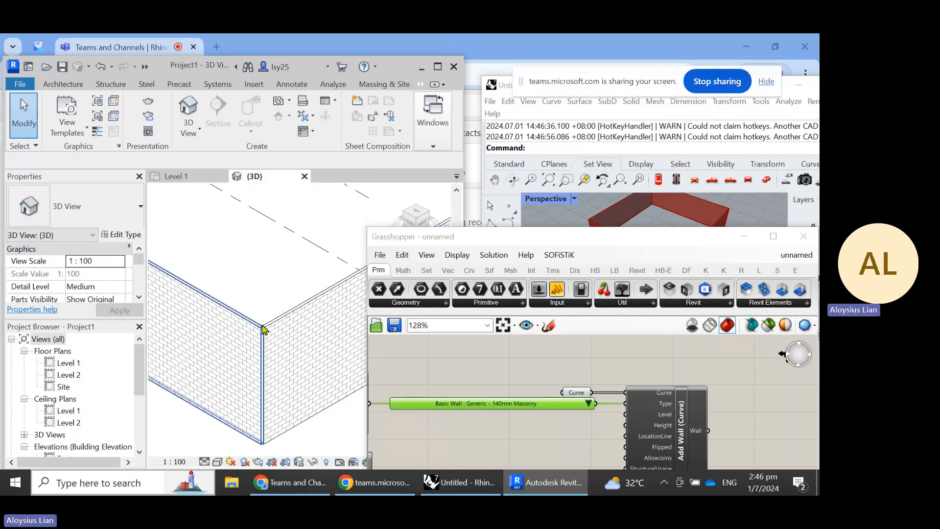
{"action": "scroll", "coordinate": [273, 358], "scroll_direction": "down", "scroll_amount": 3}
{"action": "scroll", "coordinate": [277, 360], "scroll_direction": "down", "scroll_amount": 4}
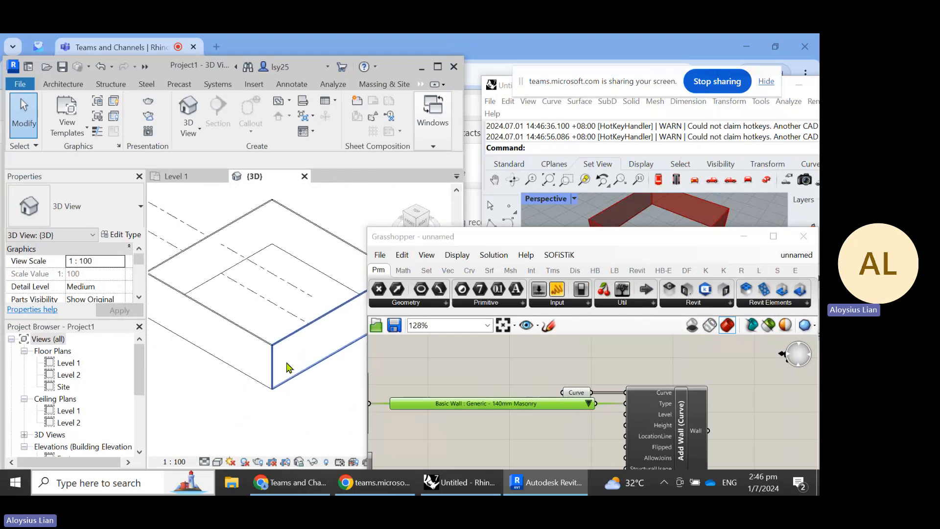
Step: Turn on control points for the two Rhino curves meeting at the walls' front corner and move their shared corner outward along the X axis
{"action": "left_click_drag", "start_coordinate": [608, 249], "coordinate": [606, 330]}
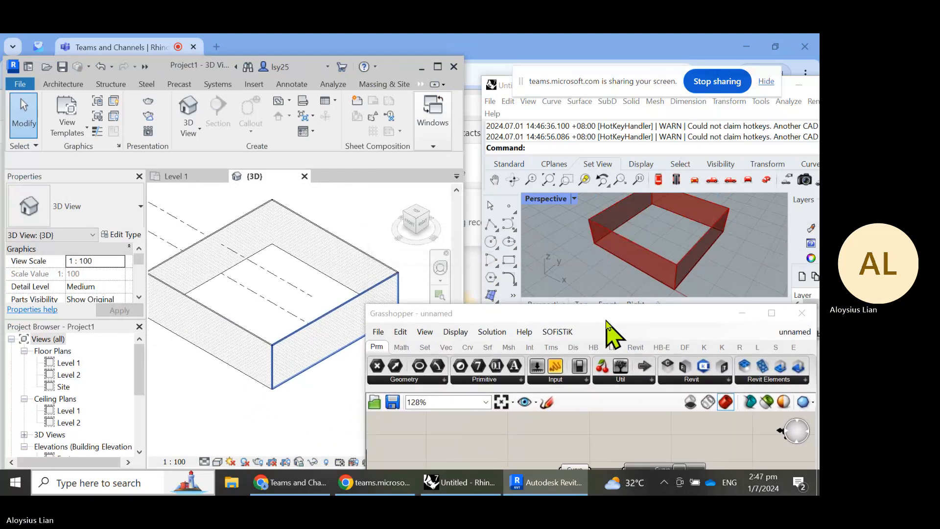
{"action": "left_click", "coordinate": [691, 276]}
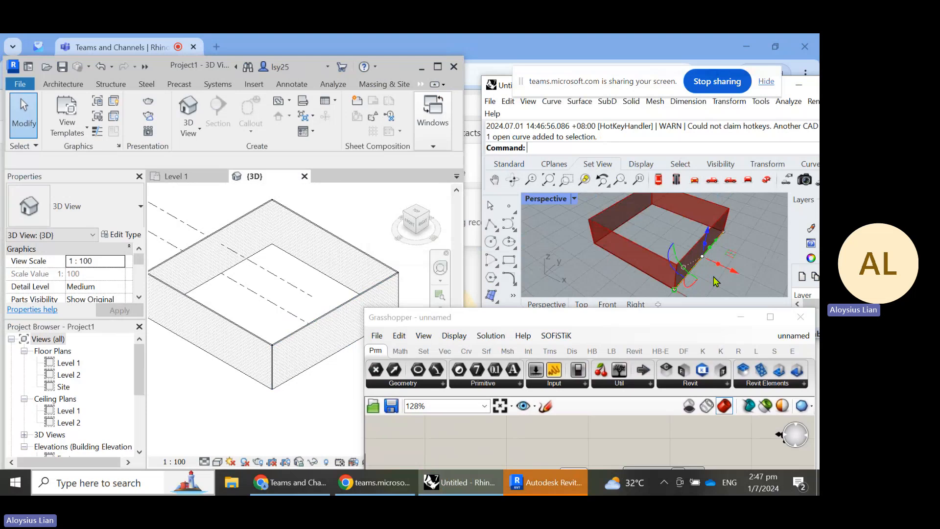
{"action": "scroll", "coordinate": [618, 219], "scroll_direction": "down", "scroll_amount": 3}
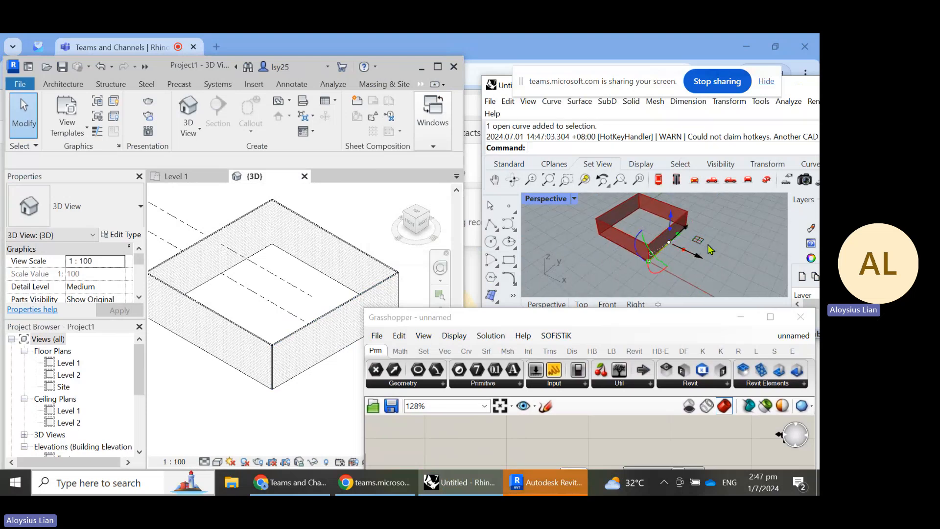
{"action": "left_click", "coordinate": [615, 253]}
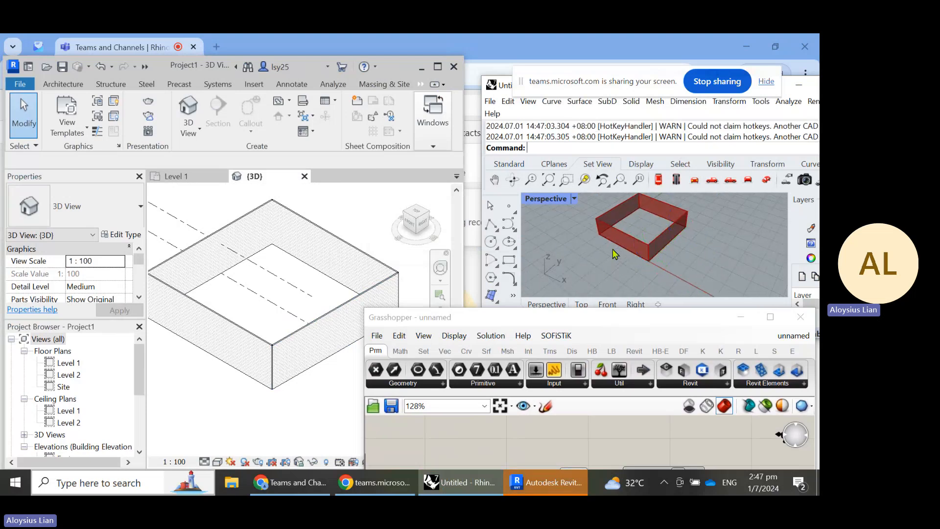
{"action": "left_click", "coordinate": [646, 258]}
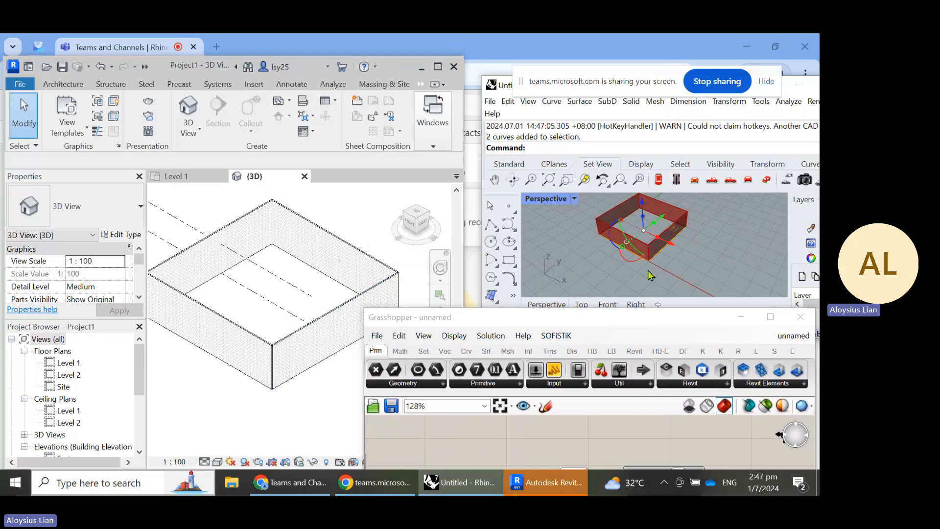
{"action": "key", "text": "F10"}
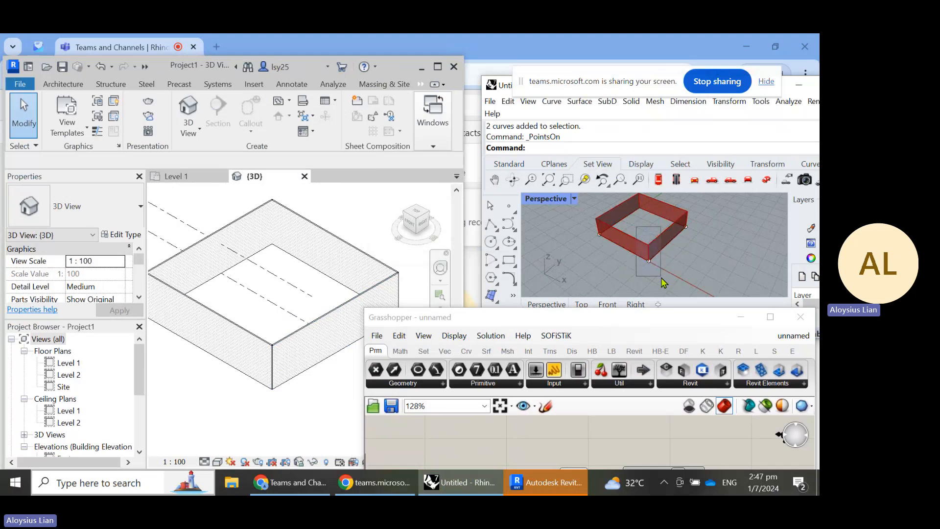
{"action": "left_click", "coordinate": [648, 260]}
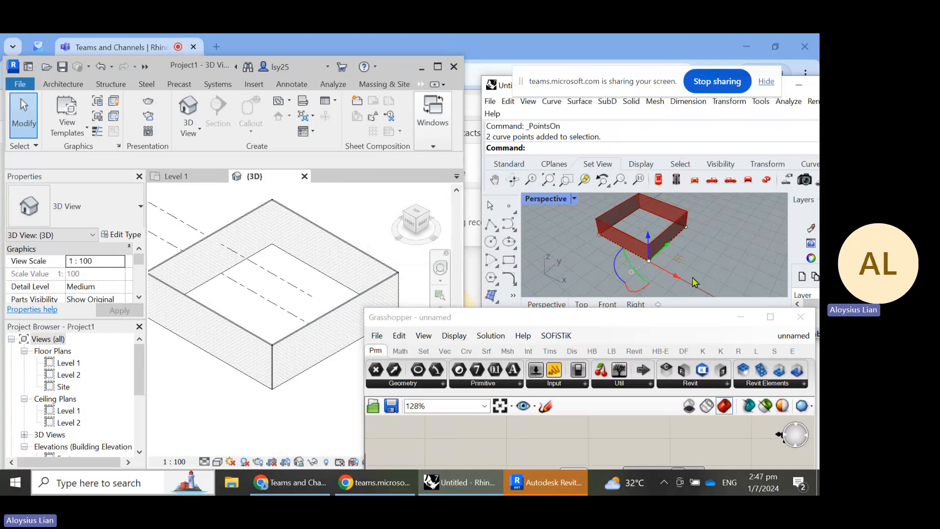
{"action": "left_click_drag", "start_coordinate": [678, 282], "coordinate": [712, 296]}
Step: Orbit Revit's 3D view to inspect the reshaped walls from another angle
{"action": "scroll", "coordinate": [262, 218], "scroll_direction": "down", "scroll_amount": 2}
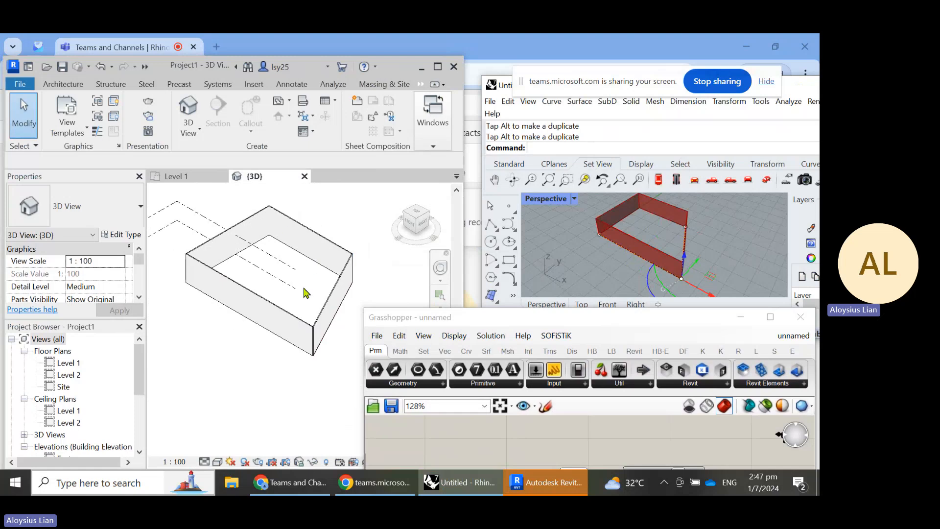
{"action": "left_click", "coordinate": [256, 325]}
{"action": "middle_click_drag", "start_coordinate": [237, 369], "coordinate": [248, 275], "text": "shift"}
{"action": "scroll", "coordinate": [232, 256], "scroll_direction": "up", "scroll_amount": 1}
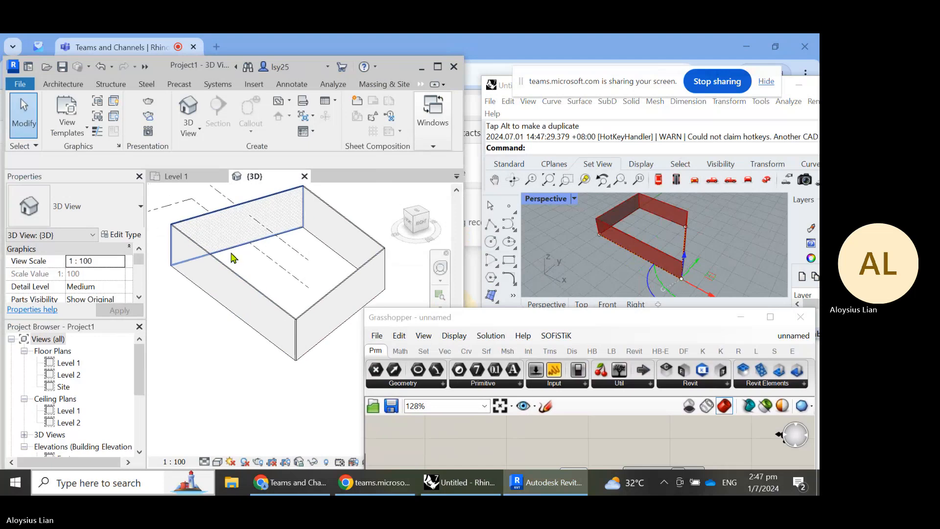
{"action": "scroll", "coordinate": [296, 324], "scroll_direction": "up", "scroll_amount": 1}
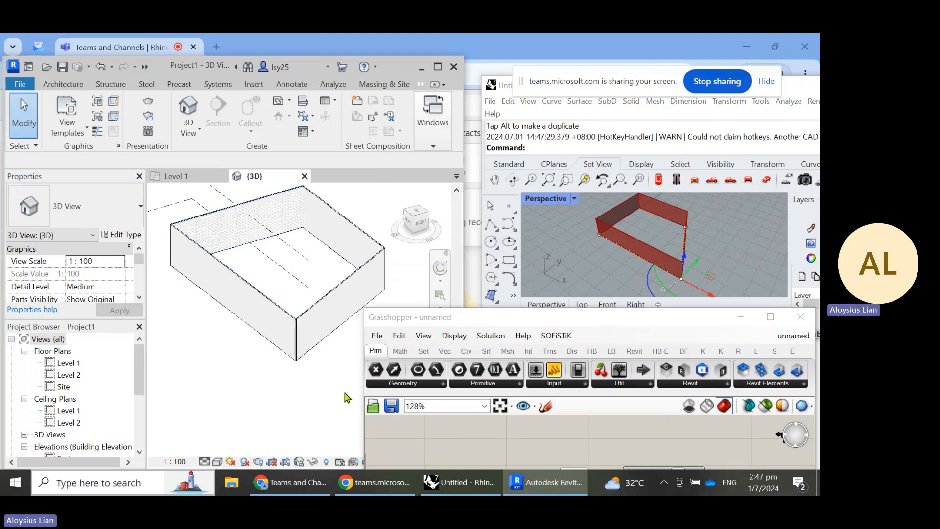
Step: Bring the Grasshopper window over the other windows and examine the definition from the walls category list to the Add Wall (Curve) inputs
{"action": "left_click_drag", "start_coordinate": [531, 319], "coordinate": [457, 139]}
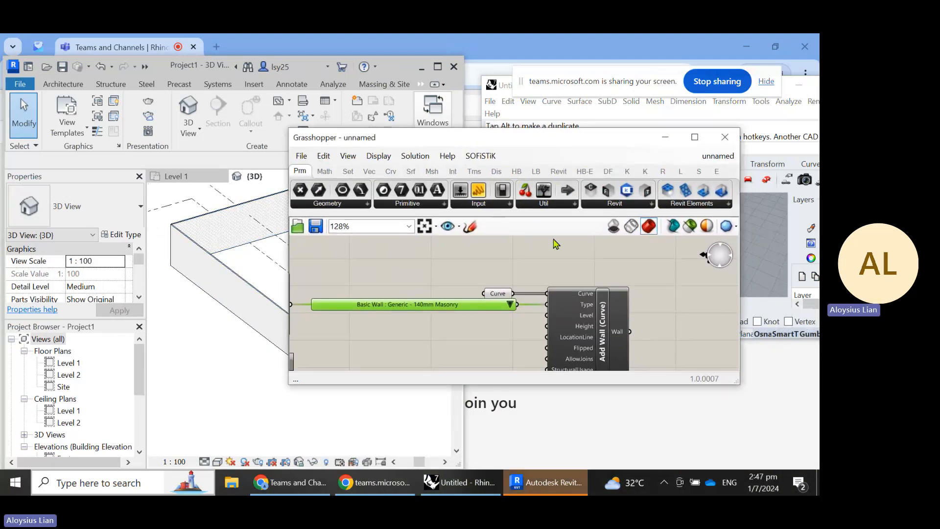
{"action": "scroll", "coordinate": [653, 273], "scroll_direction": "down", "scroll_amount": 3}
{"action": "right_click_drag", "start_coordinate": [479, 322], "coordinate": [524, 312]}
{"action": "scroll", "coordinate": [562, 298], "scroll_direction": "up", "scroll_amount": 1}
{"action": "scroll", "coordinate": [563, 299], "scroll_direction": "up", "scroll_amount": 1}
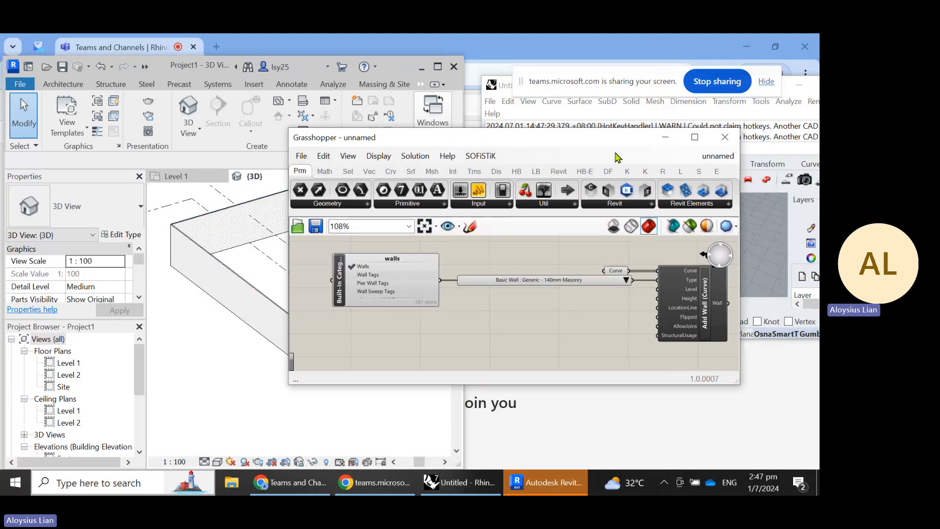
{"action": "left_click_drag", "start_coordinate": [601, 138], "coordinate": [562, 132]}
{"action": "scroll", "coordinate": [523, 305], "scroll_direction": "down", "scroll_amount": 1}
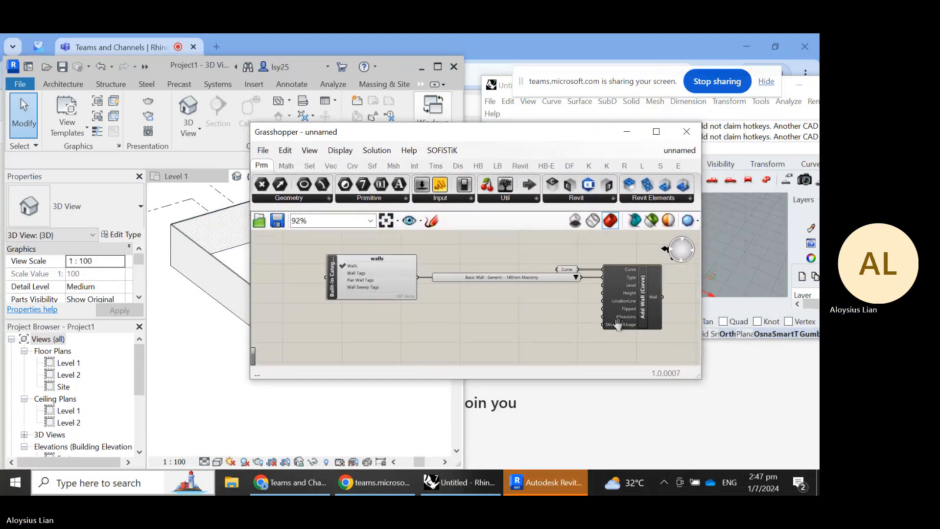
{"action": "scroll", "coordinate": [563, 298], "scroll_direction": "up", "scroll_amount": 1}
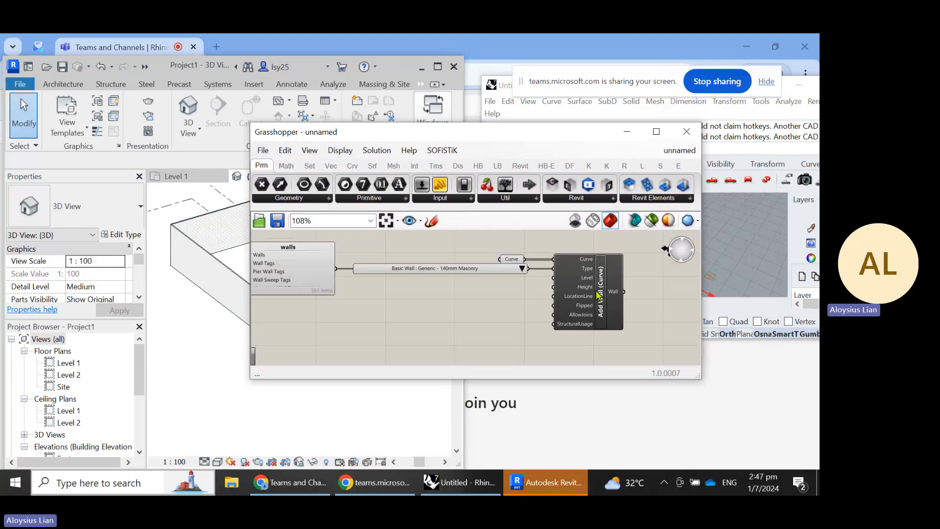
{"action": "scroll", "coordinate": [583, 270], "scroll_direction": "up", "scroll_amount": 2}
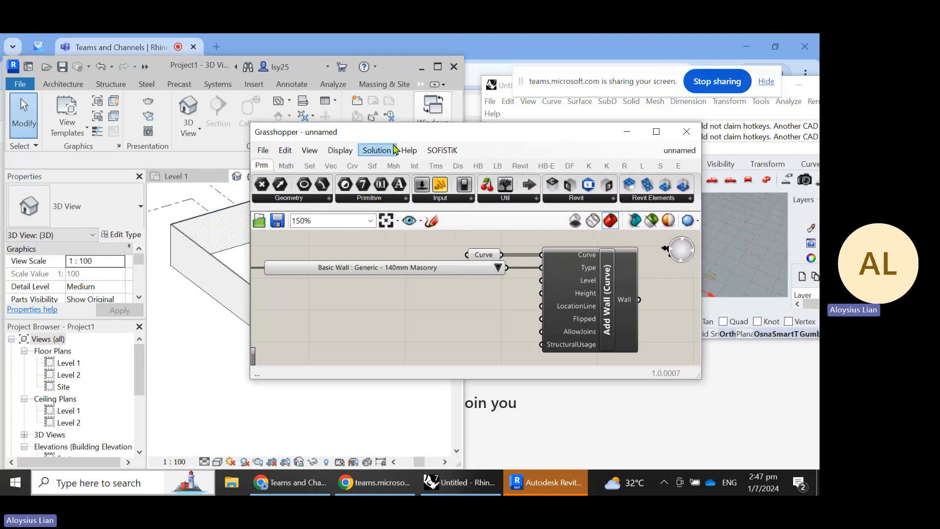
Step: Open Revit's North elevation, select the masonry wall, and review its base and top constraint properties
{"action": "left_click_drag", "start_coordinate": [413, 132], "coordinate": [590, 217]}
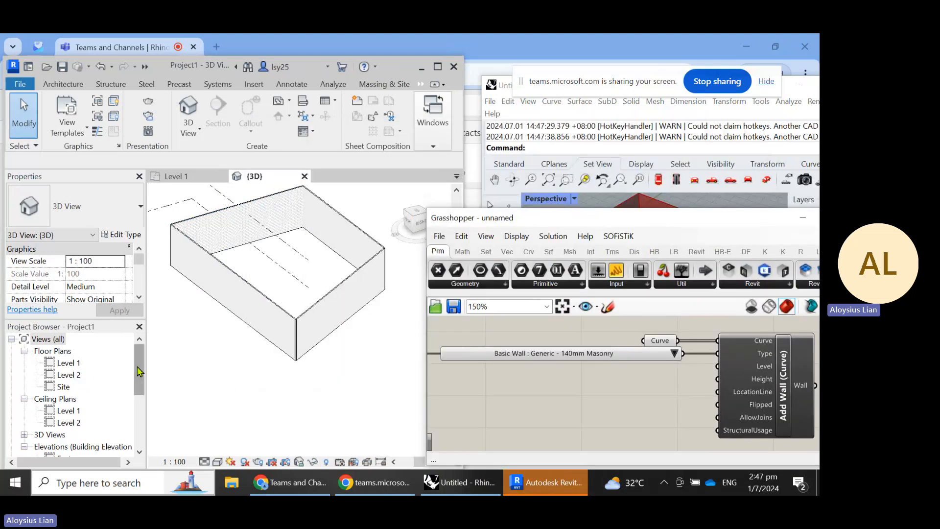
{"action": "left_click_drag", "start_coordinate": [139, 370], "coordinate": [139, 406]}
{"action": "double_click", "coordinate": [67, 387]}
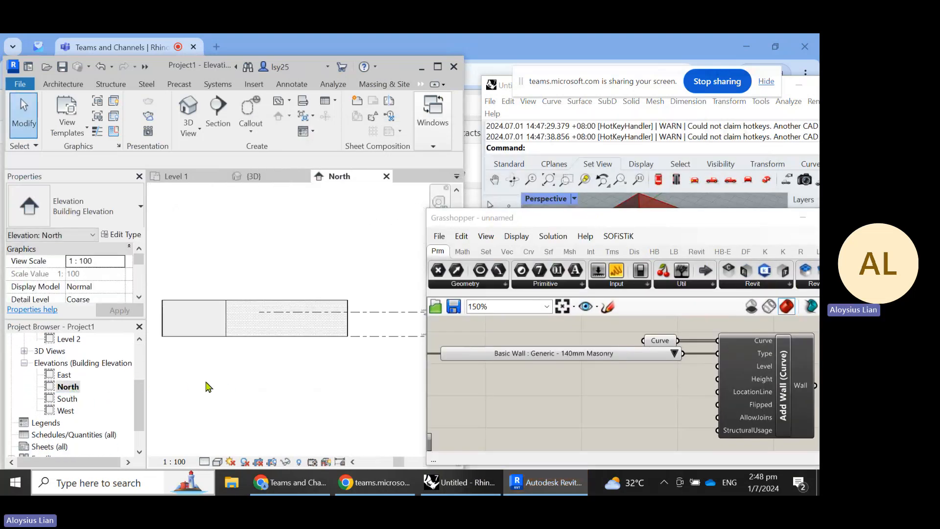
{"action": "scroll", "coordinate": [335, 337], "scroll_direction": "up", "scroll_amount": 4}
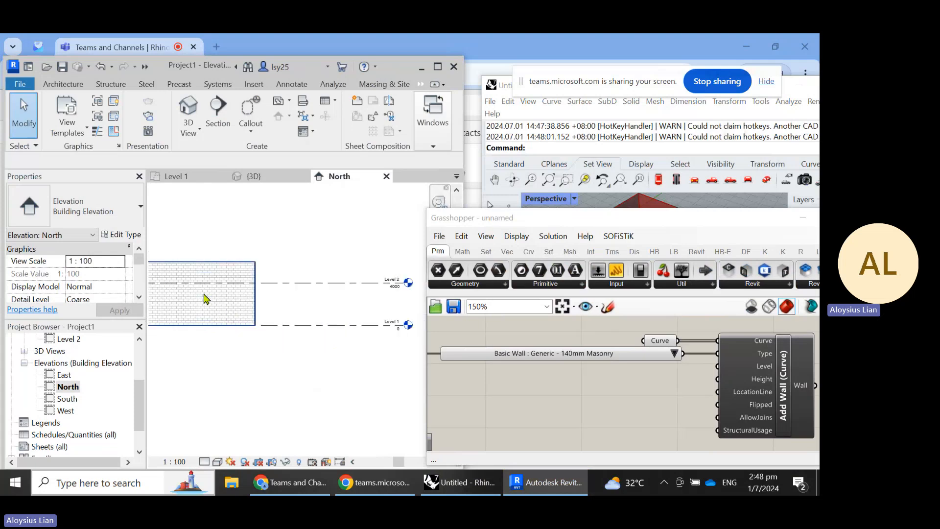
{"action": "left_click", "coordinate": [189, 256]}
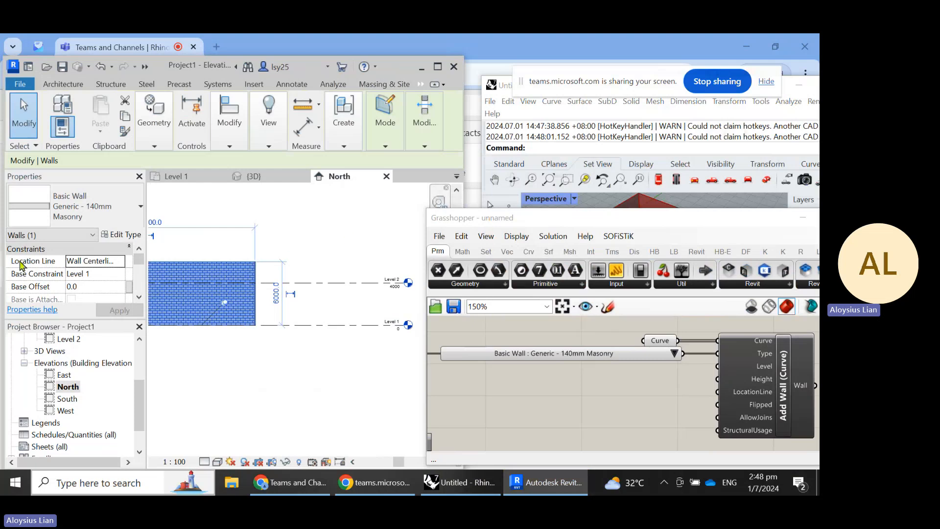
{"action": "left_click", "coordinate": [130, 287]}
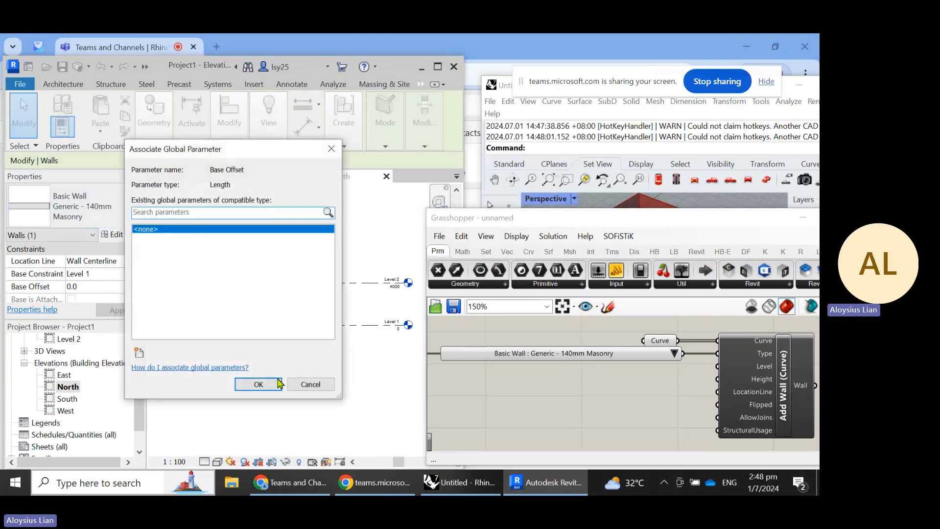
{"action": "left_click", "coordinate": [306, 383]}
{"action": "scroll", "coordinate": [137, 267], "scroll_direction": "down", "scroll_amount": 3}
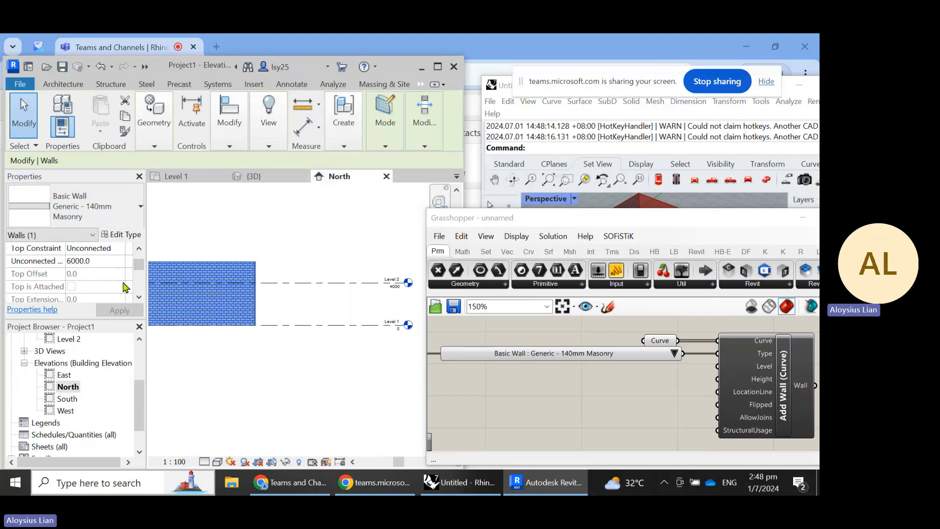
Step: Add a Levels Picker to the Grasshopper canvas and place it below the Element Type Picker
{"action": "left_click", "coordinate": [517, 414]}
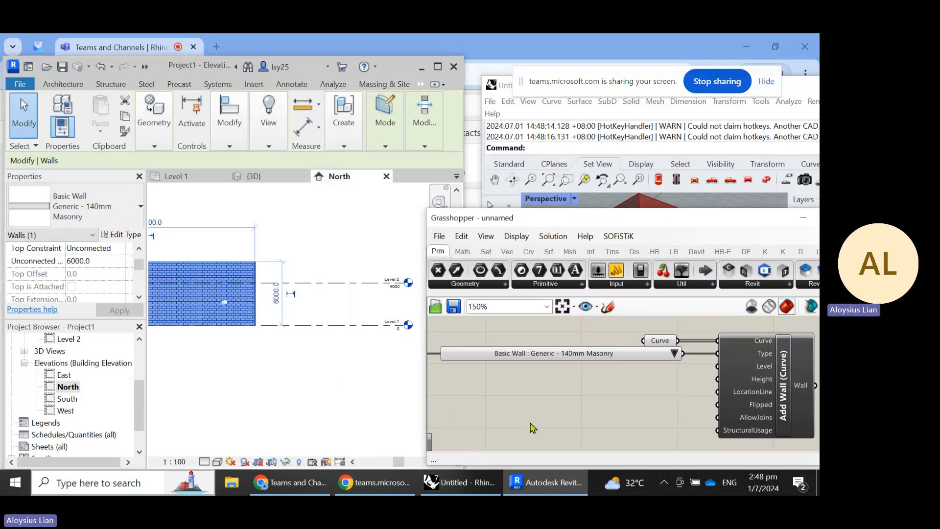
{"action": "double_click", "coordinate": [634, 420]}
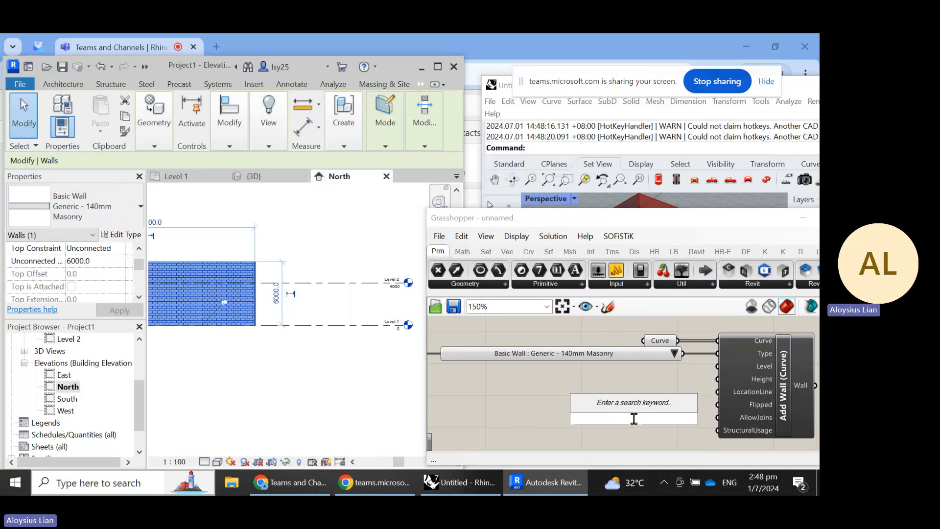
{"action": "type", "text": "level pick"}
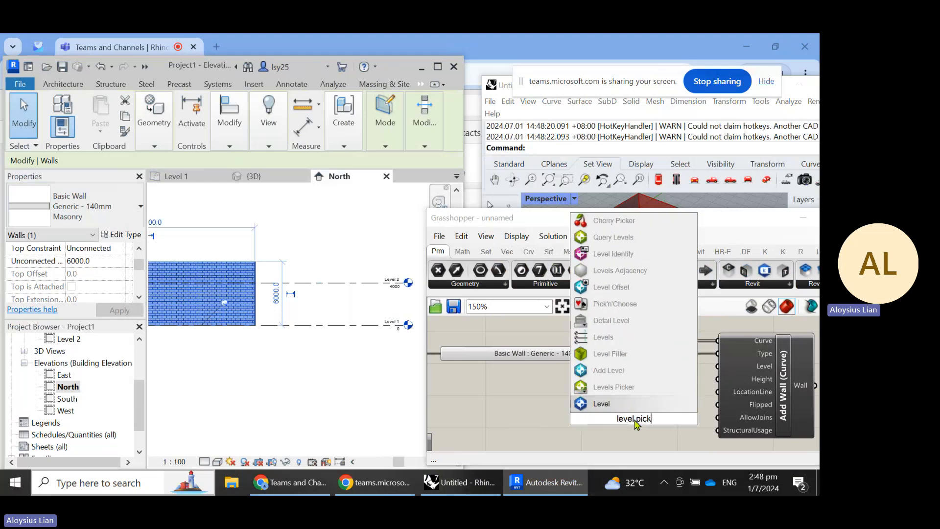
{"action": "left_click", "coordinate": [616, 387]}
{"action": "left_click_drag", "start_coordinate": [670, 396], "coordinate": [633, 376]}
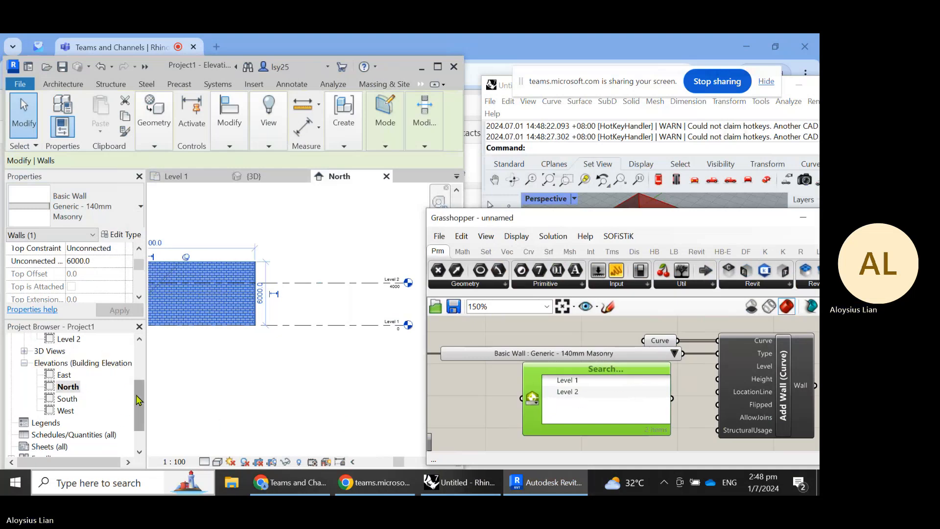
Step: Choose Level 1 in the Levels Picker and connect its output to the Level input of Add Wall (Curve)
{"action": "left_click", "coordinate": [105, 361]}
{"action": "scroll", "coordinate": [106, 367], "scroll_direction": "up", "scroll_amount": 3}
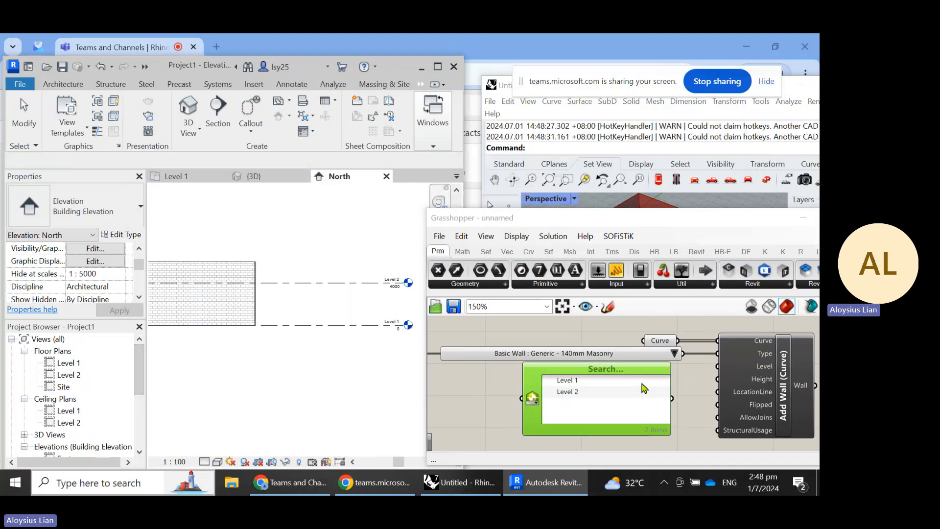
{"action": "left_click", "coordinate": [553, 382]}
{"action": "left_click", "coordinate": [550, 382]}
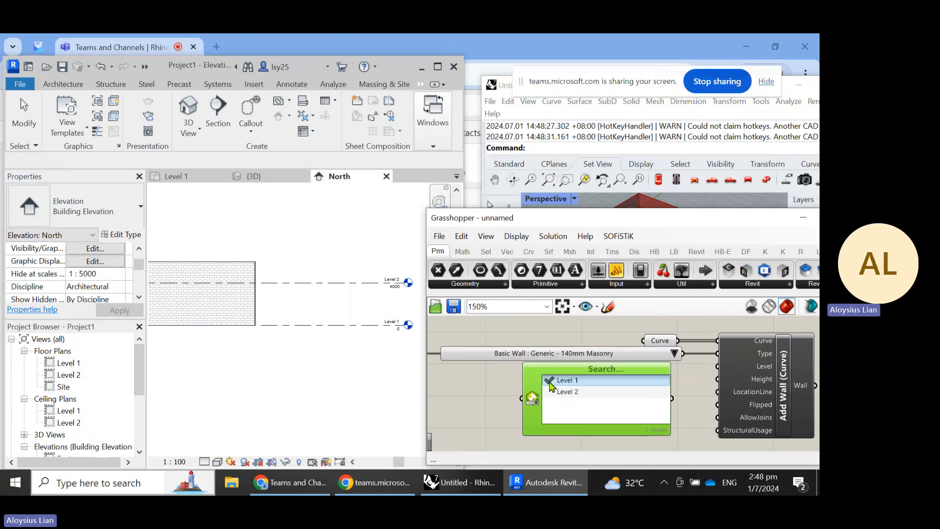
{"action": "left_click_drag", "start_coordinate": [672, 398], "coordinate": [723, 366]}
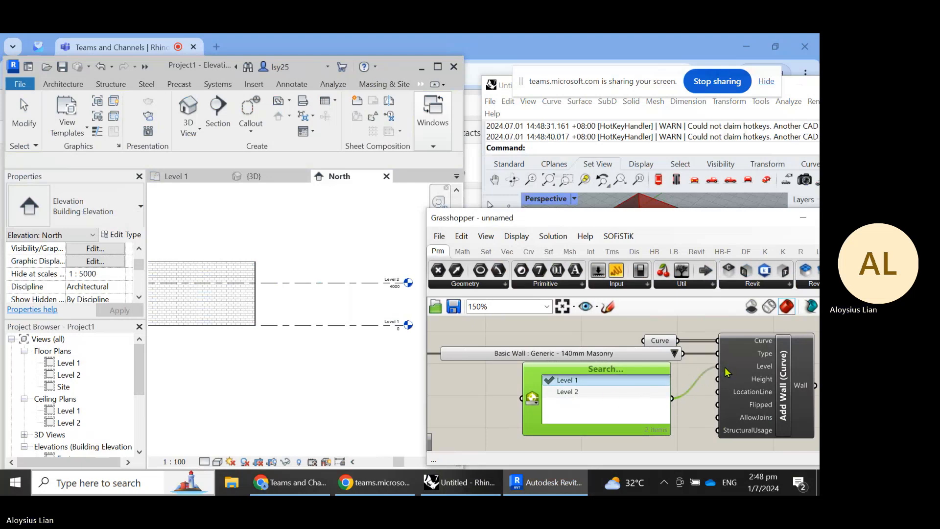
Step: Switch the Levels Picker to Level 2 and return it to Level 1
{"action": "scroll", "coordinate": [703, 406], "scroll_direction": "down", "scroll_amount": 1}
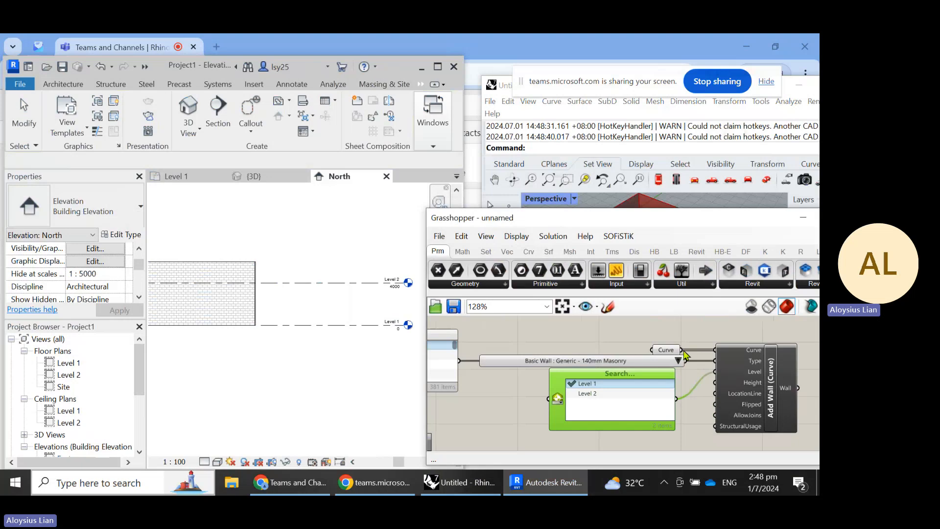
{"action": "scroll", "coordinate": [377, 325], "scroll_direction": "down", "scroll_amount": 3}
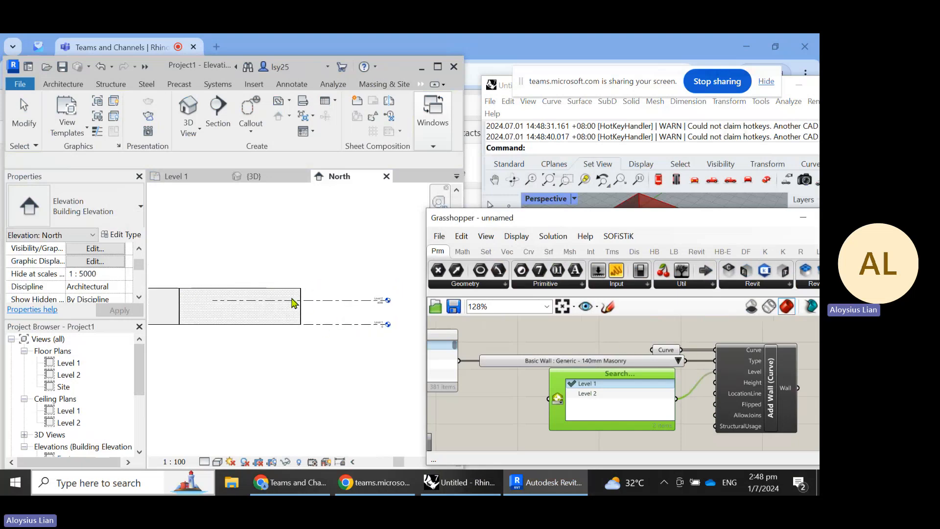
{"action": "left_click", "coordinate": [574, 394]}
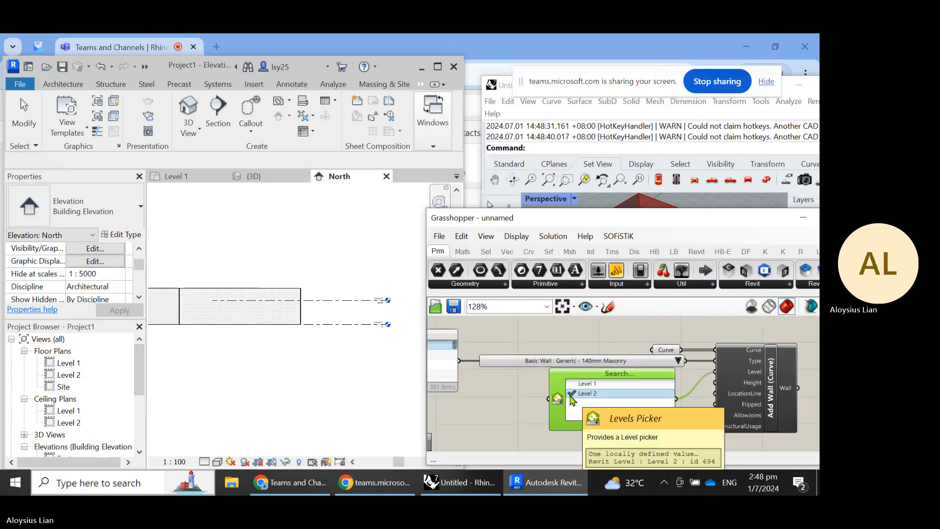
{"action": "scroll", "coordinate": [666, 406], "scroll_direction": "down", "scroll_amount": 2}
{"action": "scroll", "coordinate": [607, 394], "scroll_direction": "up", "scroll_amount": 2}
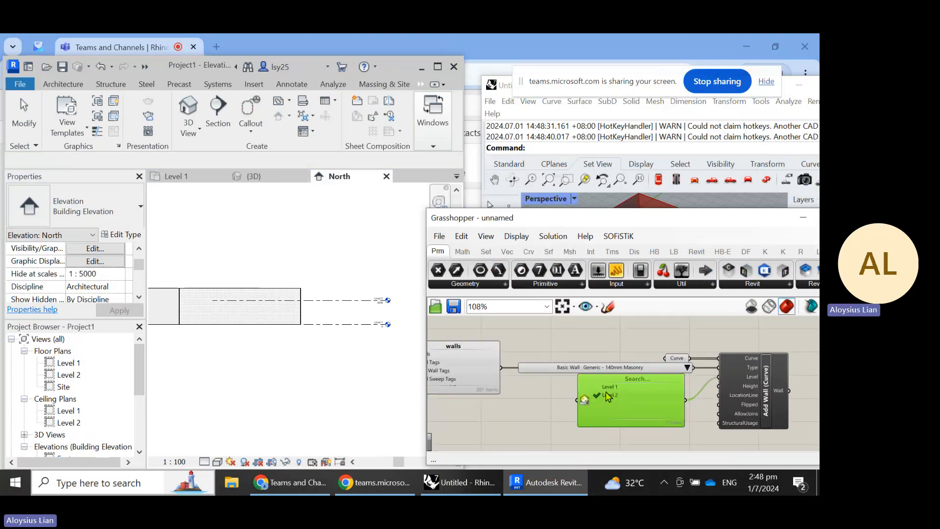
{"action": "left_click", "coordinate": [596, 387]}
Step: Move Add Wall (Curve) away from the pickers and feed its Height input from a new number slider at 3000 with a 4000 maximum
{"action": "right_click_drag", "start_coordinate": [705, 411], "coordinate": [616, 411]}
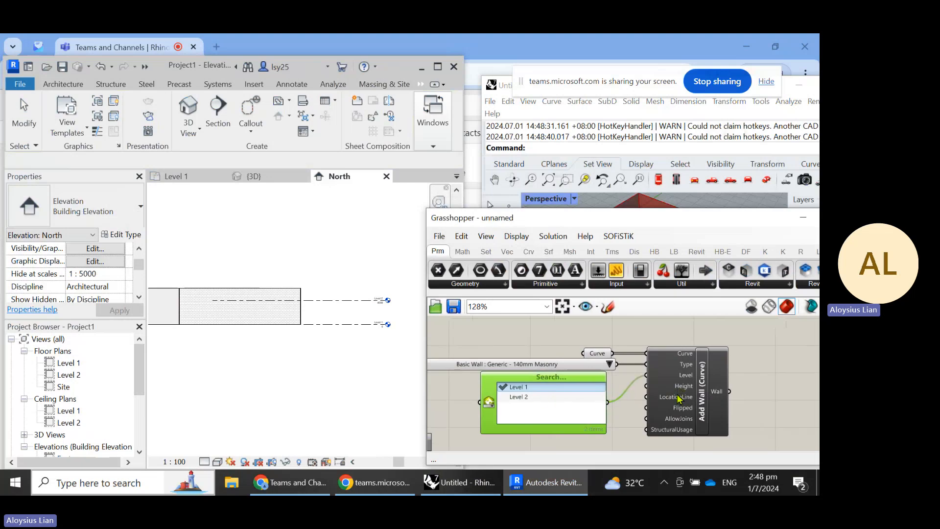
{"action": "left_click_drag", "start_coordinate": [685, 407], "coordinate": [786, 403]}
{"action": "double_click", "coordinate": [654, 421]}
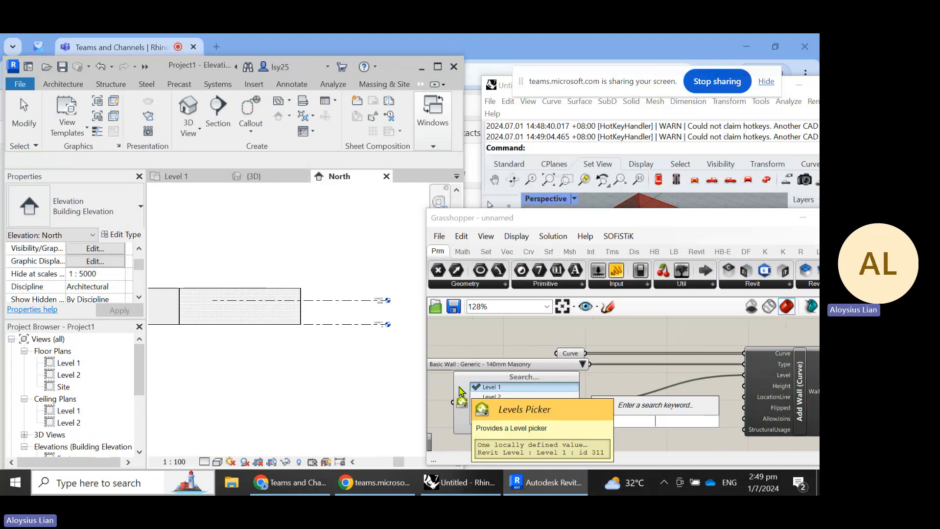
{"action": "type", "text": "300"}
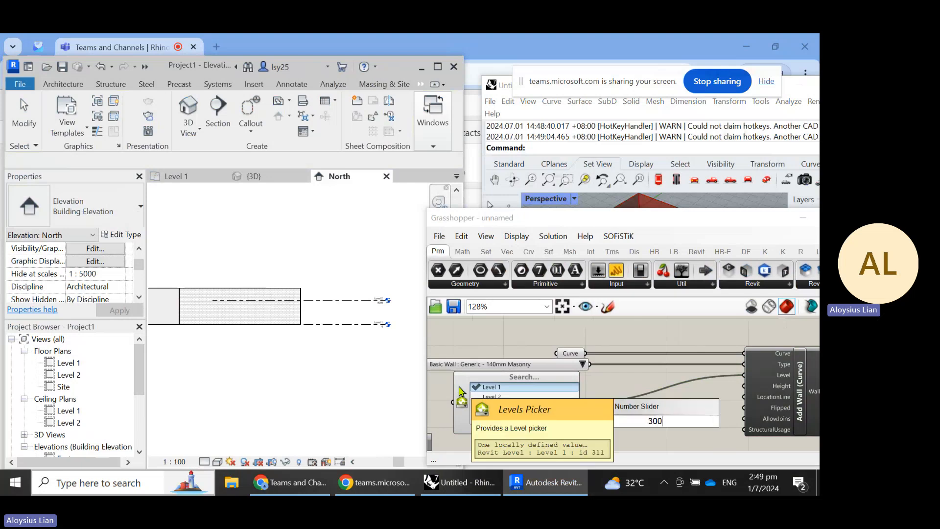
{"action": "type", "text": "0<"}
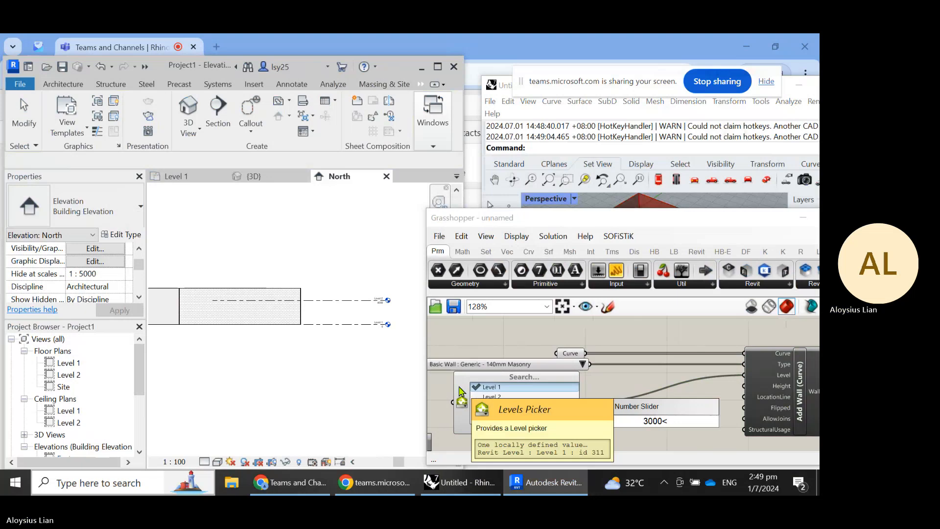
{"action": "type", "text": "4000"}
{"action": "scroll", "coordinate": [394, 337], "scroll_direction": "up", "scroll_amount": 3}
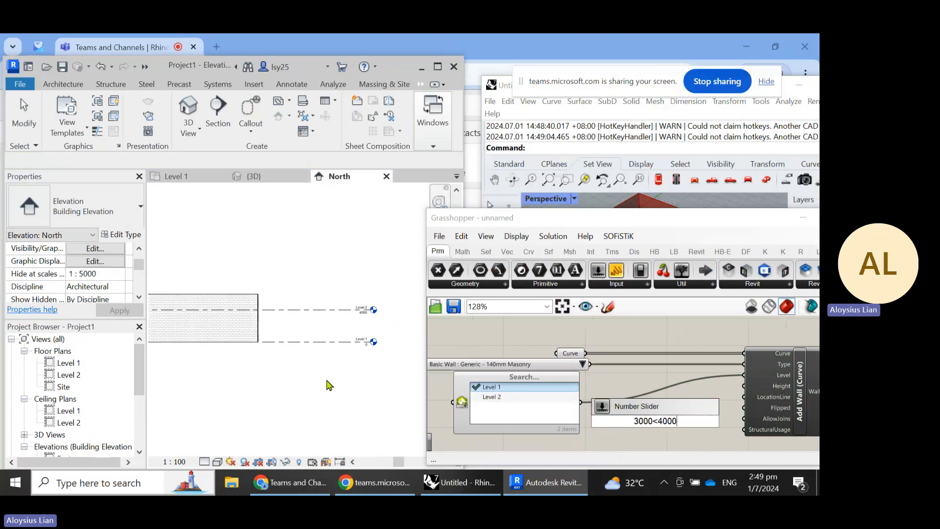
{"action": "key", "text": "Return"}
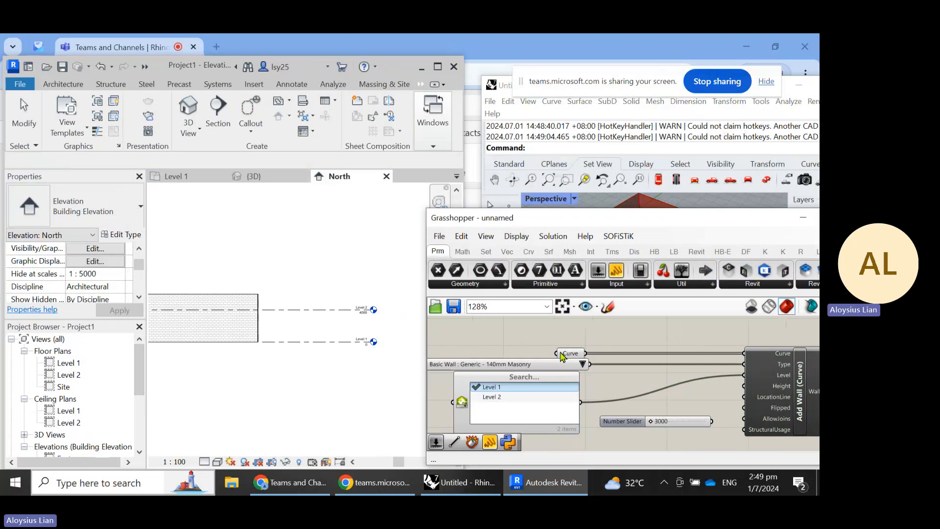
{"action": "left_click_drag", "start_coordinate": [711, 420], "coordinate": [743, 397]}
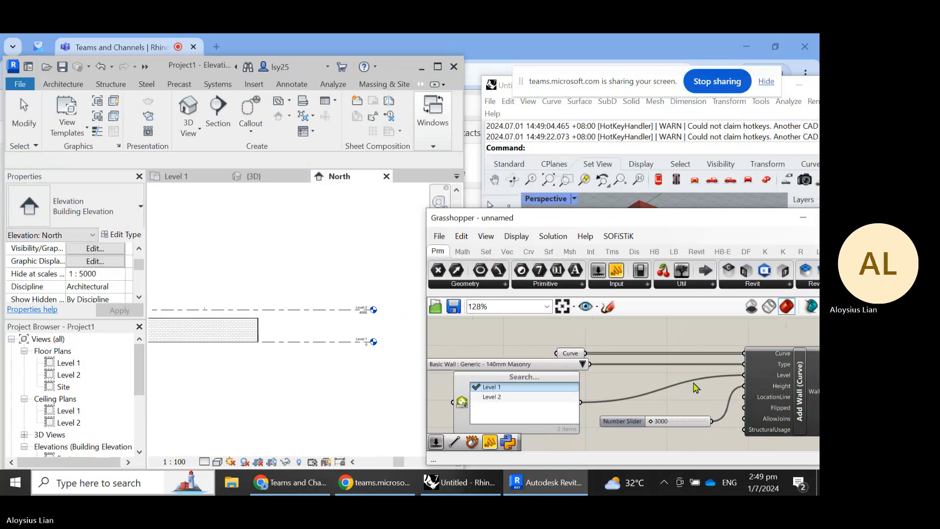
Step: Rearrange the Grasshopper and Rhino windows to expose the walls in Rhino, and place the number slider closer to the Height input
{"action": "left_click_drag", "start_coordinate": [696, 220], "coordinate": [644, 292]}
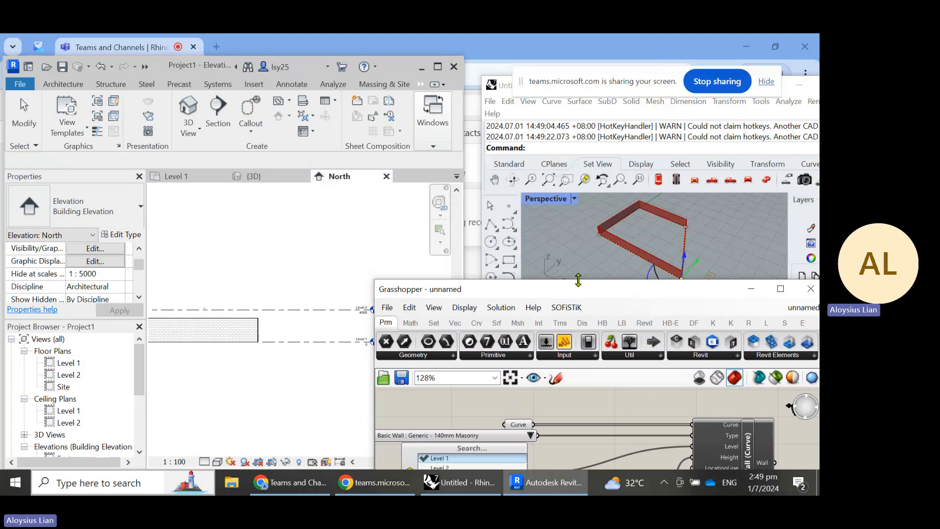
{"action": "left_click_drag", "start_coordinate": [575, 280], "coordinate": [582, 247]}
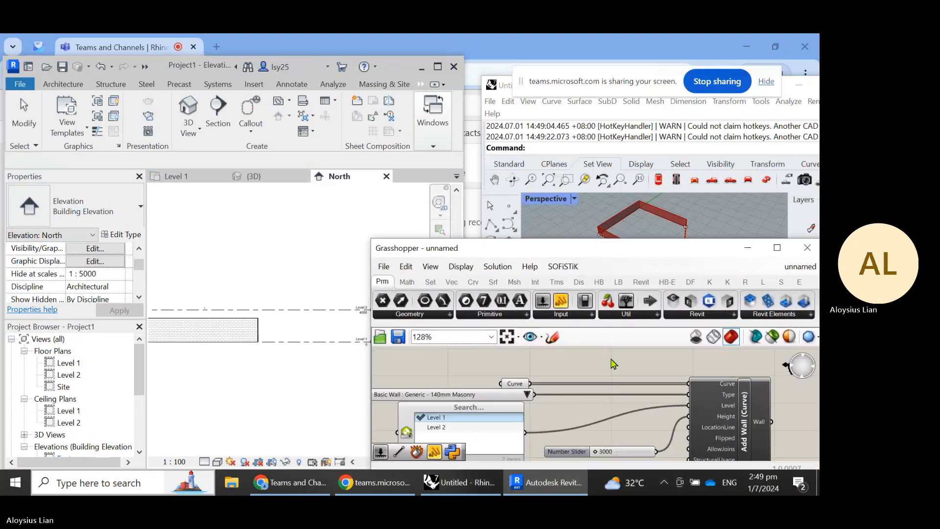
{"action": "left_click_drag", "start_coordinate": [569, 460], "coordinate": [569, 435]}
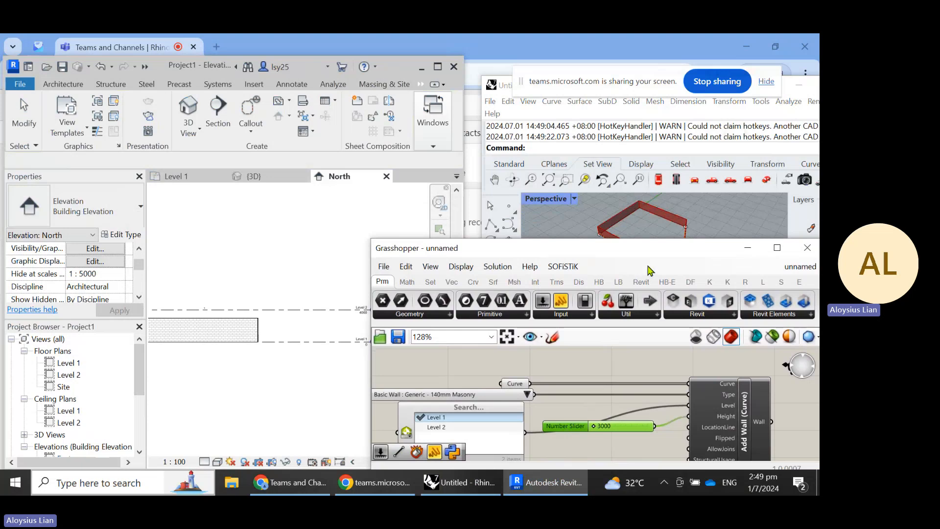
{"action": "left_click_drag", "start_coordinate": [651, 249], "coordinate": [656, 255]}
{"action": "left_click_drag", "start_coordinate": [503, 87], "coordinate": [488, 47]}
Step: Set the wall height slider to 4000
{"action": "scroll", "coordinate": [622, 443], "scroll_direction": "up", "scroll_amount": 1}
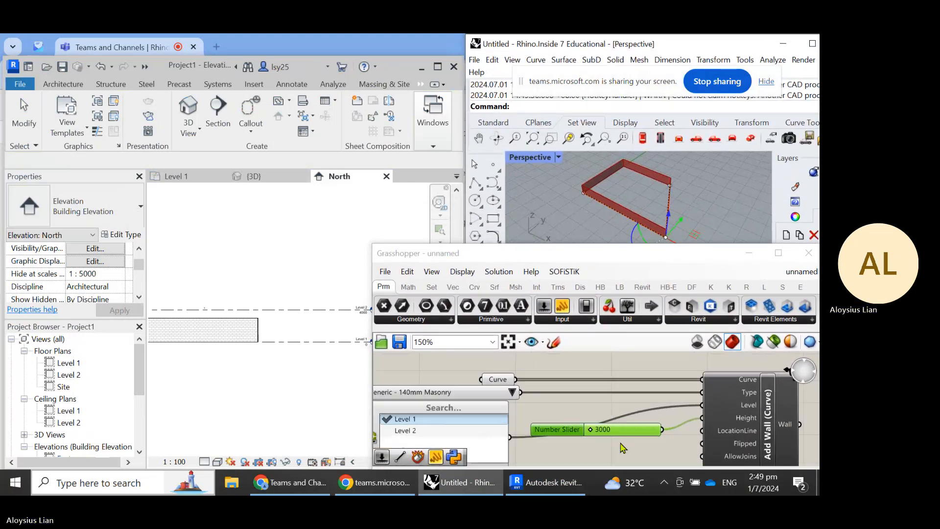
{"action": "left_click_drag", "start_coordinate": [592, 431], "coordinate": [676, 433]}
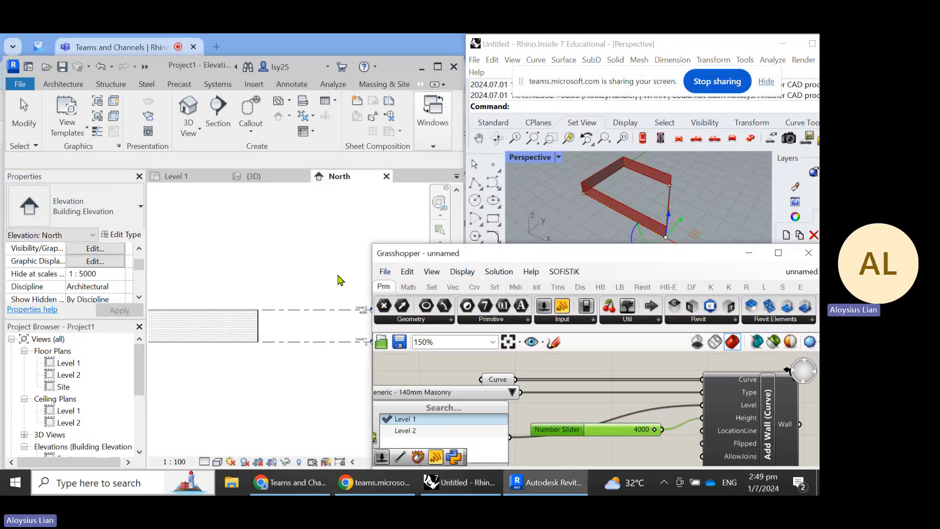
{"action": "left_click", "coordinate": [596, 410]}
{"action": "scroll", "coordinate": [600, 409], "scroll_direction": "down", "scroll_amount": 2}
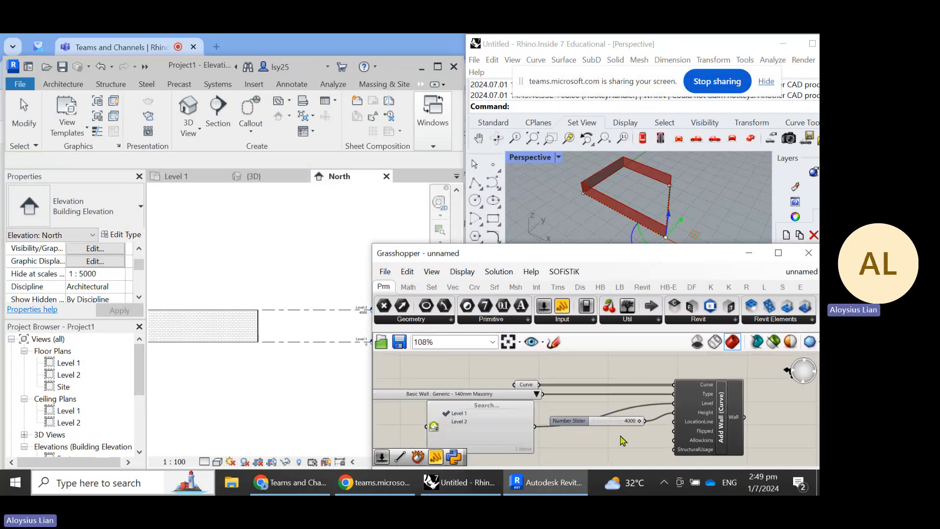
{"action": "scroll", "coordinate": [636, 406], "scroll_direction": "down", "scroll_amount": 2}
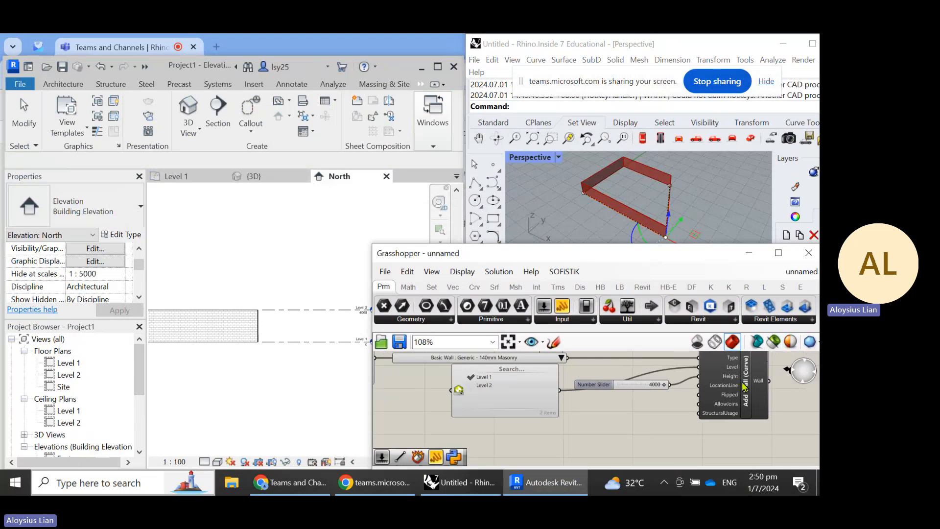
{"action": "scroll", "coordinate": [753, 402], "scroll_direction": "down", "scroll_amount": 3}
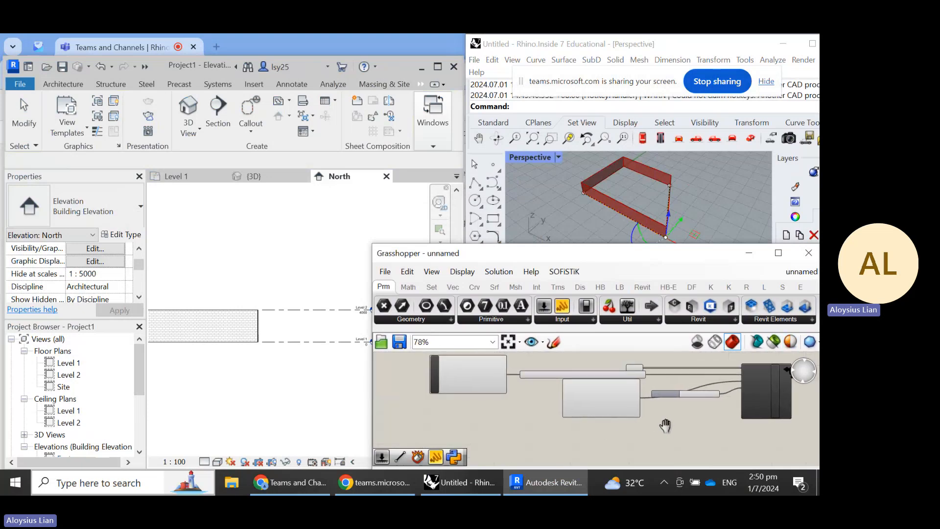
{"action": "scroll", "coordinate": [654, 427], "scroll_direction": "up", "scroll_amount": 3}
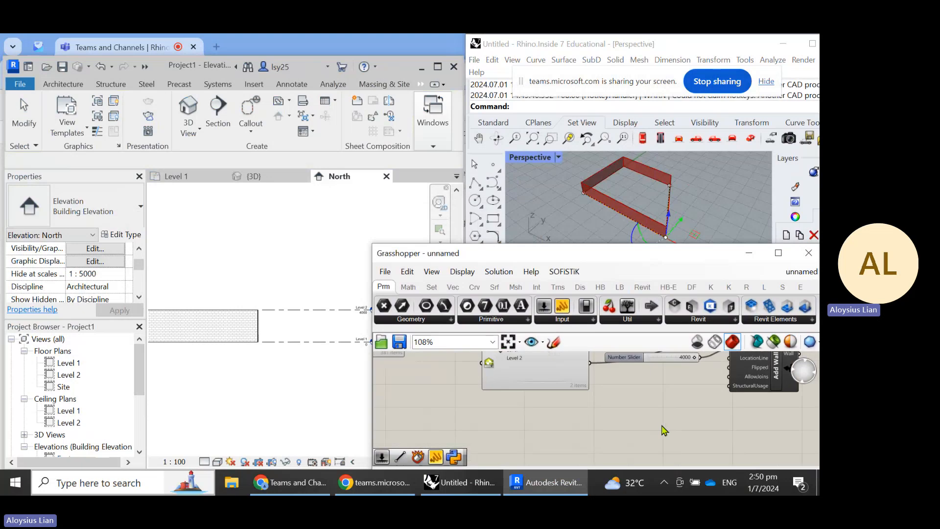
{"action": "double_click", "coordinate": [653, 433]}
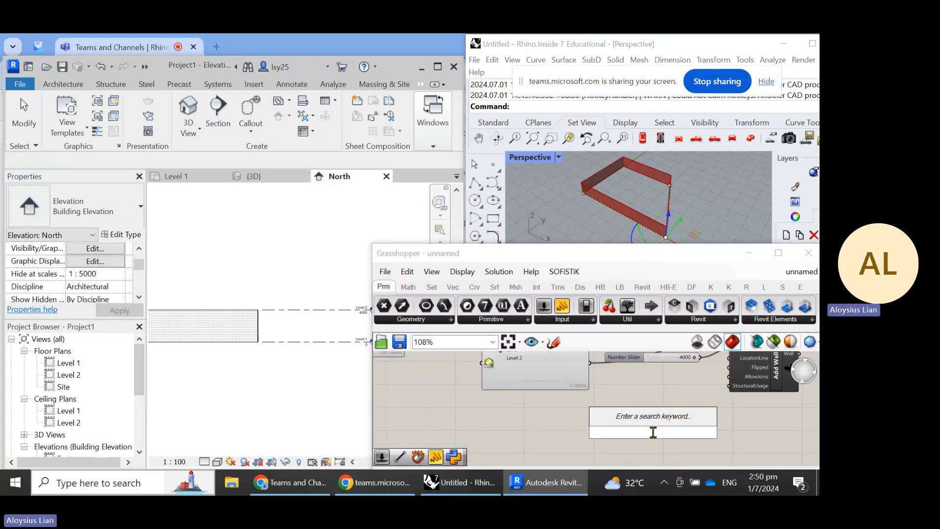
{"action": "left_click", "coordinate": [717, 223]}
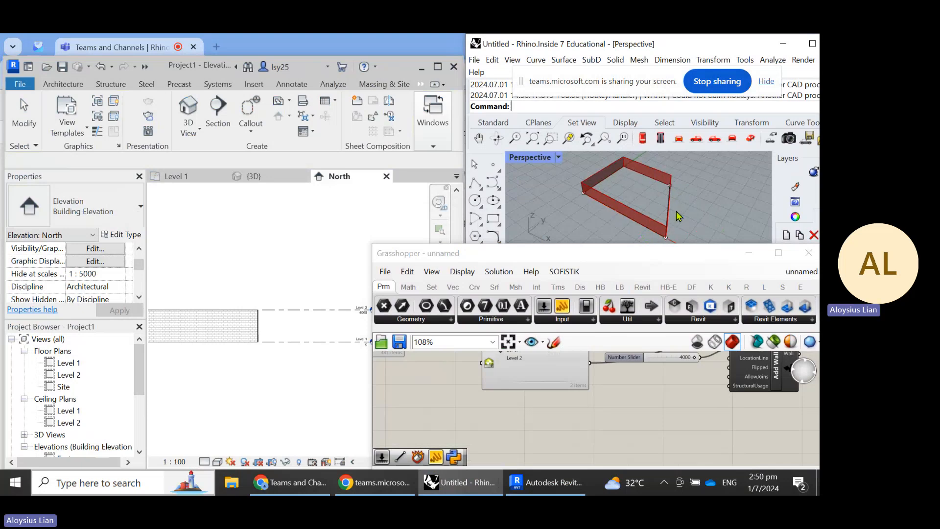
Step: Select the Curve parameter above the Element Type Picker and examine its referenced curves in the Rhino viewport
{"action": "left_click", "coordinate": [580, 417]}
{"action": "scroll", "coordinate": [581, 419], "scroll_direction": "down", "scroll_amount": 3}
{"action": "right_click_drag", "start_coordinate": [581, 419], "coordinate": [630, 450]}
{"action": "scroll", "coordinate": [651, 416], "scroll_direction": "up", "scroll_amount": 5}
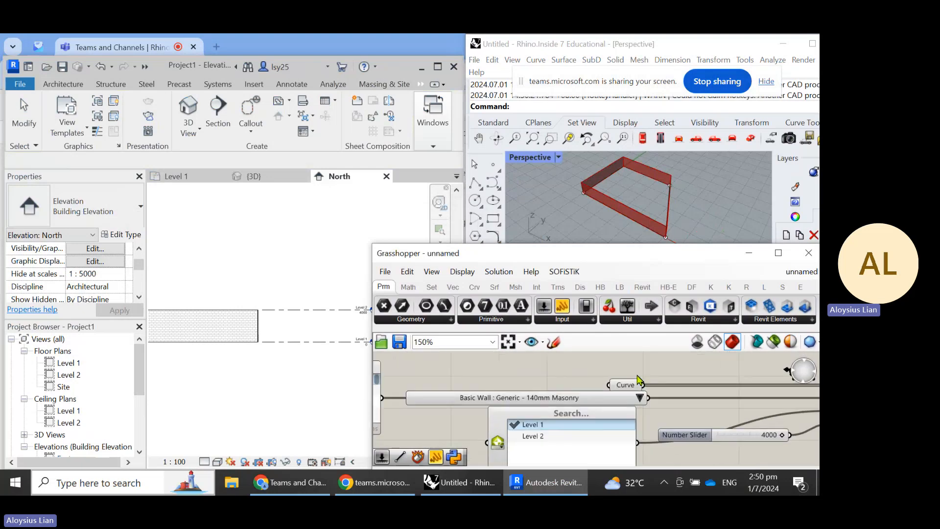
{"action": "left_click", "coordinate": [630, 386]}
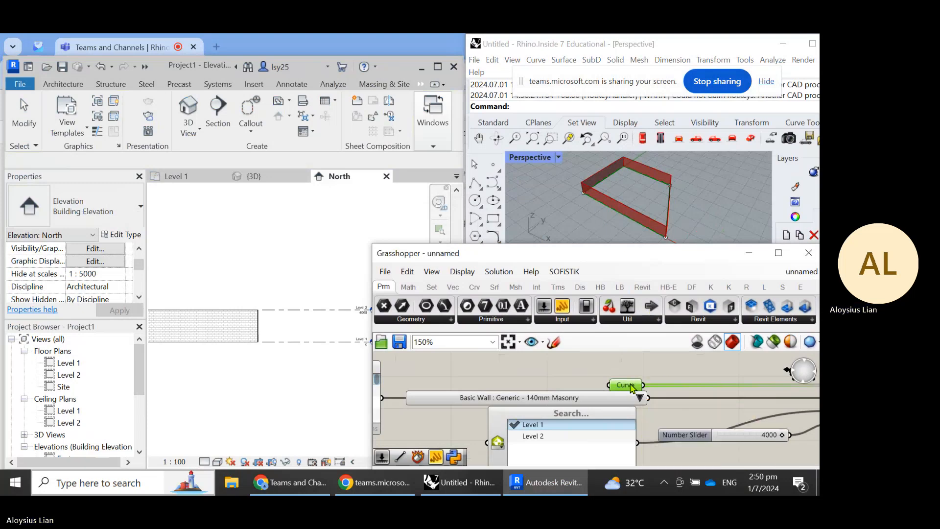
Step: Add a Join Curves component below the number slider and connect the Curve parameter to its Curves input
{"action": "scroll", "coordinate": [654, 372], "scroll_direction": "down", "scroll_amount": 5}
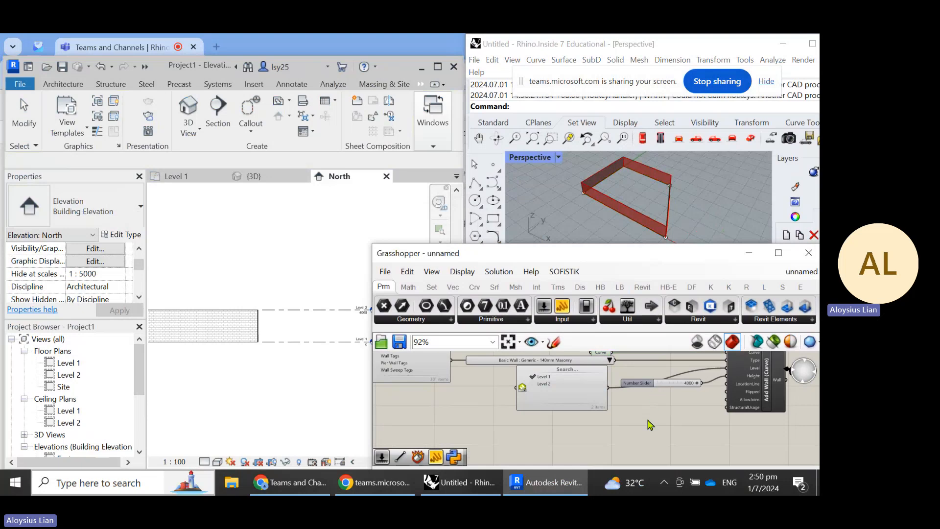
{"action": "double_click", "coordinate": [643, 437]}
{"action": "type", "text": "join"}
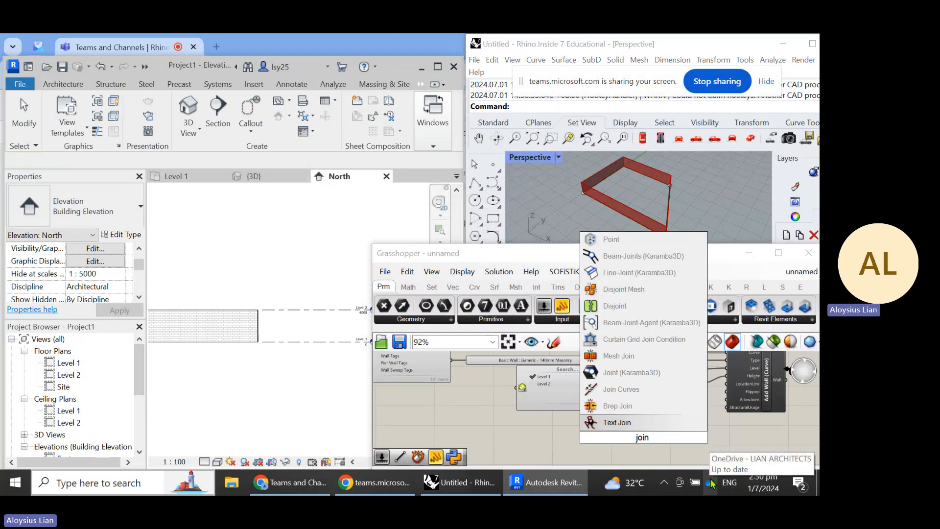
{"action": "left_click", "coordinate": [613, 393]}
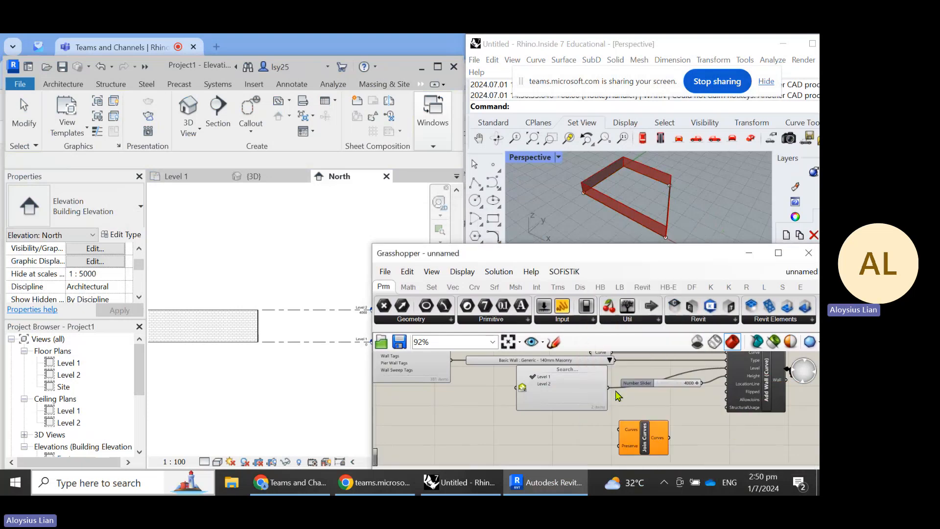
{"action": "right_click_drag", "start_coordinate": [638, 422], "coordinate": [685, 439]}
{"action": "left_click_drag", "start_coordinate": [657, 376], "coordinate": [664, 459]}
{"action": "right_click_drag", "start_coordinate": [730, 443], "coordinate": [684, 390]}
{"action": "left_click", "coordinate": [656, 408]}
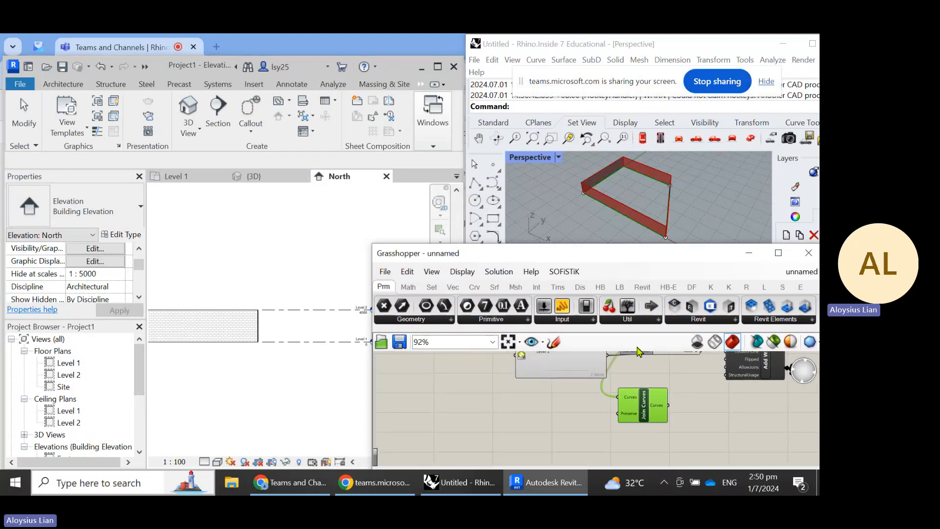
Step: Place an Add Floor component beside Join Curves and connect the joined curves to its Boundary input
{"action": "left_click_drag", "start_coordinate": [615, 260], "coordinate": [614, 223]}
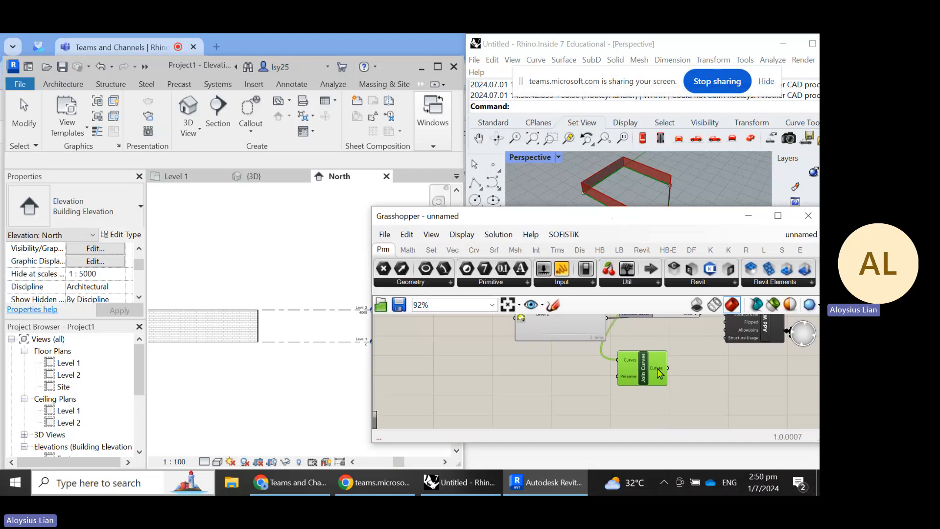
{"action": "mouse_move", "coordinate": [658, 371]}
{"action": "scroll", "coordinate": [676, 390], "scroll_direction": "down", "scroll_amount": 3}
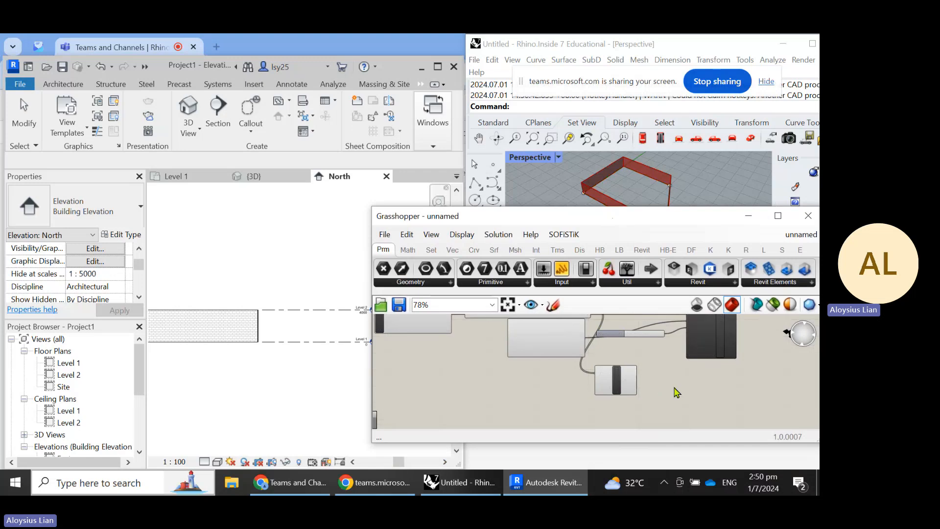
{"action": "scroll", "coordinate": [632, 378], "scroll_direction": "up", "scroll_amount": 1}
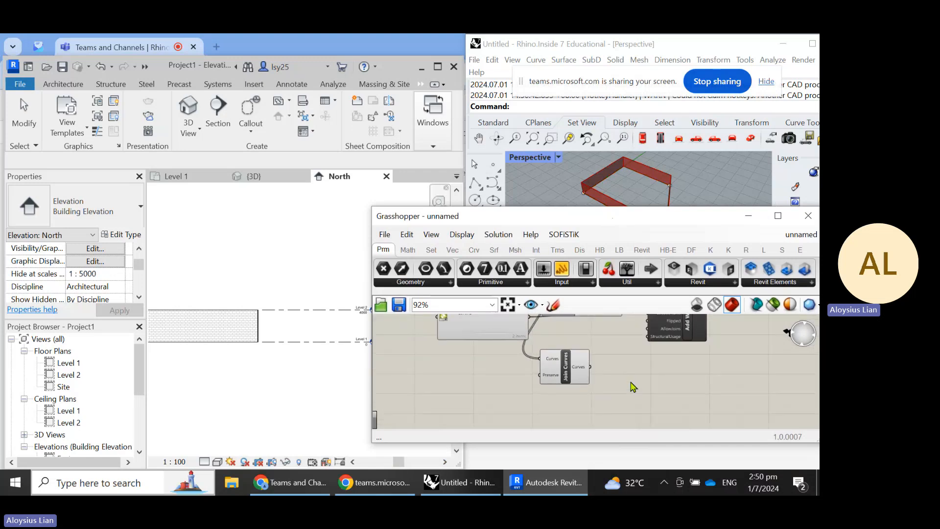
{"action": "double_click", "coordinate": [635, 390]}
{"action": "type", "text": "add f"}
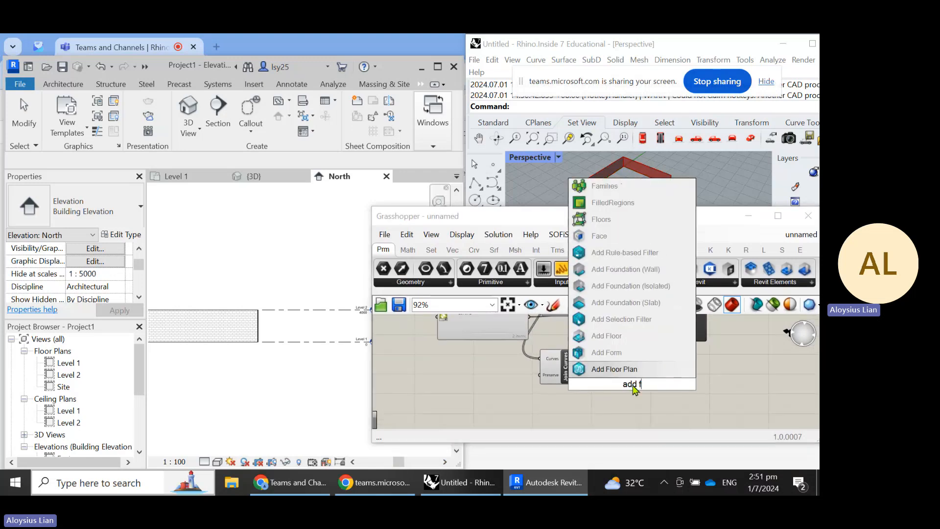
{"action": "type", "text": "loor"}
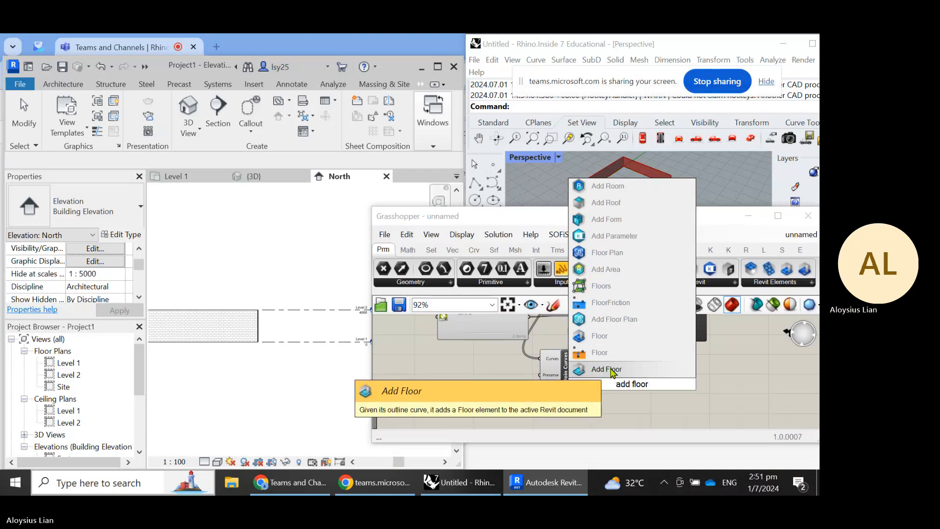
{"action": "left_click", "coordinate": [611, 370]}
{"action": "scroll", "coordinate": [637, 390], "scroll_direction": "up", "scroll_amount": 3}
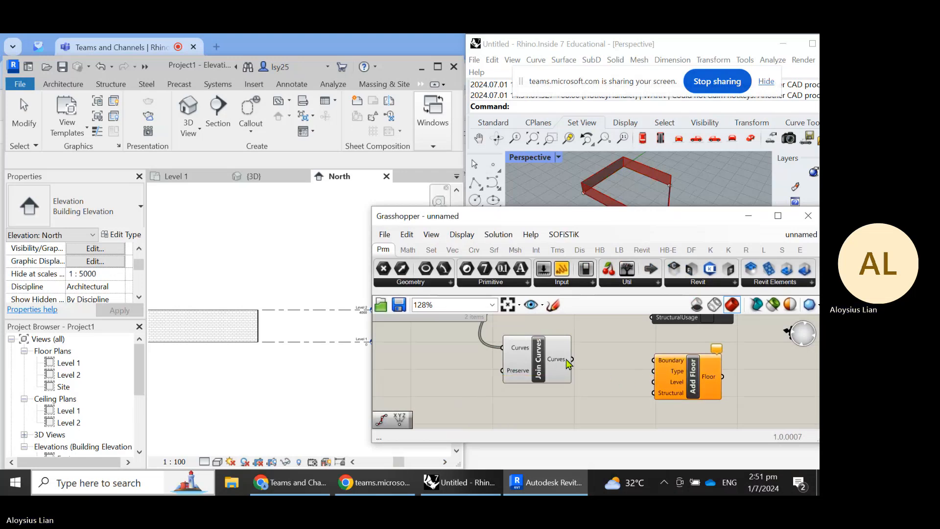
{"action": "left_click_drag", "start_coordinate": [572, 359], "coordinate": [647, 364]}
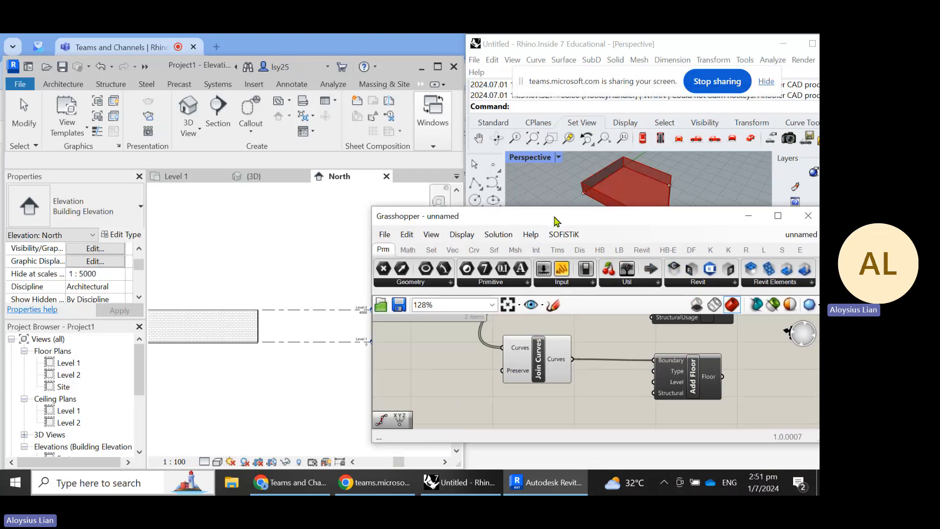
Step: Group the walls category selector, the wall Element Type Picker and the level picker on the Grasshopper canvas
{"action": "left_click_drag", "start_coordinate": [554, 216], "coordinate": [582, 241]}
{"action": "scroll", "coordinate": [259, 342], "scroll_direction": "up", "scroll_amount": 5}
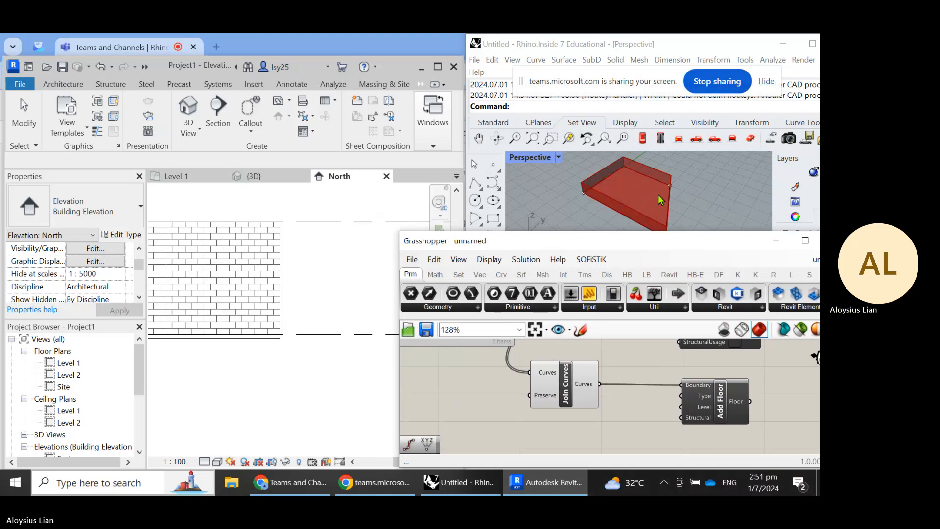
{"action": "mouse_move", "coordinate": [704, 410]}
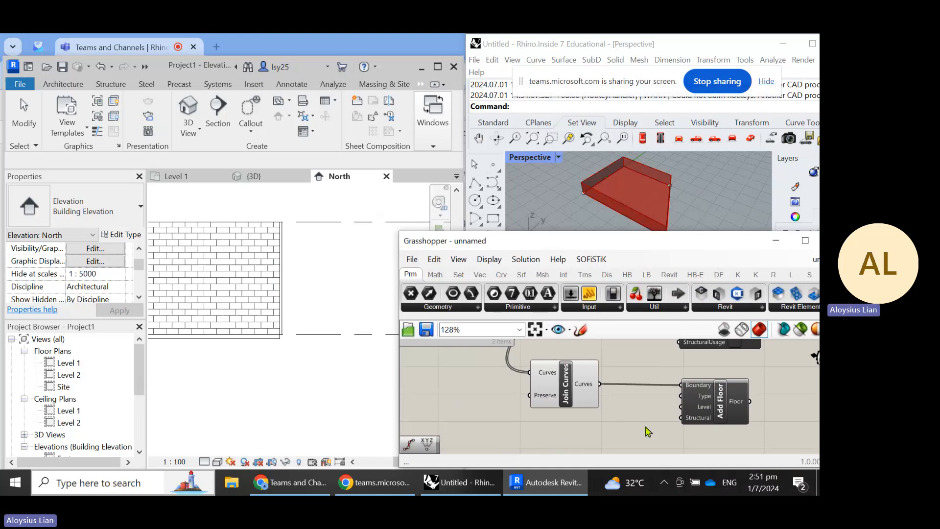
{"action": "scroll", "coordinate": [648, 432], "scroll_direction": "down", "scroll_amount": 2}
{"action": "right_click_drag", "start_coordinate": [650, 432], "coordinate": [679, 440]}
{"action": "right_click_drag", "start_coordinate": [565, 401], "coordinate": [653, 420]}
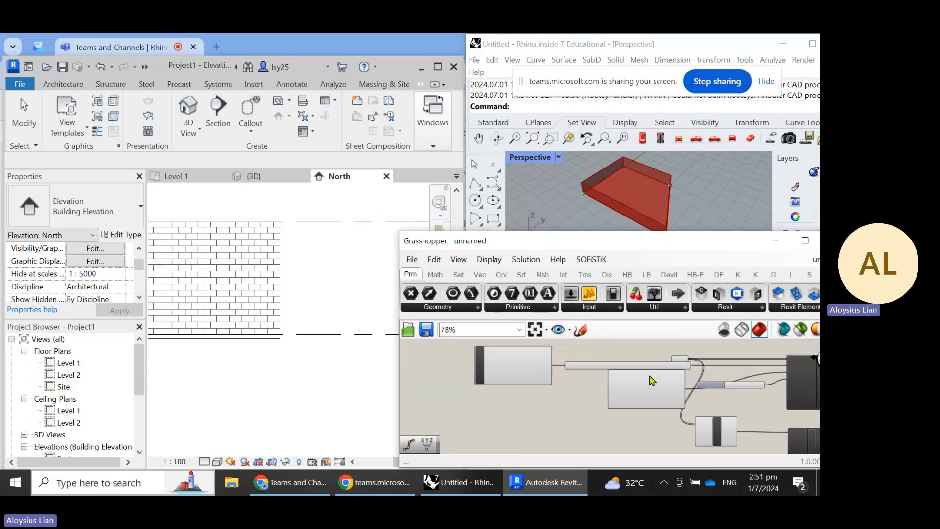
{"action": "scroll", "coordinate": [650, 380], "scroll_direction": "up", "scroll_amount": 2}
{"action": "right_click_drag", "start_coordinate": [550, 390], "coordinate": [587, 404]}
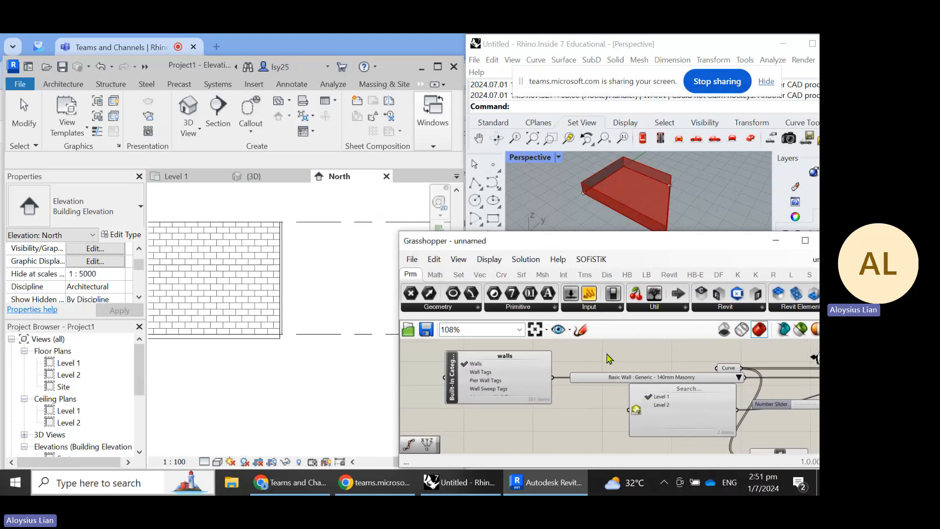
{"action": "scroll", "coordinate": [609, 355], "scroll_direction": "down", "scroll_amount": 1}
{"action": "left_click_drag", "start_coordinate": [656, 435], "coordinate": [495, 357]}
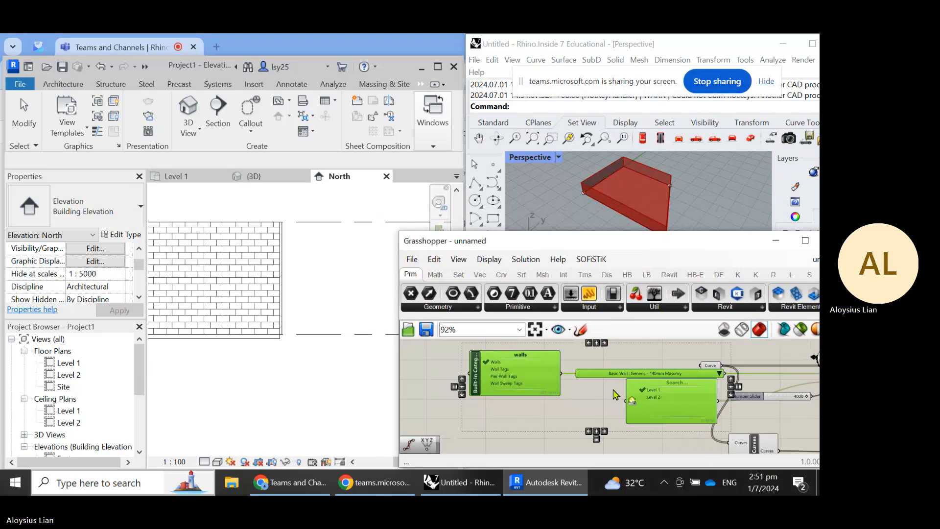
{"action": "key", "text": "ctrl+g"}
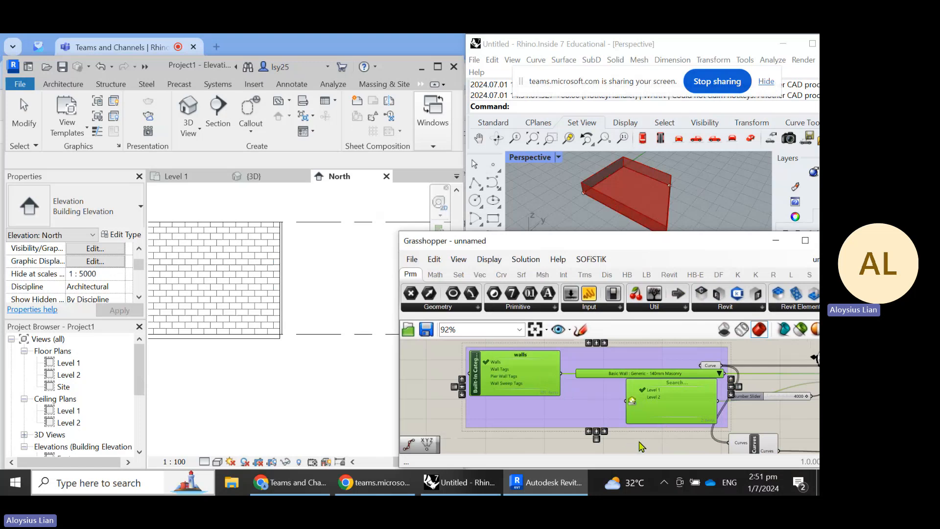
Step: Duplicate the category selector, Element Type Picker and level picker, and place the copies below the wall group and Join Curves
{"action": "scroll", "coordinate": [641, 446], "scroll_direction": "down", "scroll_amount": 3}
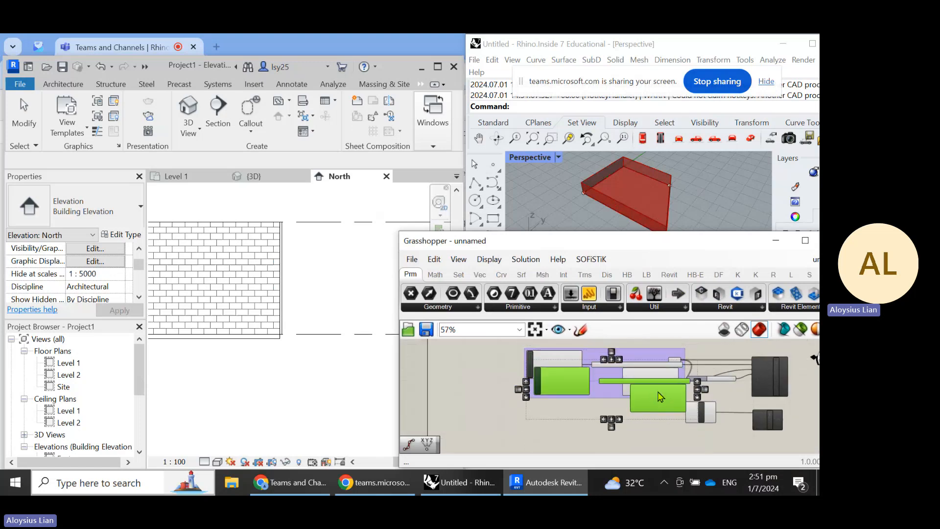
{"action": "scroll", "coordinate": [660, 396], "scroll_direction": "up", "scroll_amount": 5}
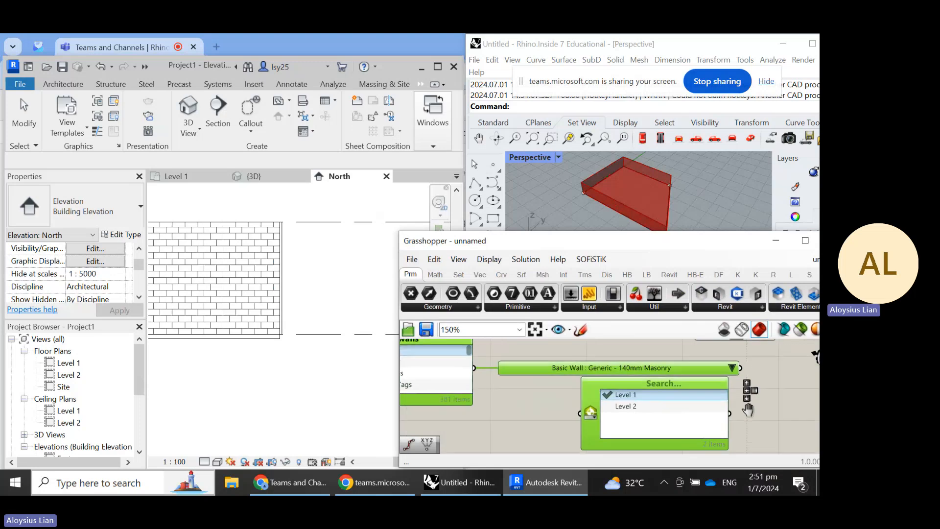
{"action": "scroll", "coordinate": [691, 418], "scroll_direction": "down", "scroll_amount": 1}
{"action": "right_click_drag", "start_coordinate": [621, 413], "coordinate": [738, 409]}
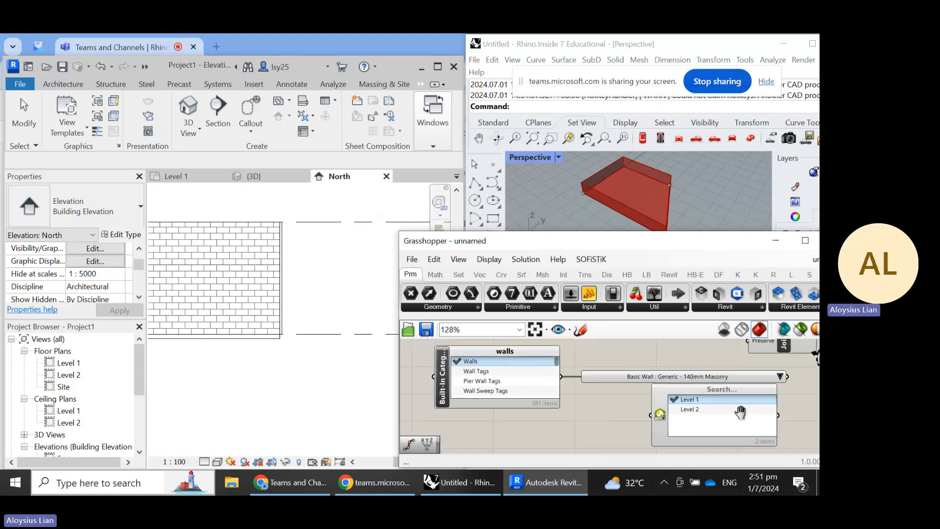
Step: Filter the copied category selector by "Floors" and select the Floors category
{"action": "double_click", "coordinate": [505, 353]}
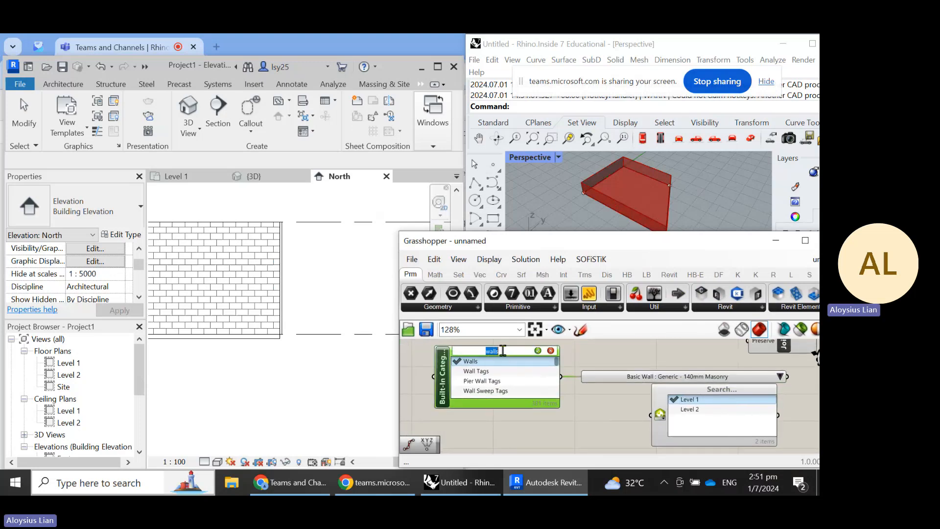
{"action": "type", "text": "Floors"}
{"action": "key", "text": "Return"}
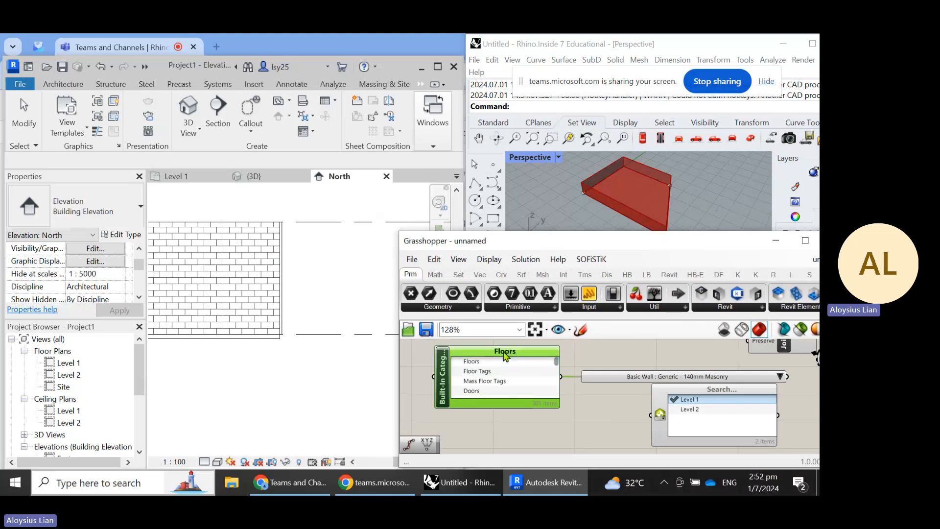
{"action": "left_click", "coordinate": [470, 362]}
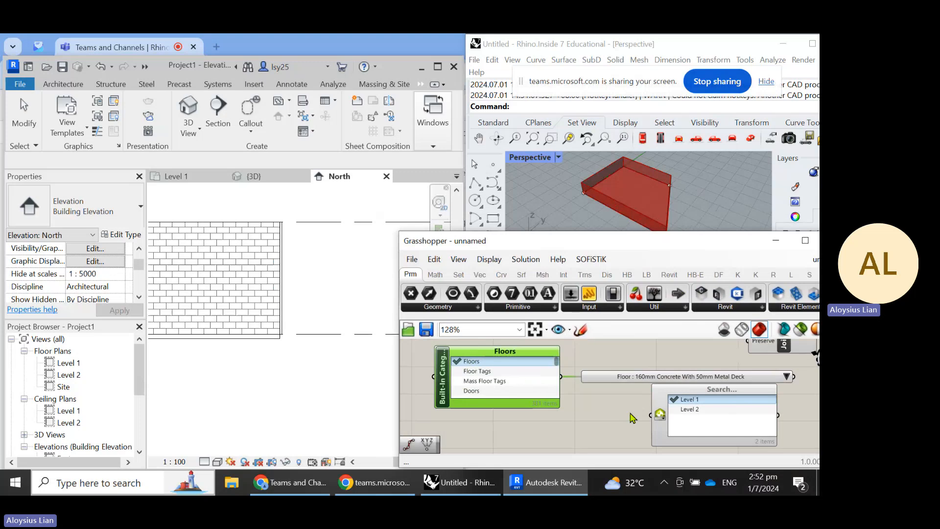
Step: Connect the floor type picker to Add Floor's Type input and the copied level picker to its Level input
{"action": "right_click_drag", "start_coordinate": [633, 418], "coordinate": [544, 413]}
{"action": "right_click_drag", "start_coordinate": [697, 385], "coordinate": [636, 415]}
{"action": "left_click_drag", "start_coordinate": [632, 409], "coordinate": [745, 379]}
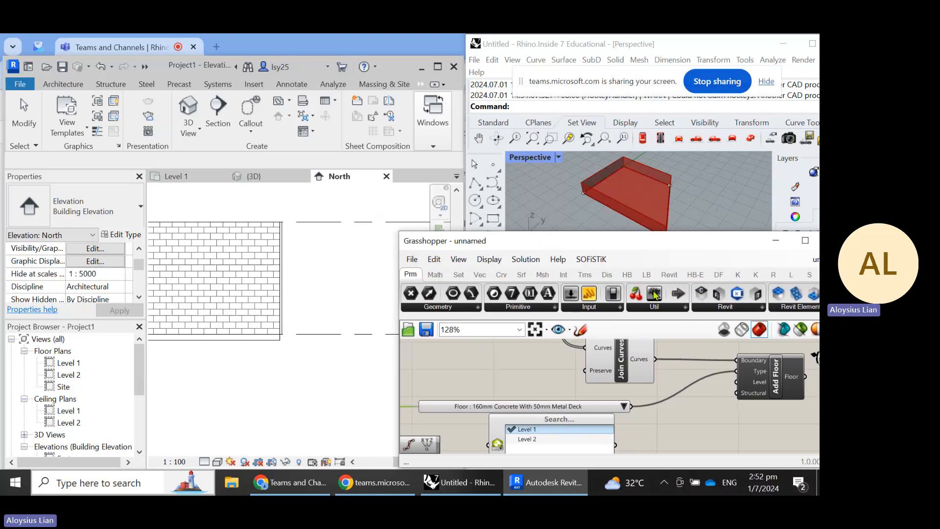
{"action": "right_click_drag", "start_coordinate": [675, 420], "coordinate": [676, 392]}
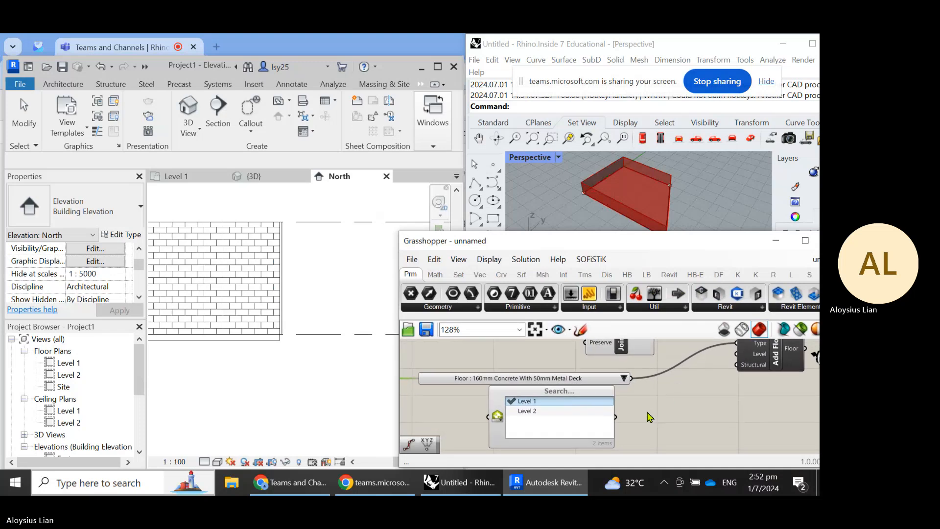
{"action": "left_click_drag", "start_coordinate": [615, 417], "coordinate": [741, 360]}
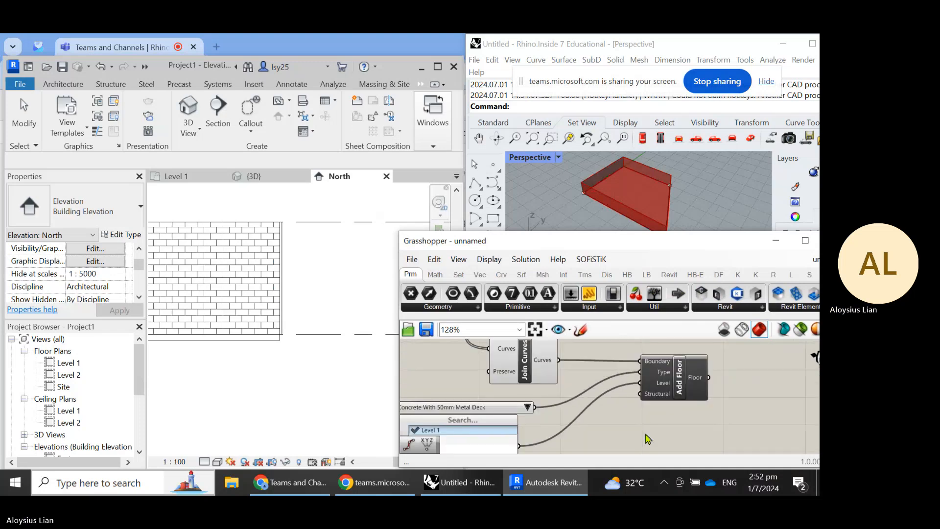
Step: Set the floor type in the copied Element Type Picker to Floor : Generic 300mm
{"action": "scroll", "coordinate": [647, 435], "scroll_direction": "down", "scroll_amount": 2}
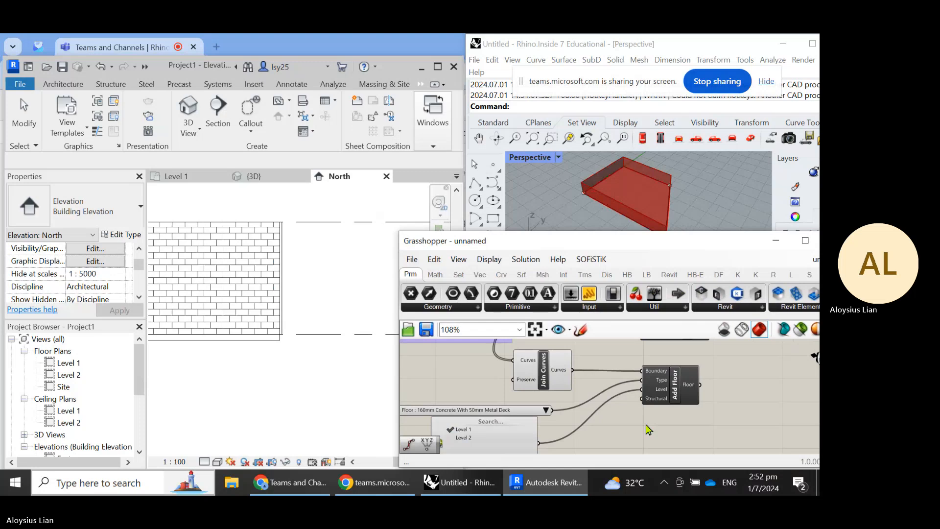
{"action": "right_click_drag", "start_coordinate": [583, 423], "coordinate": [704, 405]}
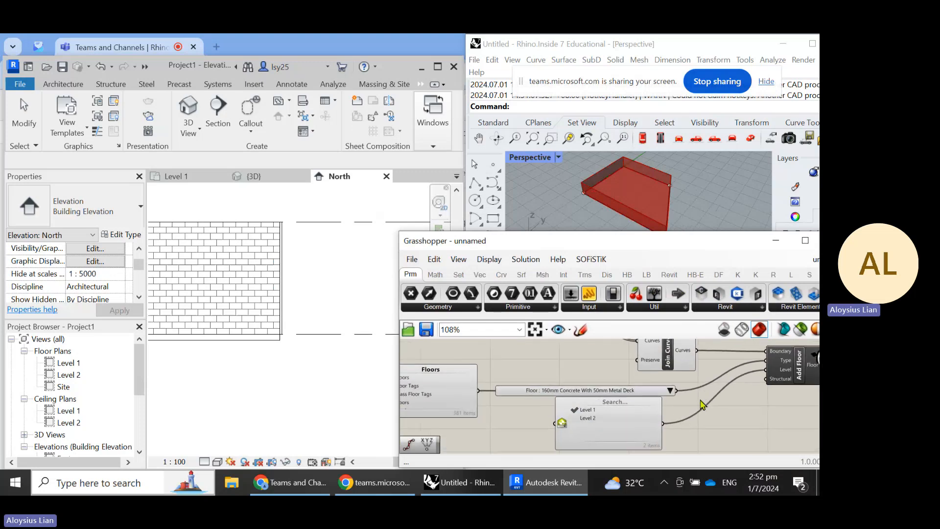
{"action": "left_click", "coordinate": [667, 391]}
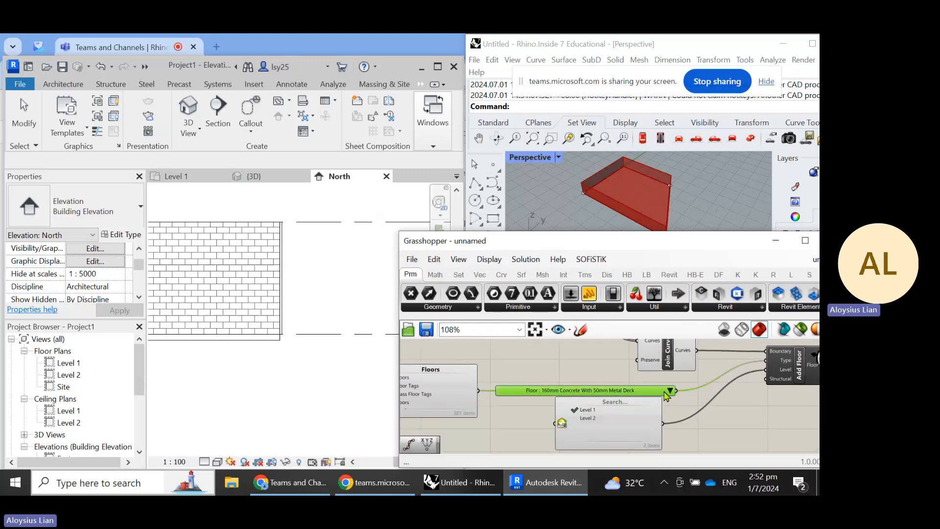
{"action": "left_click", "coordinate": [670, 390]}
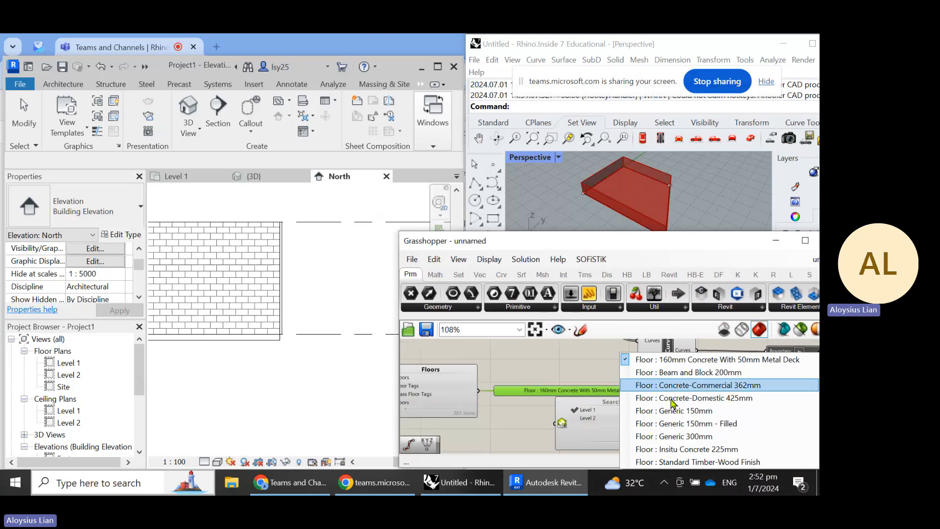
{"action": "left_click", "coordinate": [714, 440]}
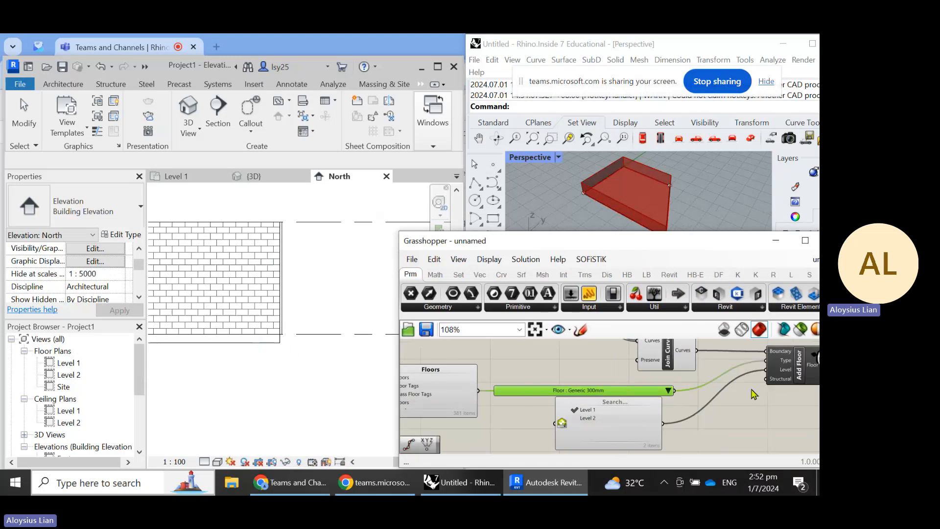
Step: Select the curve points at the front corner of the outline in the Rhino Perspective viewport and move that corner
{"action": "right_click_drag", "start_coordinate": [754, 394], "coordinate": [739, 410]}
{"action": "left_click_drag", "start_coordinate": [698, 239], "coordinate": [700, 259]}
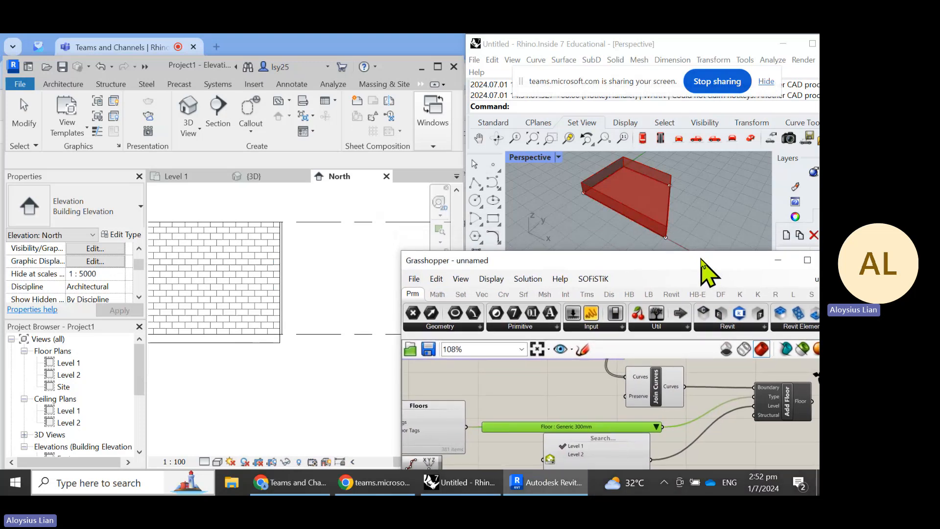
{"action": "left_click_drag", "start_coordinate": [613, 220], "coordinate": [694, 245]}
{"action": "scroll", "coordinate": [642, 197], "scroll_direction": "down", "scroll_amount": 4}
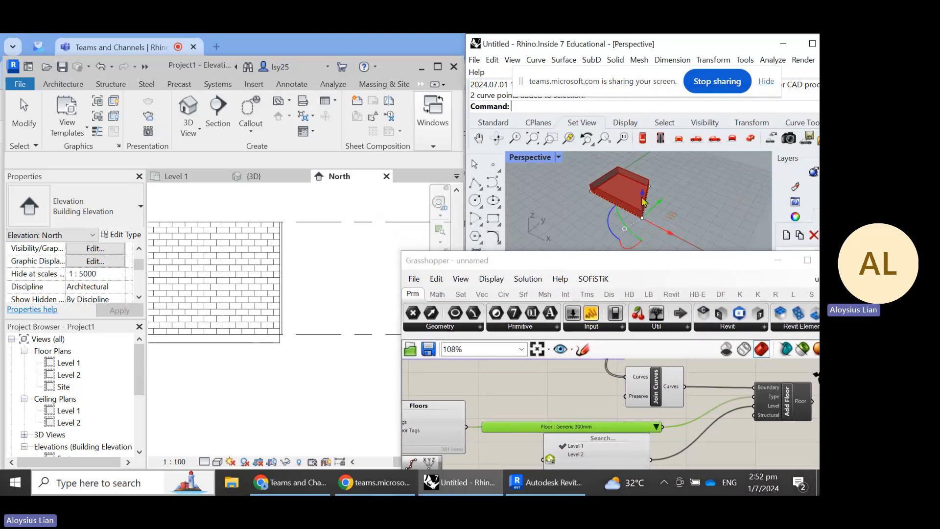
{"action": "left_click_drag", "start_coordinate": [642, 200], "coordinate": [676, 196]}
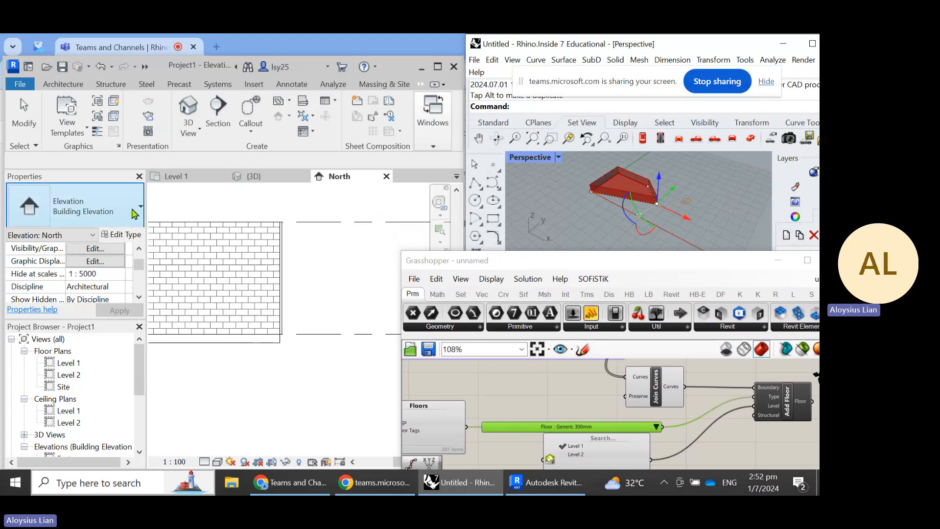
Step: Switch Revit to the {3D} view, dismiss the error dialog and cancel saving changes to Project1
{"action": "left_click", "coordinate": [273, 191]}
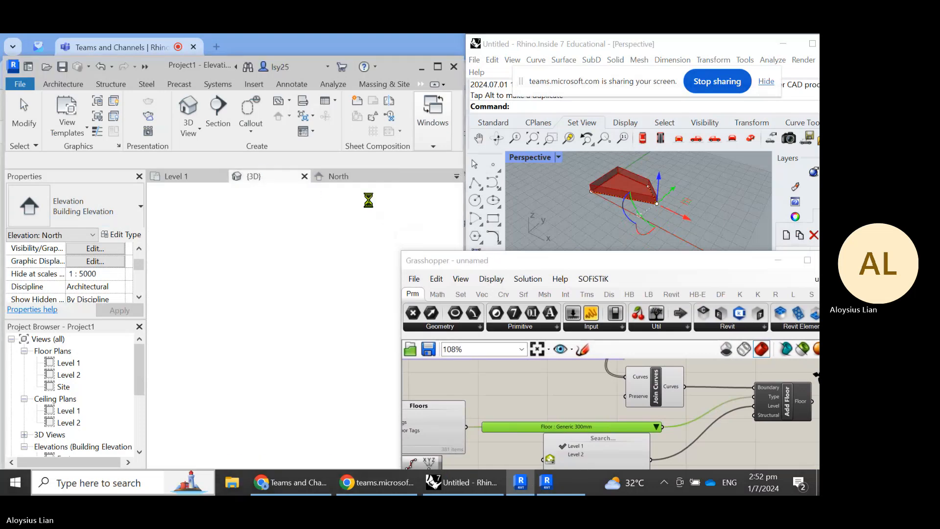
{"action": "left_click", "coordinate": [494, 262]}
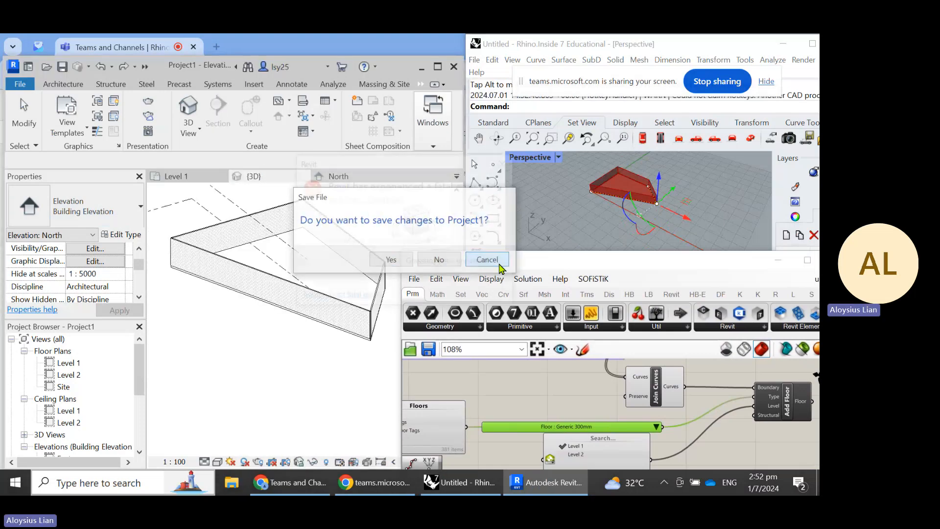
{"action": "left_click", "coordinate": [488, 270]}
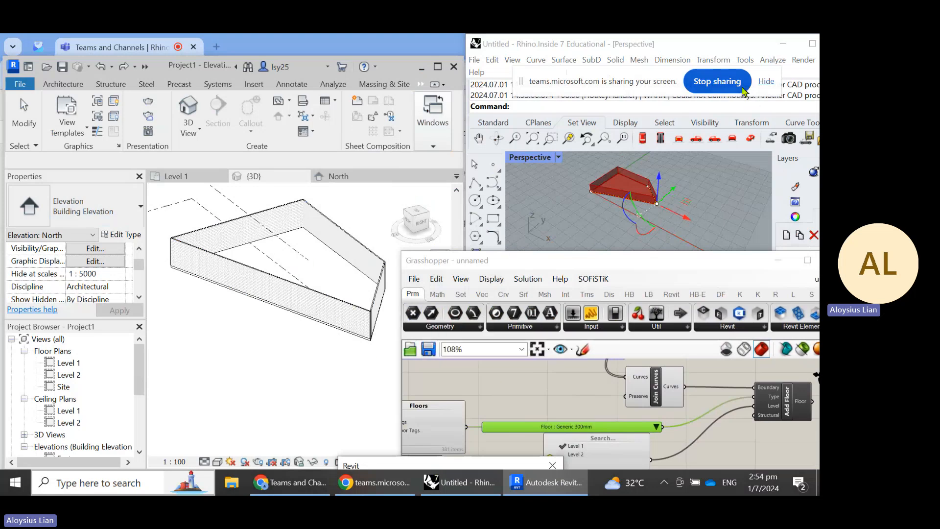
{"action": "left_click", "coordinate": [726, 85]}
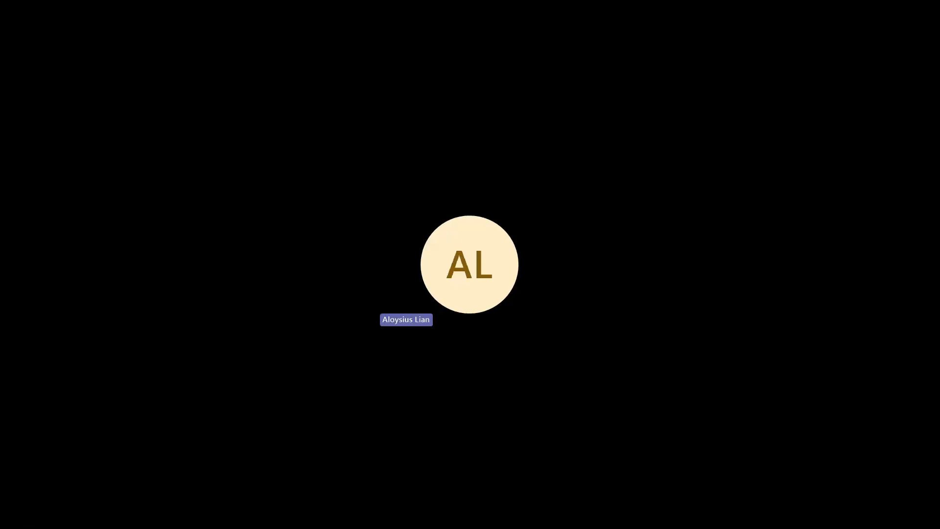